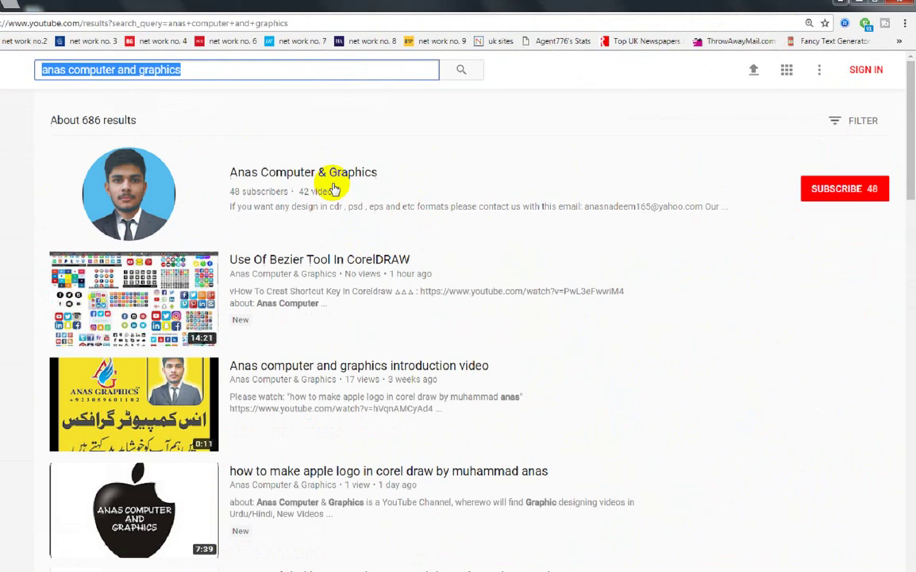
Open the Anas Computer & Graphics channel on YouTube and look through its uploaded videos.
{"action": "left_click", "coordinate": [329, 174]}
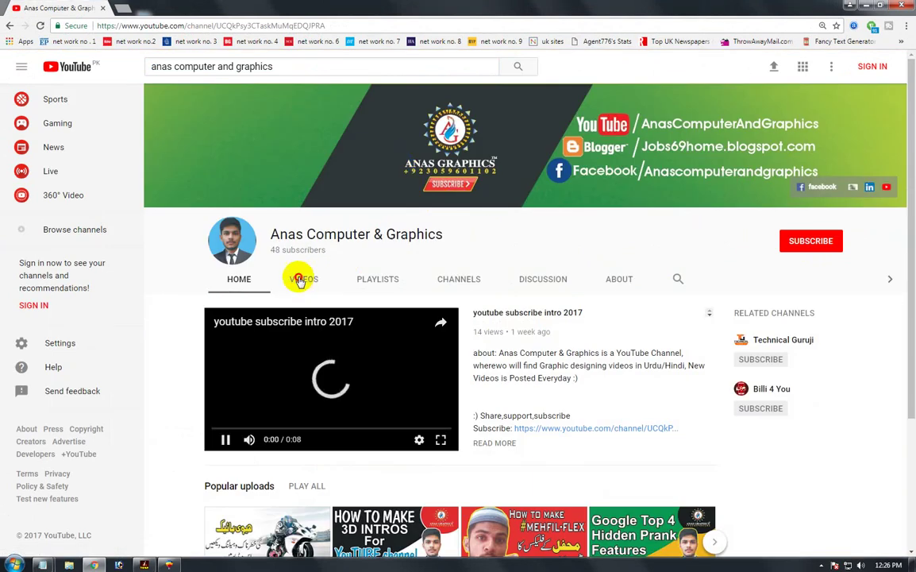
{"action": "left_click", "coordinate": [303, 280]}
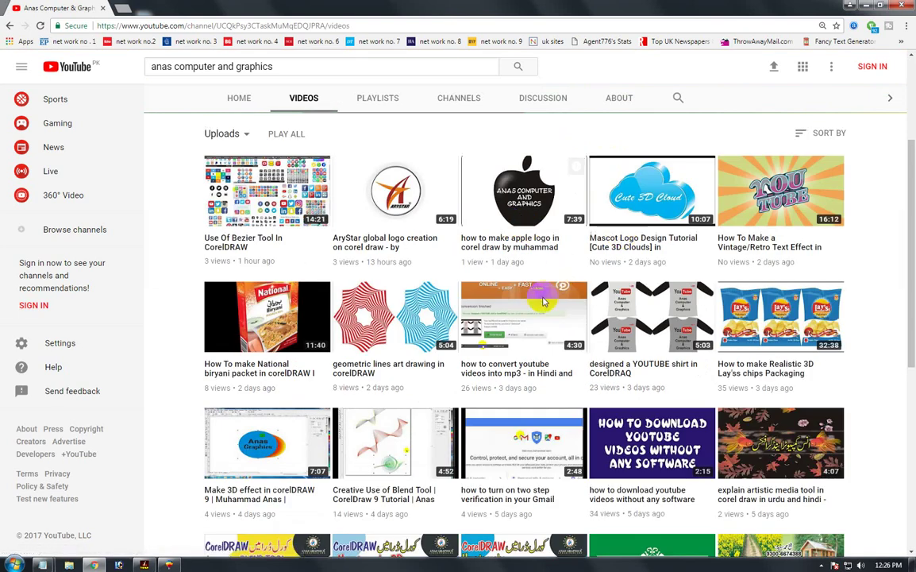
{"action": "scroll", "coordinate": [544, 302], "scroll_direction": "up", "scroll_amount": 3}
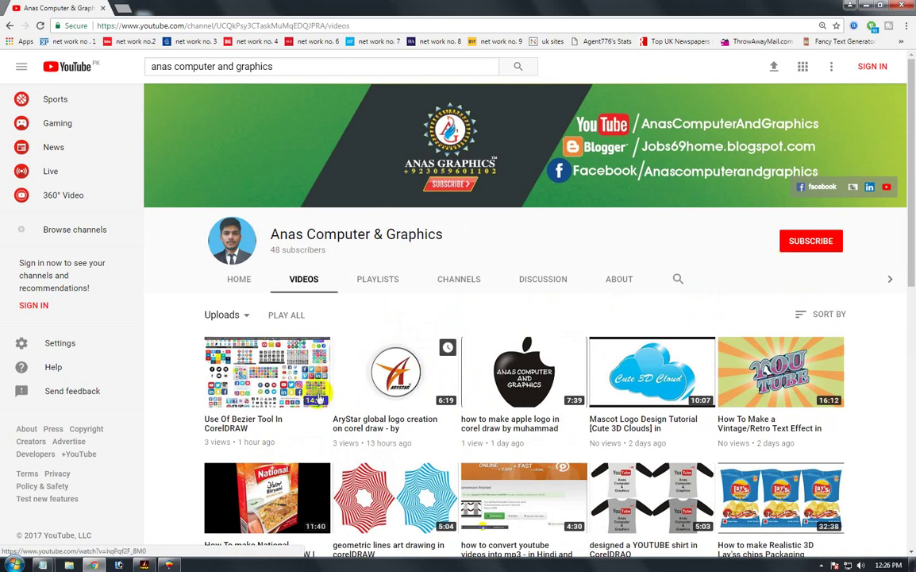
{"action": "scroll", "coordinate": [550, 401], "scroll_direction": "down", "scroll_amount": 2}
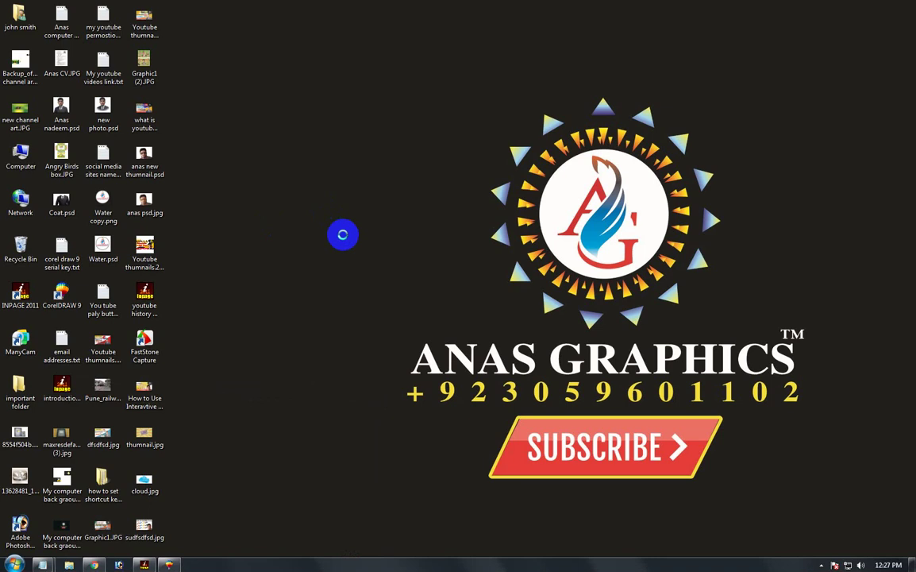
Switch to CorelDRAW, close the open drawing without saving, and create a new blank document.
{"action": "right_click", "coordinate": [344, 235]}
{"action": "left_click", "coordinate": [347, 238]}
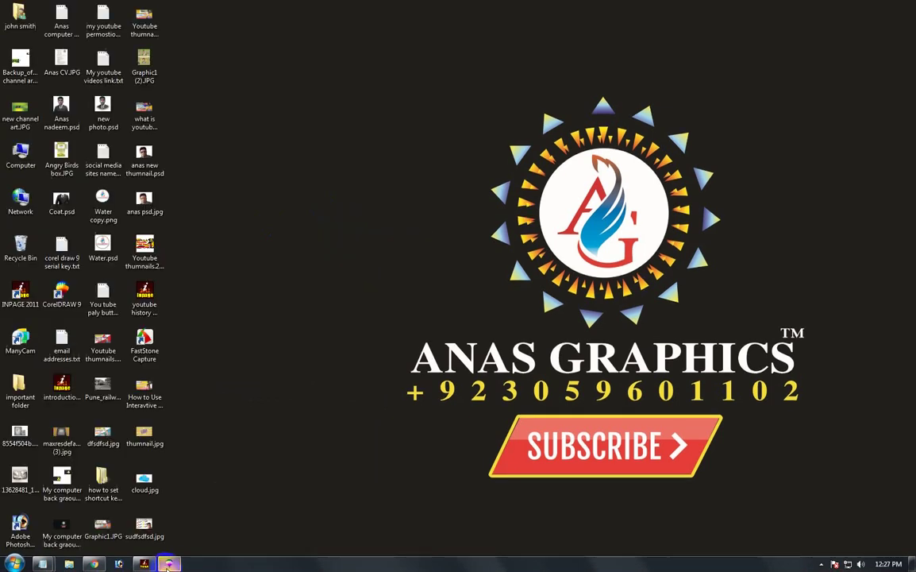
{"action": "left_click", "coordinate": [168, 564]}
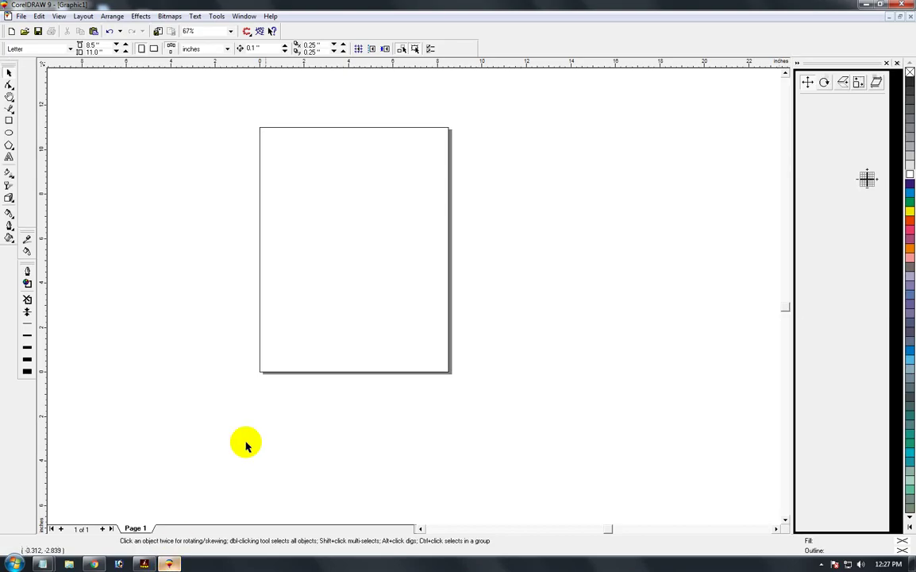
{"action": "scroll", "coordinate": [355, 328], "scroll_direction": "down", "scroll_amount": 3}
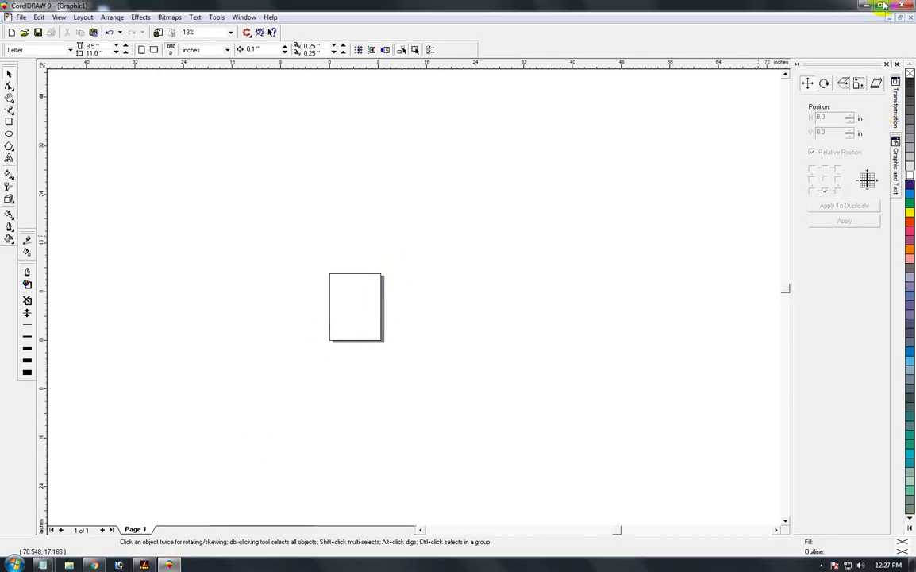
{"action": "left_click", "coordinate": [910, 19]}
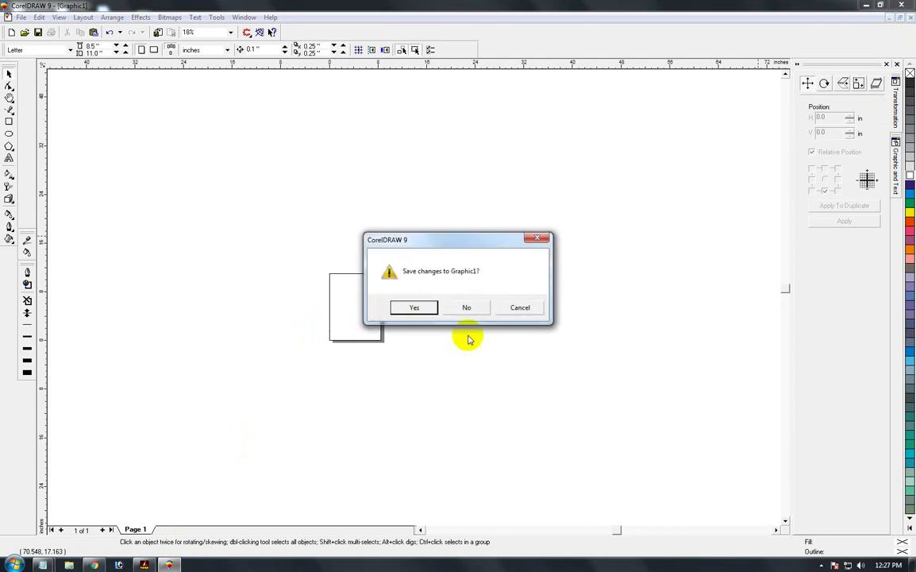
{"action": "left_click", "coordinate": [475, 309]}
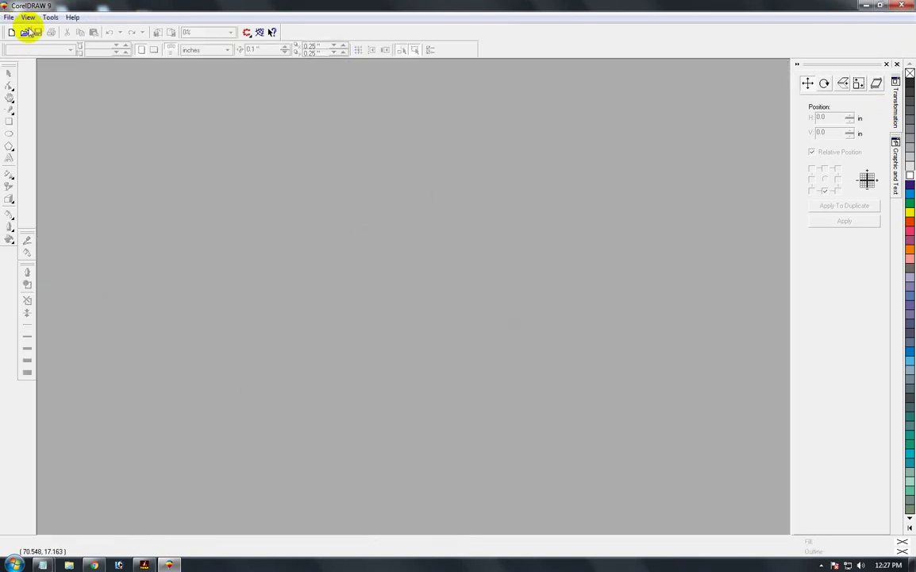
{"action": "left_click", "coordinate": [8, 16]}
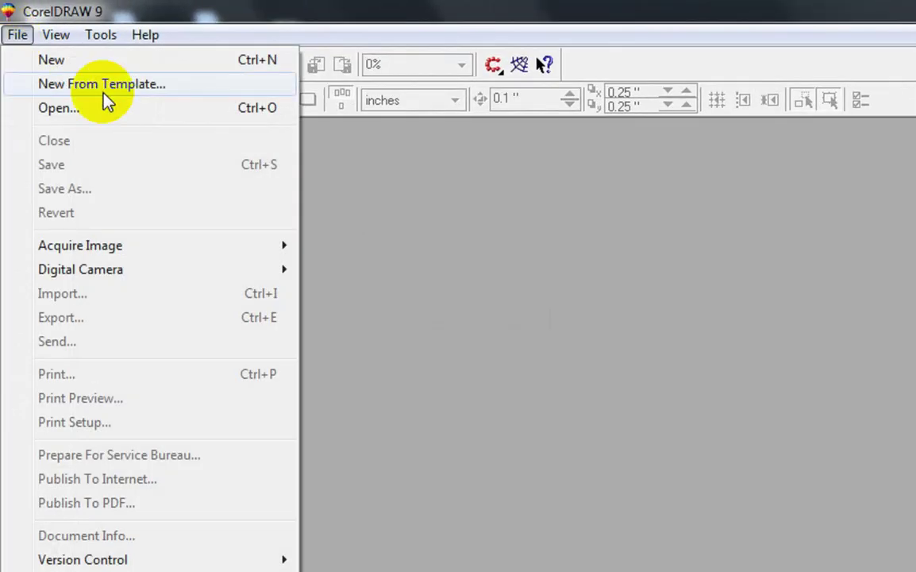
{"action": "left_click", "coordinate": [63, 64]}
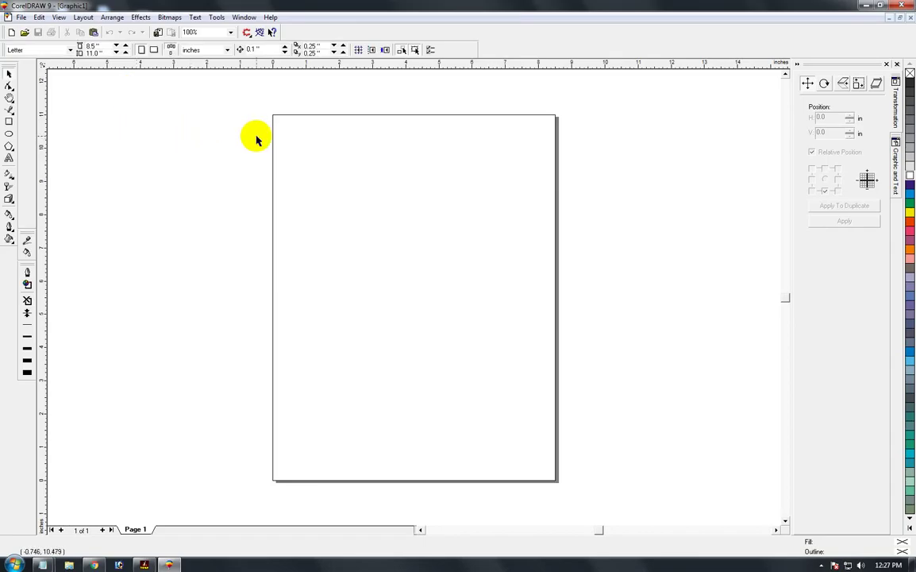
{"action": "left_click_drag", "start_coordinate": [400, 270], "coordinate": [571, 499]}
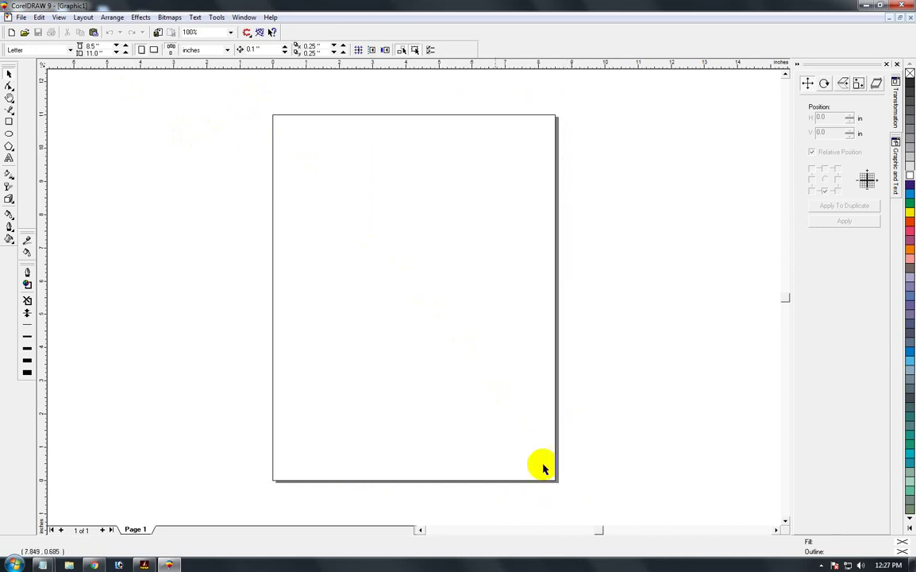
{"action": "left_click", "coordinate": [44, 50]}
{"action": "left_click", "coordinate": [44, 50]}
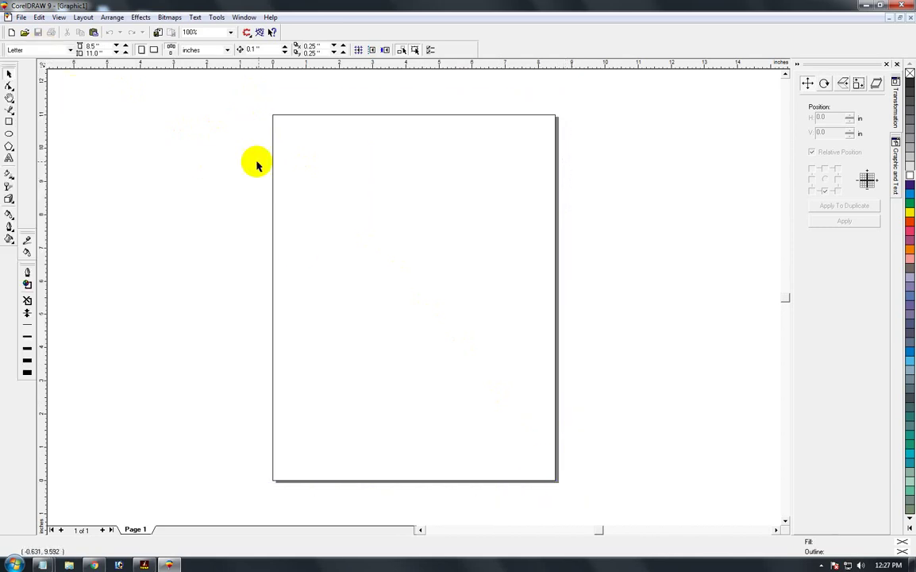
{"action": "left_click_drag", "start_coordinate": [251, 101], "coordinate": [571, 490]}
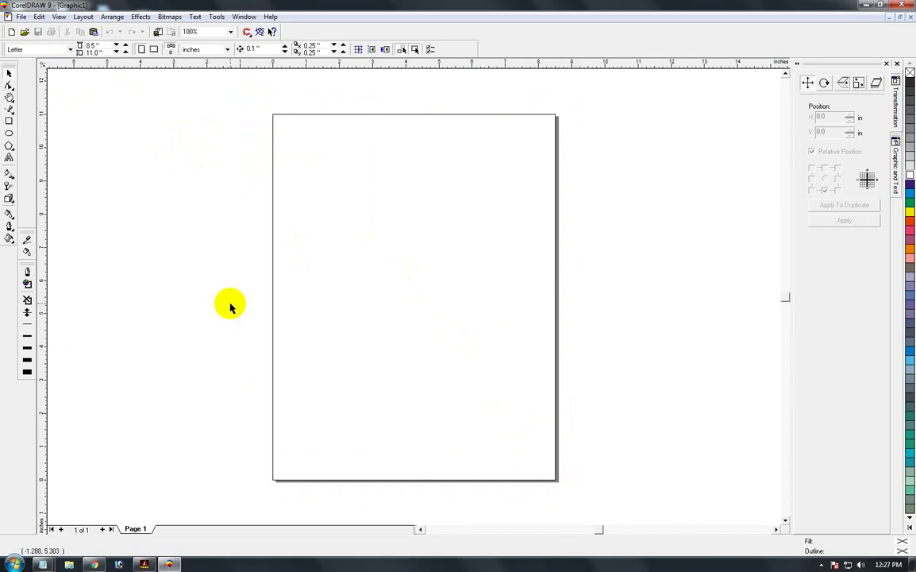
Draw a diagonal two-node line about 1.98 by 2.61 inches with the Bezier tool and close it back on its upper starting node.
{"action": "left_click", "coordinate": [10, 111]}
{"action": "key", "text": "z"}
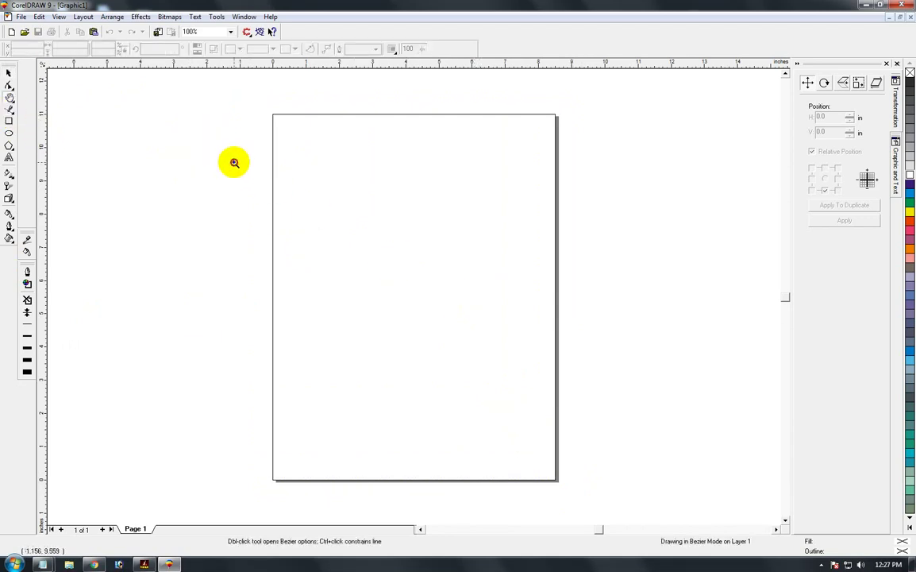
{"action": "left_click_drag", "start_coordinate": [234, 162], "coordinate": [605, 433]}
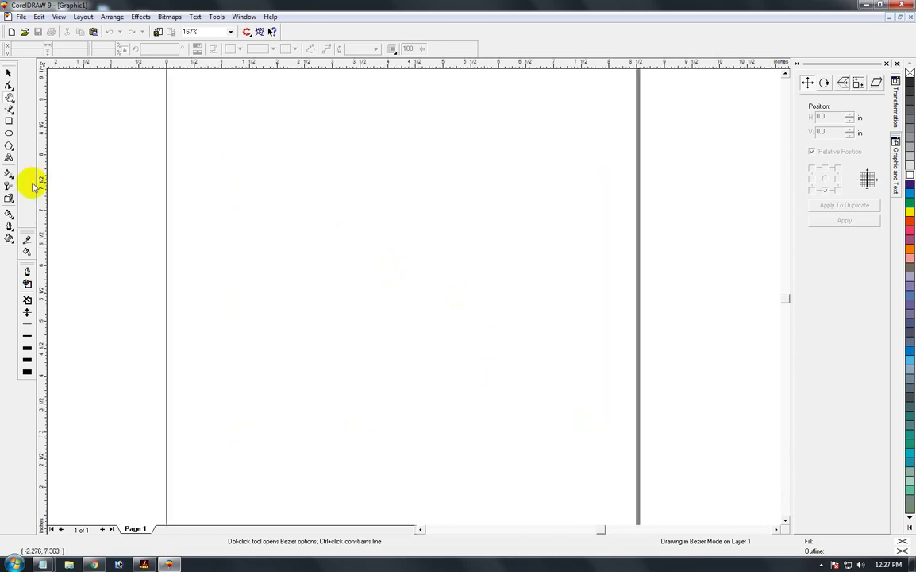
{"action": "left_click", "coordinate": [9, 111]}
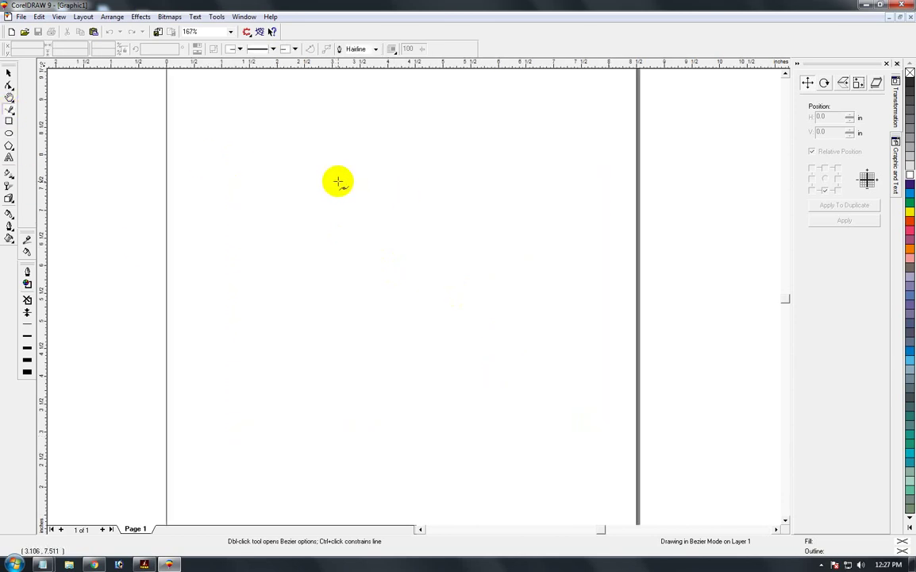
{"action": "left_click", "coordinate": [427, 181]}
{"action": "left_click", "coordinate": [316, 327]}
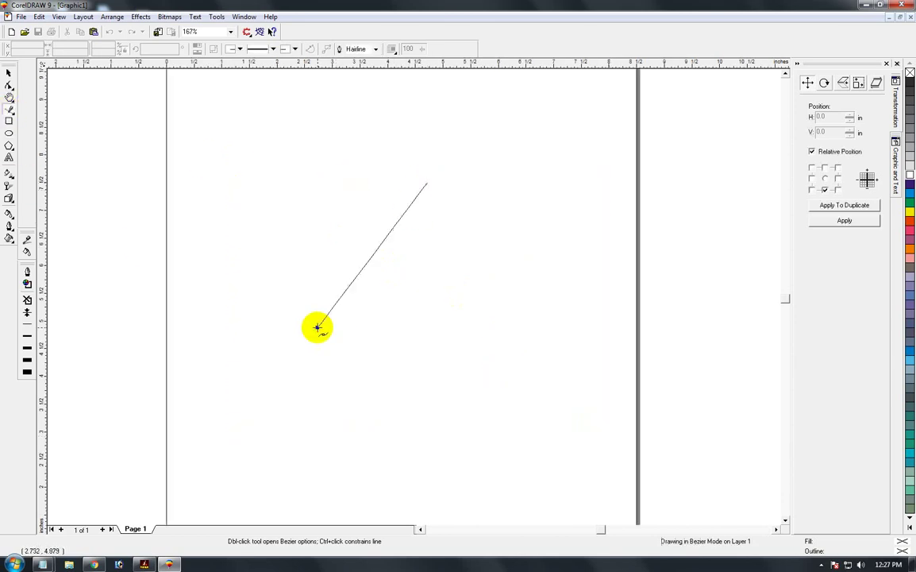
{"action": "left_click", "coordinate": [317, 327]}
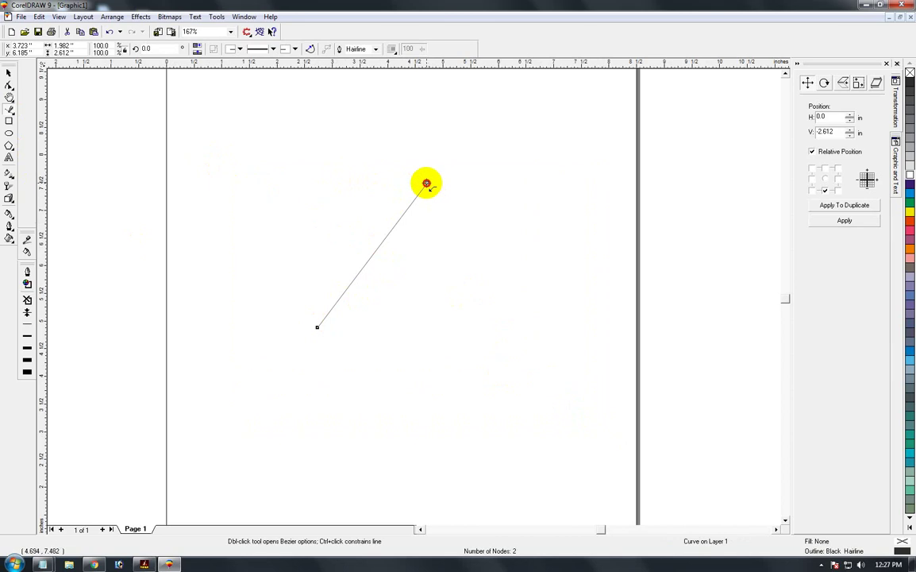
{"action": "left_click", "coordinate": [426, 184]}
Select the diagonal line with the Shape tool and convert one of its two overlapping segments to a curve.
{"action": "left_click", "coordinate": [8, 77]}
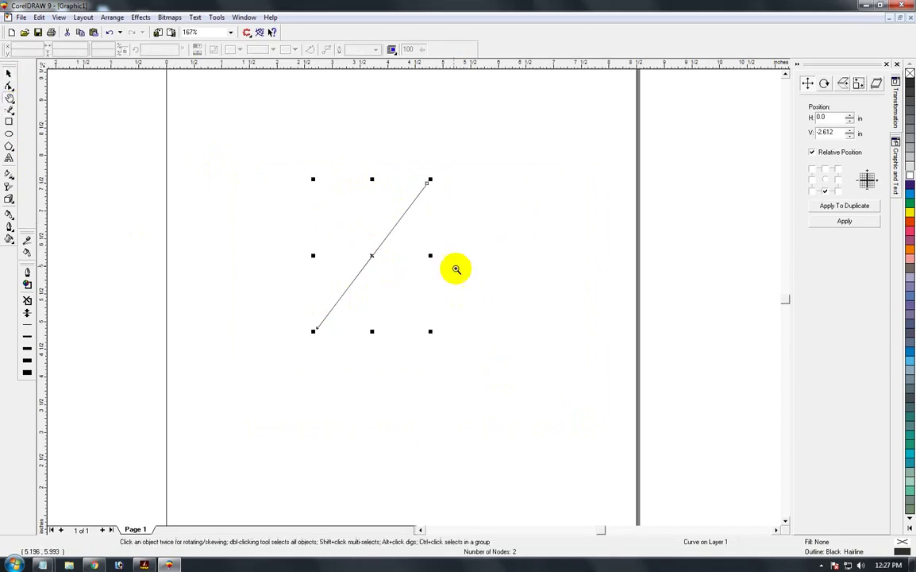
{"action": "left_click", "coordinate": [484, 394]}
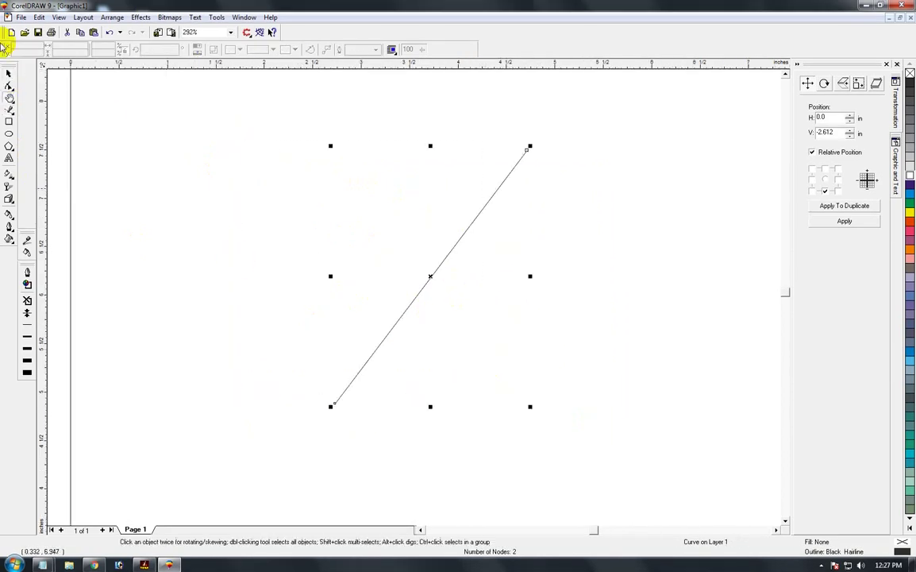
{"action": "left_click", "coordinate": [421, 280]}
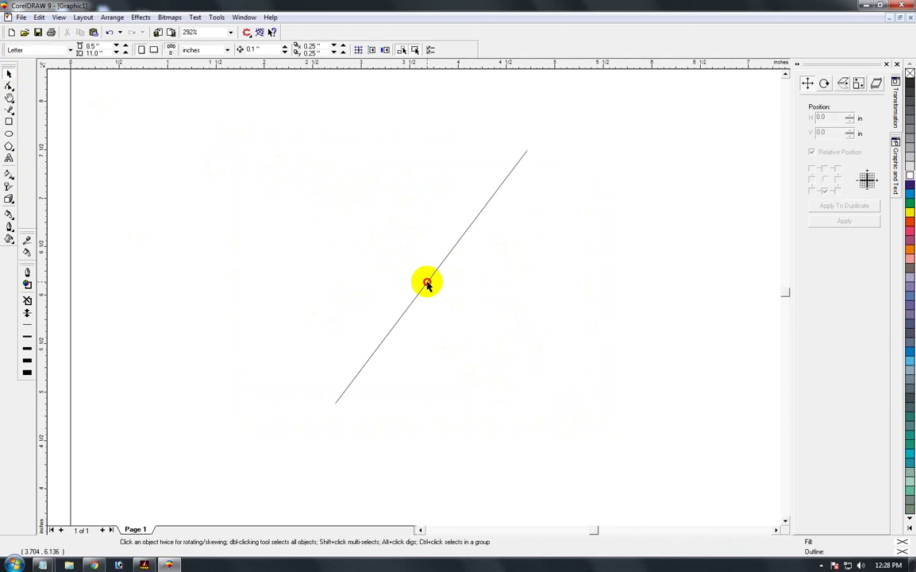
{"action": "left_click", "coordinate": [427, 283]}
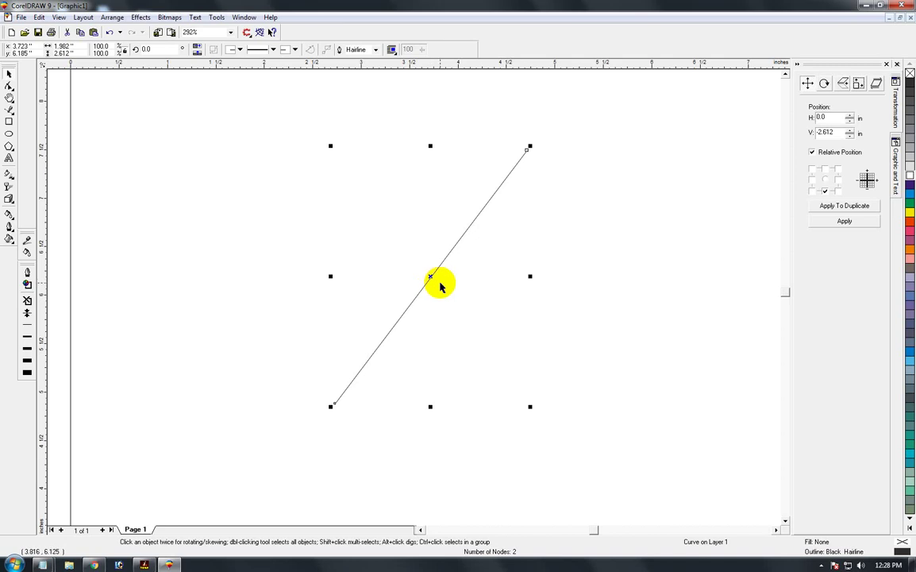
{"action": "key", "text": "F10"}
{"action": "right_click", "coordinate": [431, 278]}
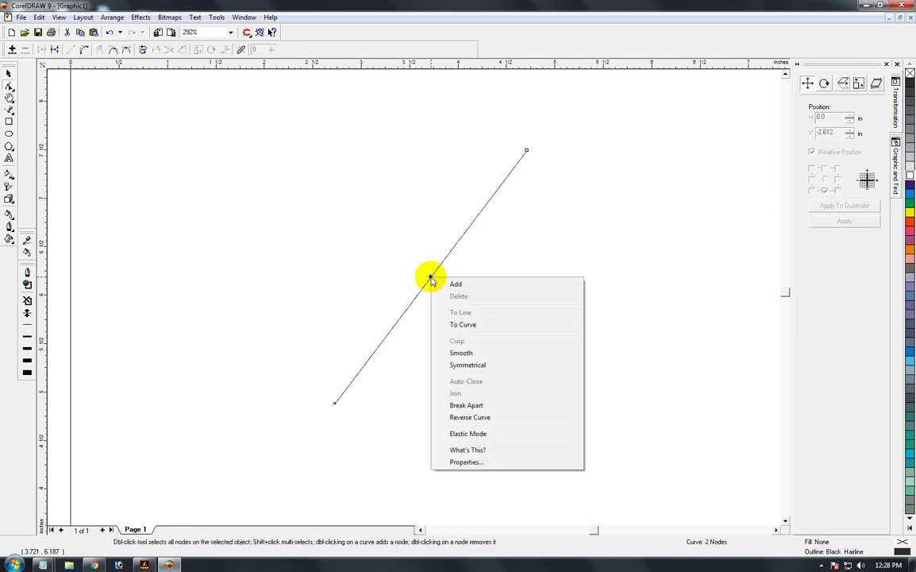
{"action": "left_click", "coordinate": [461, 326]}
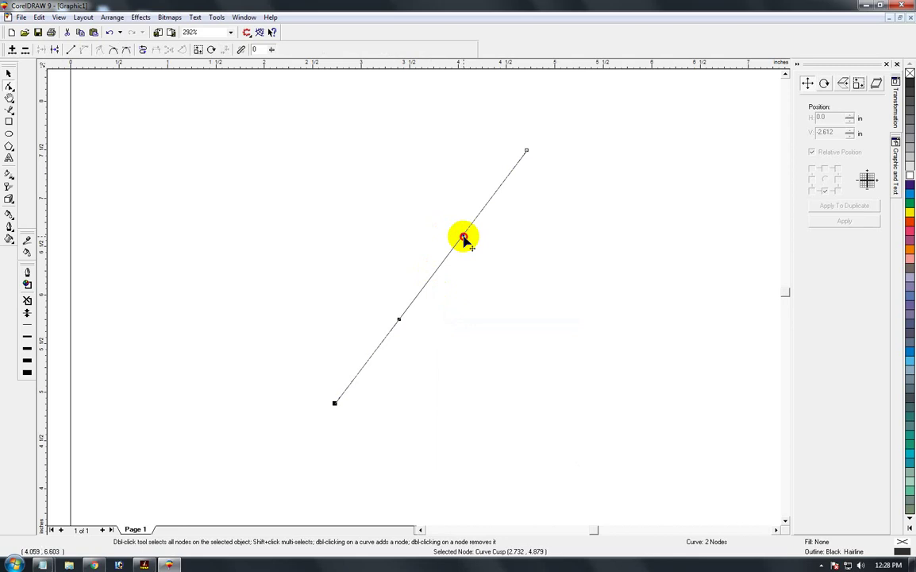
Bend the converted segment into an S-curve, placing its upper handle at about (5.75, 6.88) and pulling its lower handle outward to the upper left.
{"action": "left_click_drag", "start_coordinate": [464, 238], "coordinate": [504, 268]}
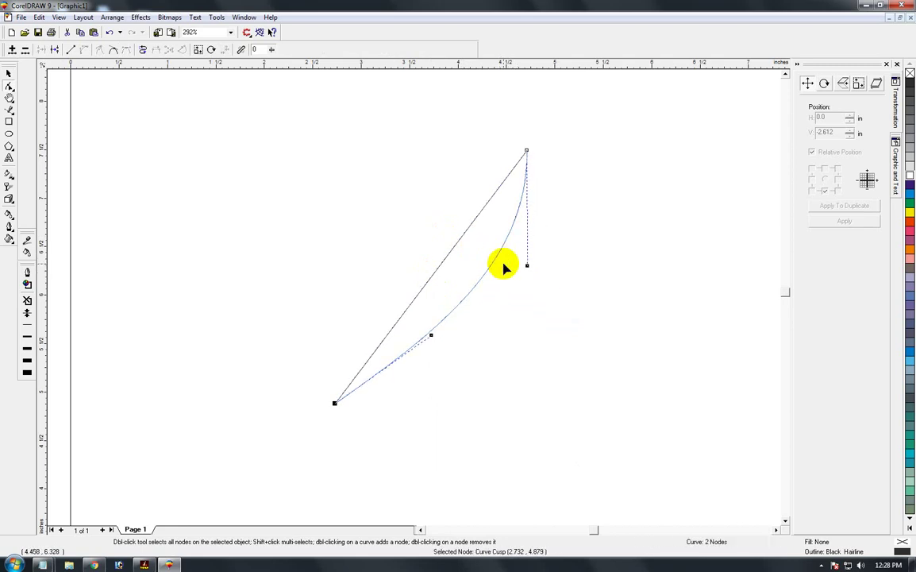
{"action": "key", "text": "ctrl+z"}
{"action": "left_click_drag", "start_coordinate": [465, 238], "coordinate": [628, 210]}
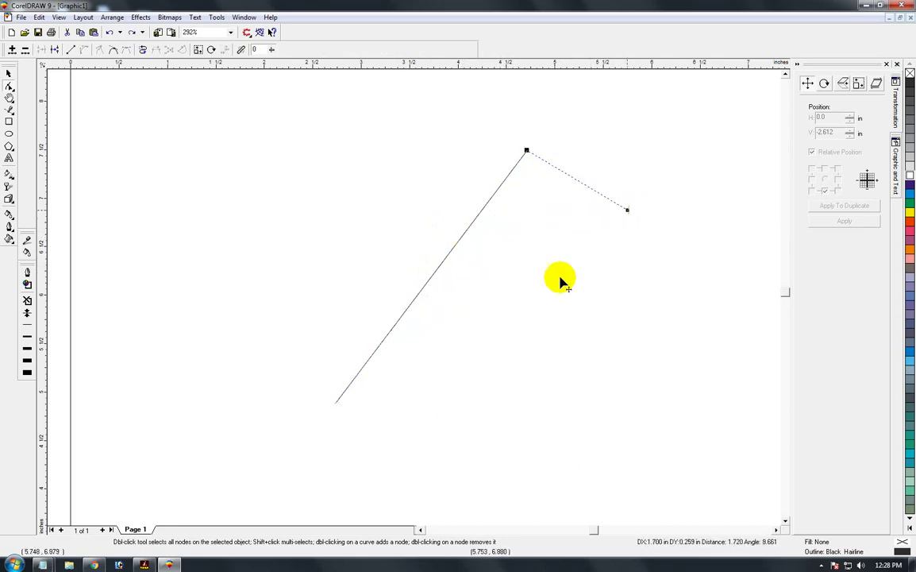
{"action": "left_click_drag", "start_coordinate": [401, 322], "coordinate": [285, 254]}
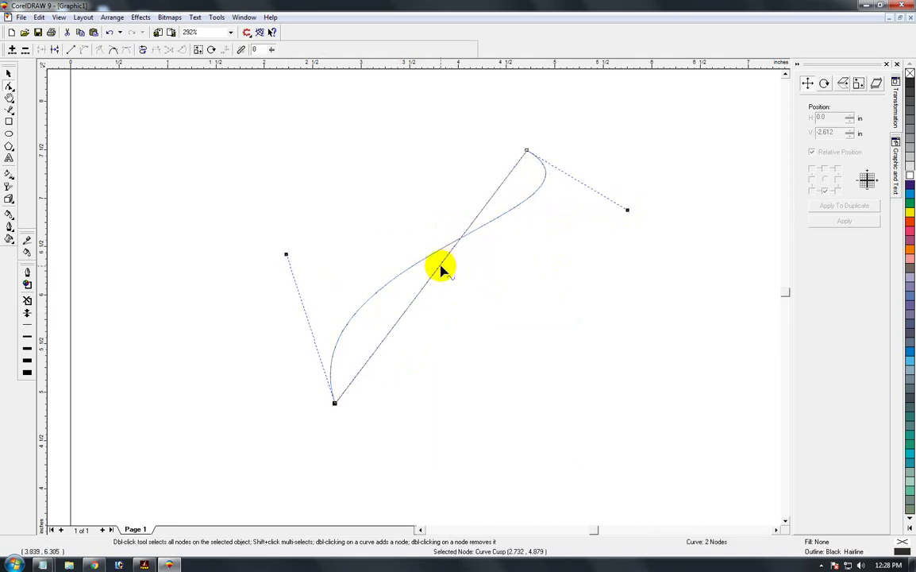
Convert the remaining straight segment to a curve and bend it into a second S-curve below the first with its two handles.
{"action": "right_click", "coordinate": [442, 269]}
{"action": "left_click", "coordinate": [473, 312]}
{"action": "left_click", "coordinate": [526, 151]}
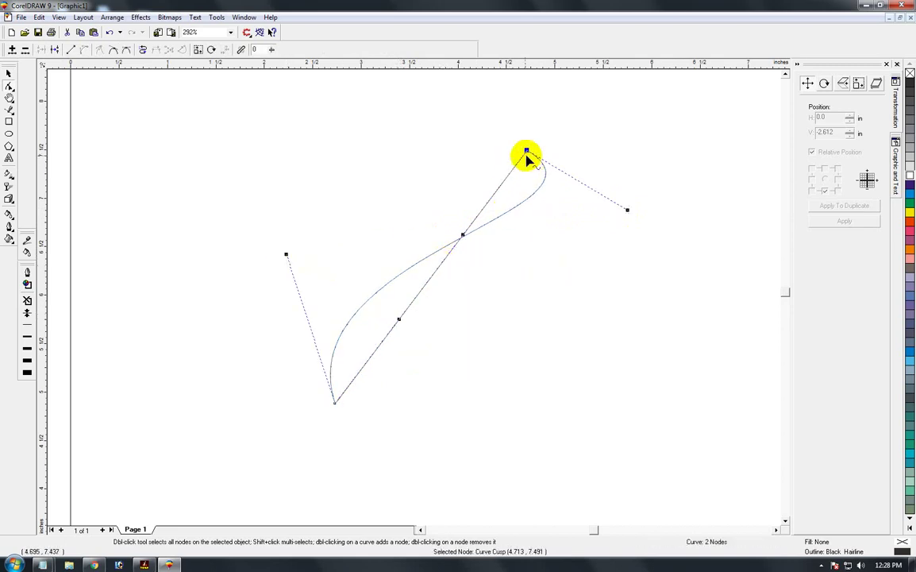
{"action": "left_click_drag", "start_coordinate": [462, 236], "coordinate": [680, 260]}
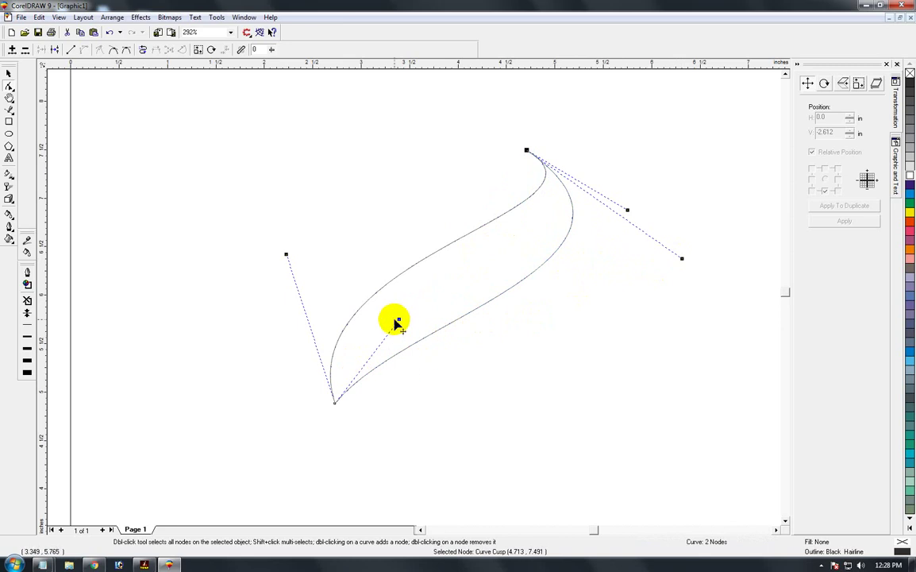
{"action": "left_click_drag", "start_coordinate": [399, 320], "coordinate": [327, 292]}
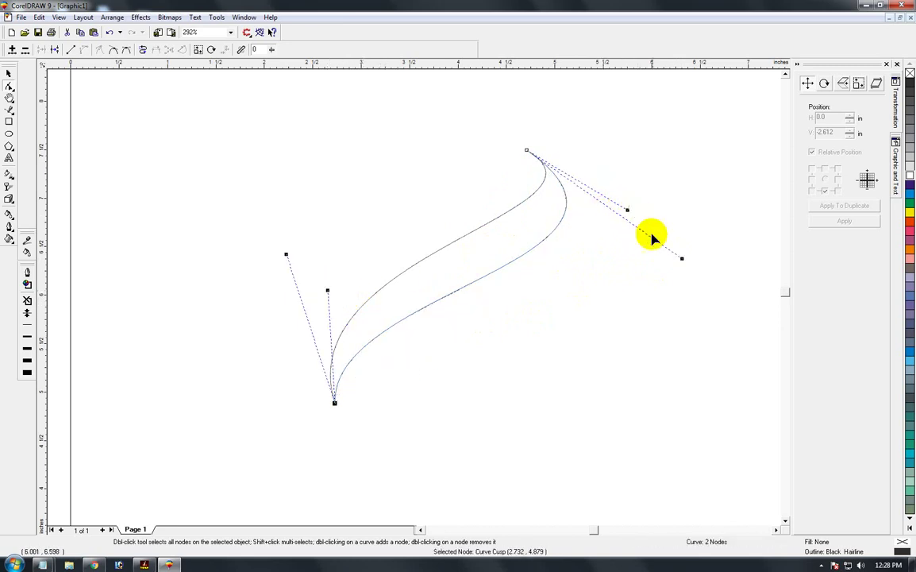
Refine the shape by moving the first curve's upper handle to about (5.39, 6.74) and the second curve's lower handle down and to the right.
{"action": "left_click_drag", "start_coordinate": [628, 211], "coordinate": [583, 225]}
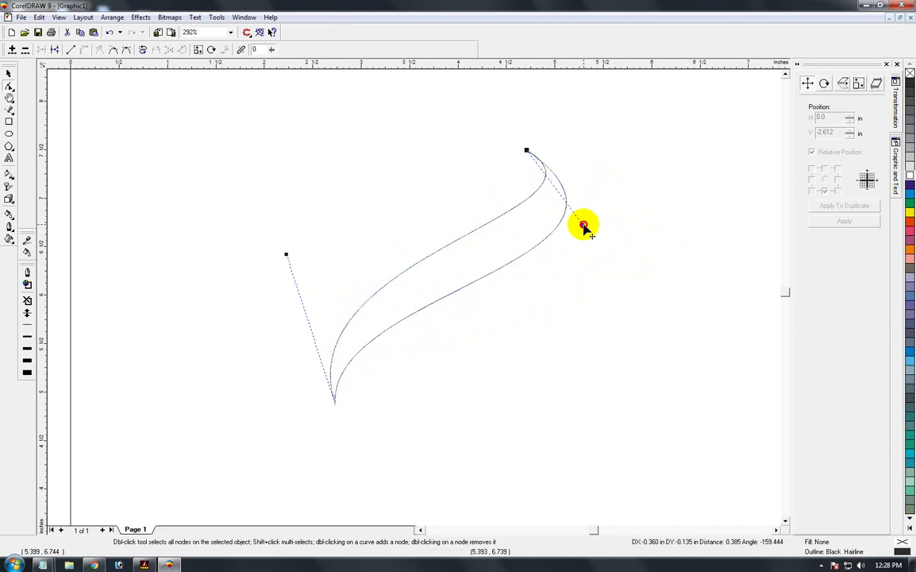
{"action": "left_click", "coordinate": [330, 297]}
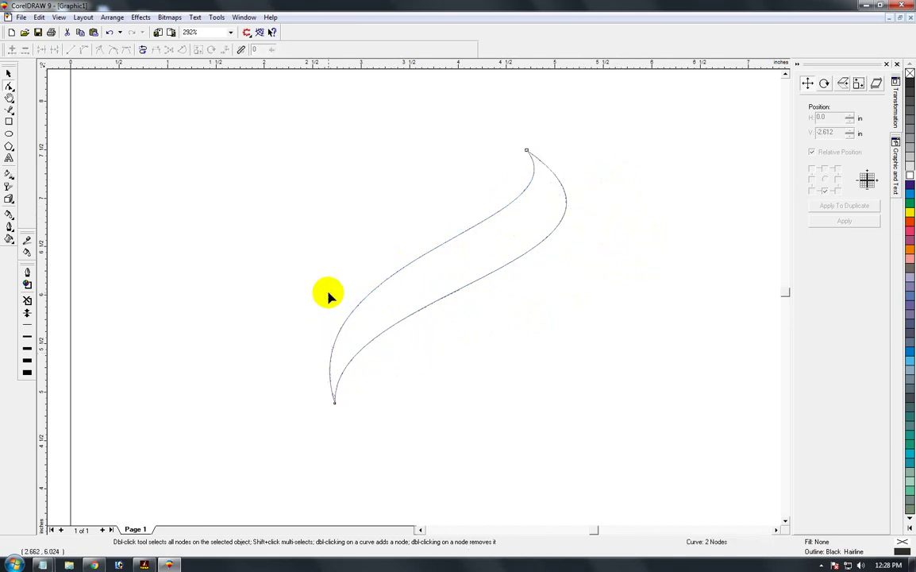
{"action": "left_click", "coordinate": [334, 405]}
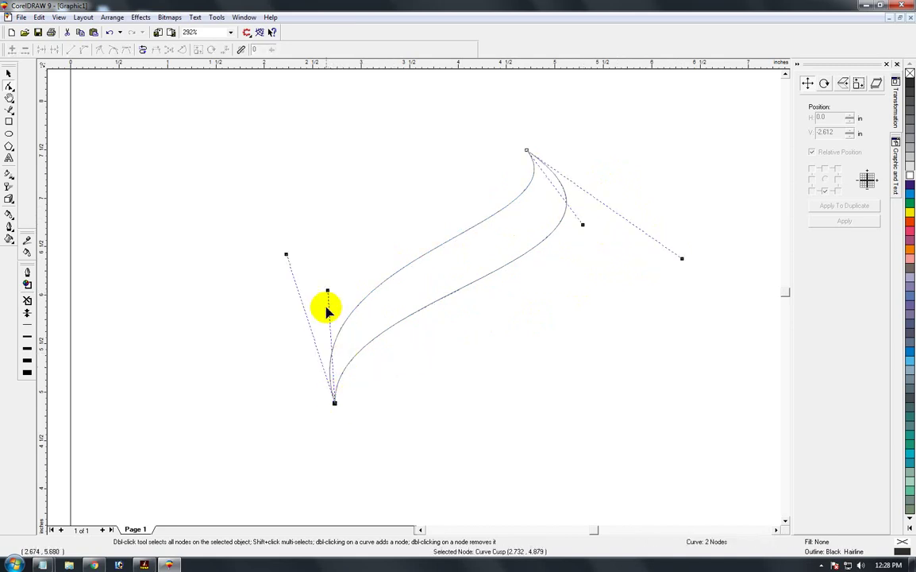
{"action": "left_click_drag", "start_coordinate": [338, 304], "coordinate": [364, 326]}
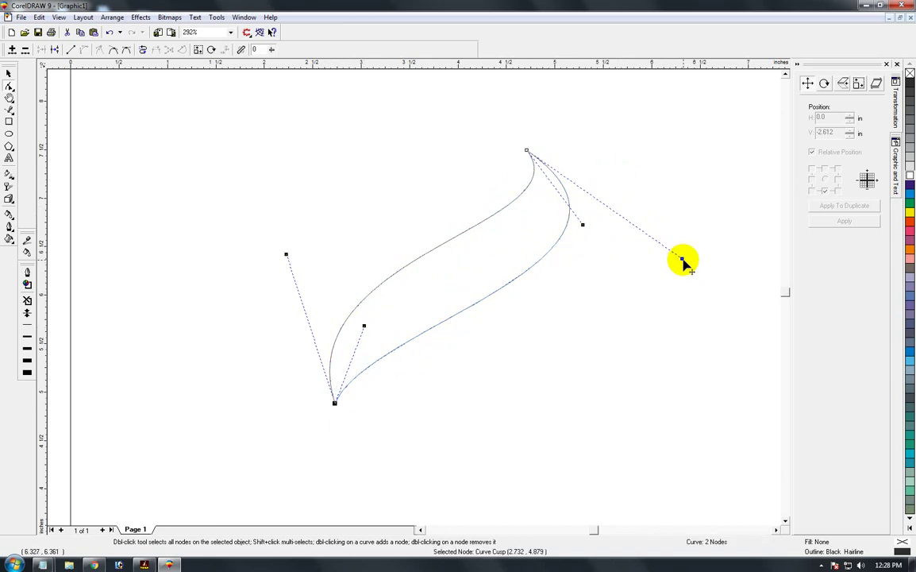
Pull the outer curve's upper handle inward and move the shape's upper tip node to about (4.18, 7.26).
{"action": "left_click_drag", "start_coordinate": [681, 259], "coordinate": [643, 261]}
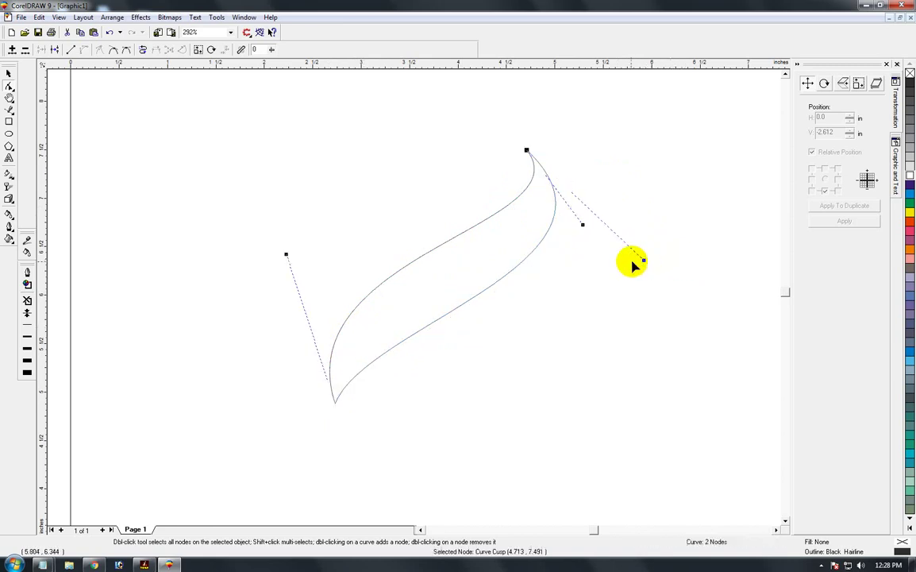
{"action": "left_click", "coordinate": [8, 74]}
{"action": "left_click", "coordinate": [61, 90]}
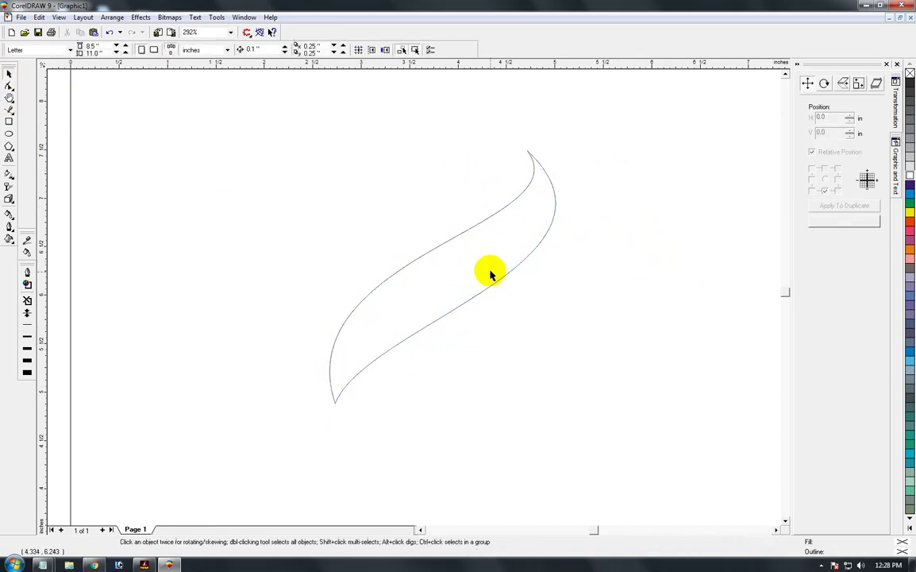
{"action": "left_click", "coordinate": [490, 274]}
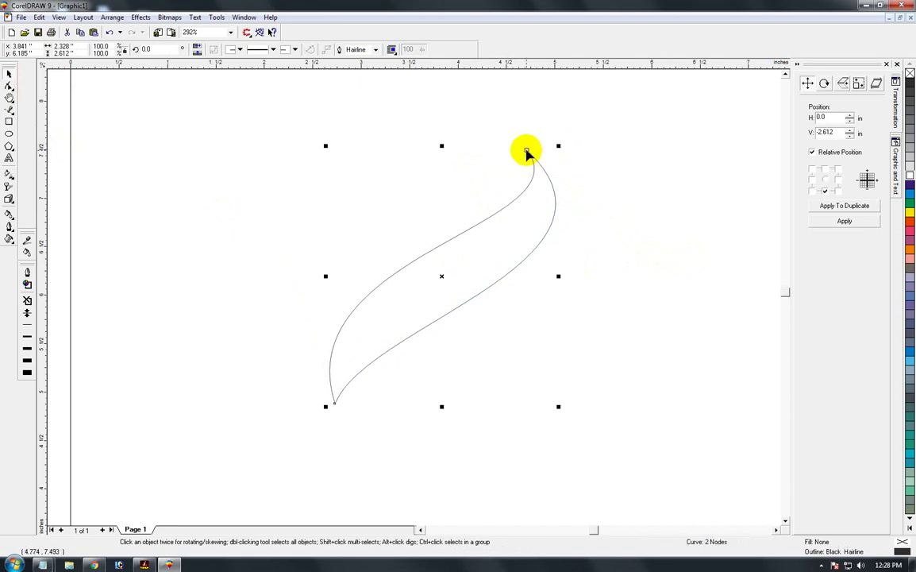
{"action": "left_click_drag", "start_coordinate": [525, 149], "coordinate": [475, 173]}
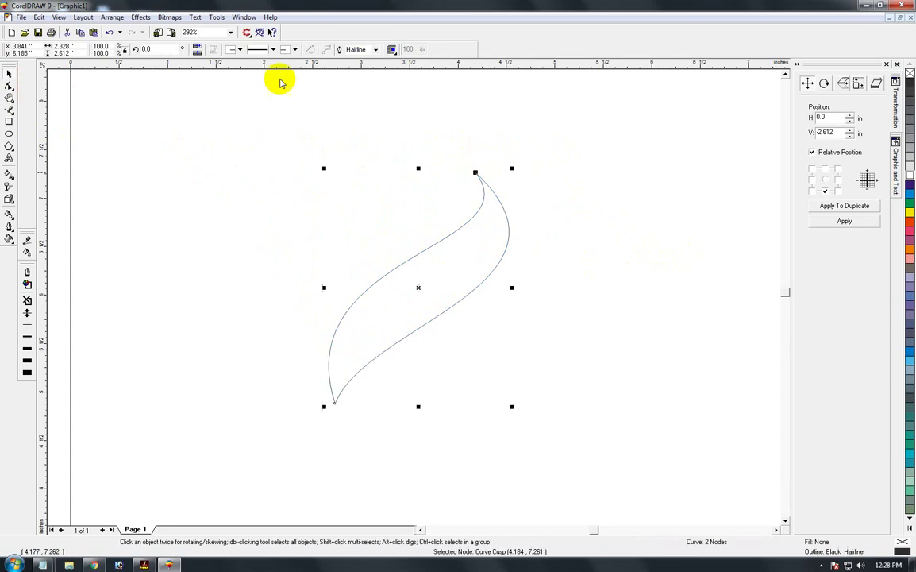
Mirror the S-shape horizontally and reshape it to run from about (2.87, 7.55) down to about (4.60, 5.54).
{"action": "left_click", "coordinate": [197, 50]}
{"action": "left_click_drag", "start_coordinate": [399, 287], "coordinate": [516, 340]}
{"action": "left_click", "coordinate": [612, 349]}
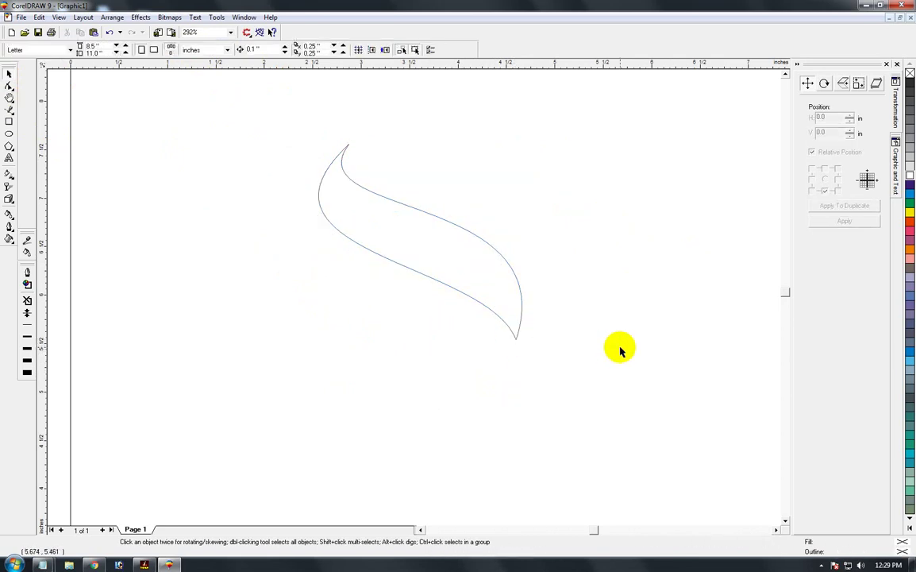
{"action": "key", "text": "F3"}
{"action": "left_click", "coordinate": [419, 298]}
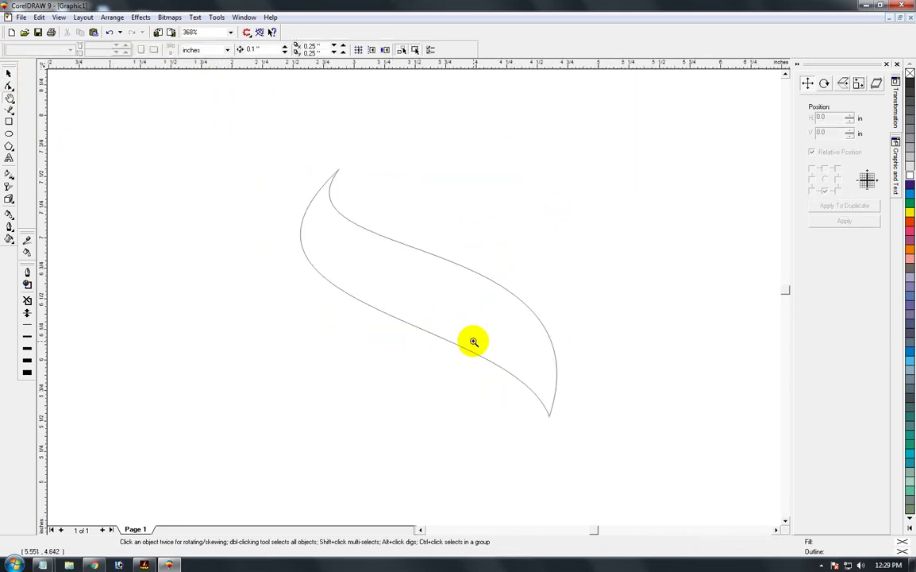
Draw a closed six-node Bezier shape from the swoosh's upper tip to its lower tip and back around its lower-left side.
{"action": "left_click", "coordinate": [10, 110]}
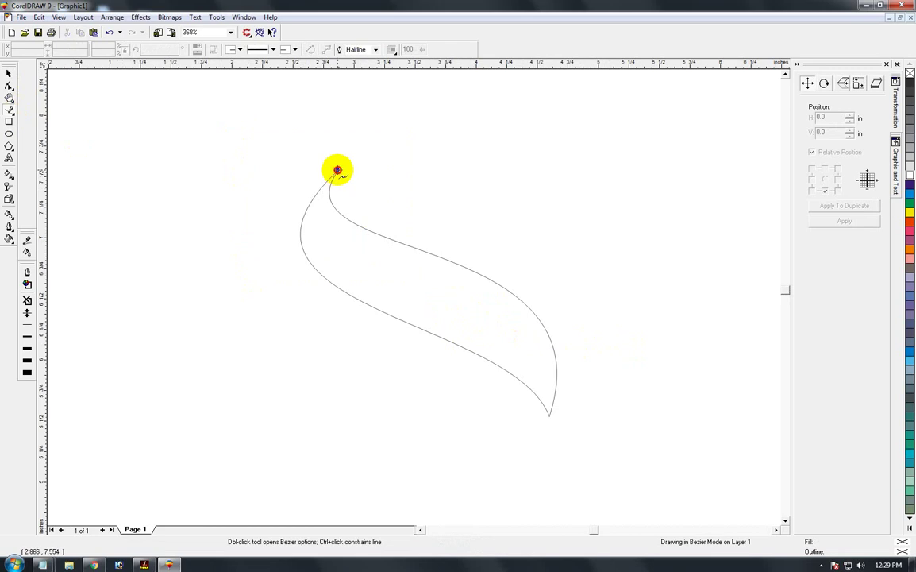
{"action": "left_click", "coordinate": [338, 170]}
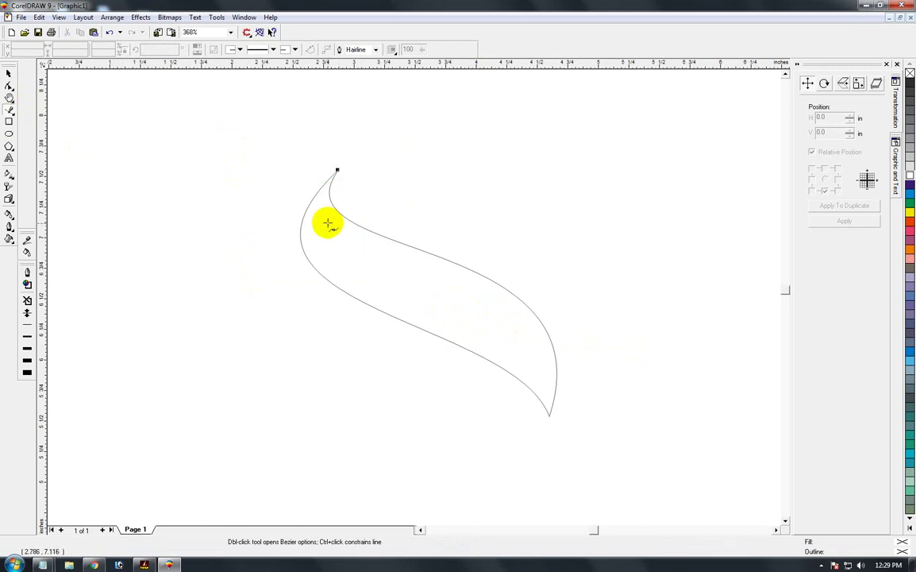
{"action": "left_click", "coordinate": [550, 414]}
{"action": "left_click", "coordinate": [521, 452]}
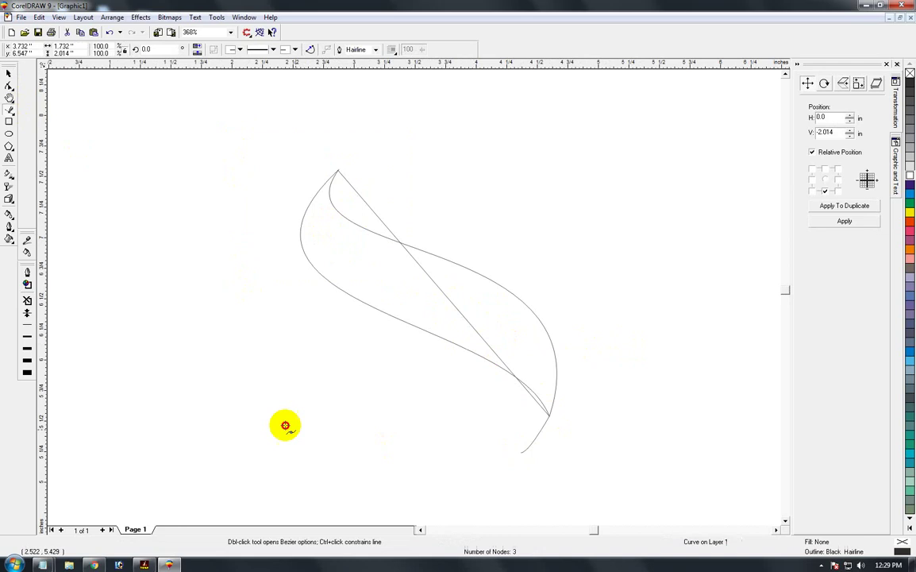
{"action": "left_click", "coordinate": [285, 426]}
{"action": "left_click", "coordinate": [213, 262]}
{"action": "left_click", "coordinate": [243, 159]}
{"action": "left_click", "coordinate": [338, 170]}
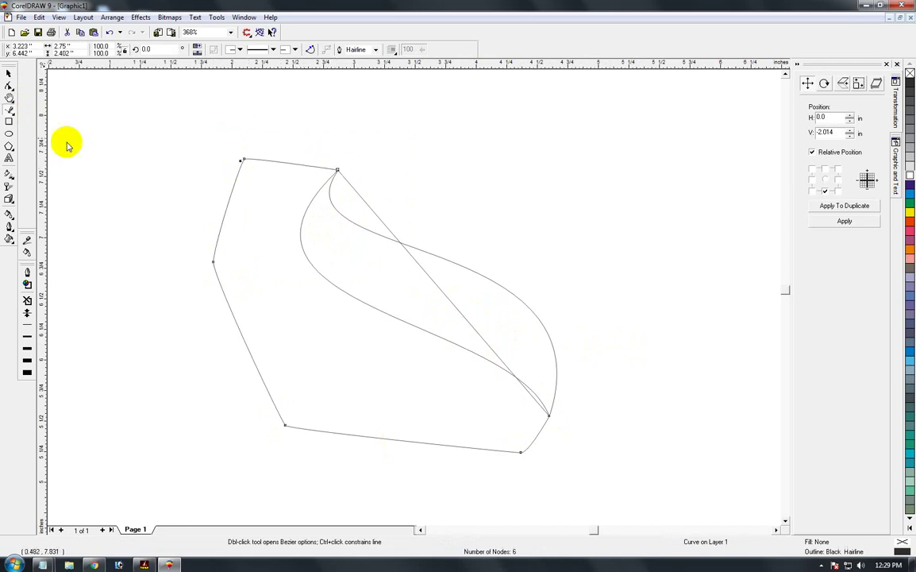
Bend the new shape's diagonal edge into an S-curve inside the swoosh, with its upper handle at about (2.12, 6.69) and its lower handle pulled upward.
{"action": "left_click", "coordinate": [10, 73]}
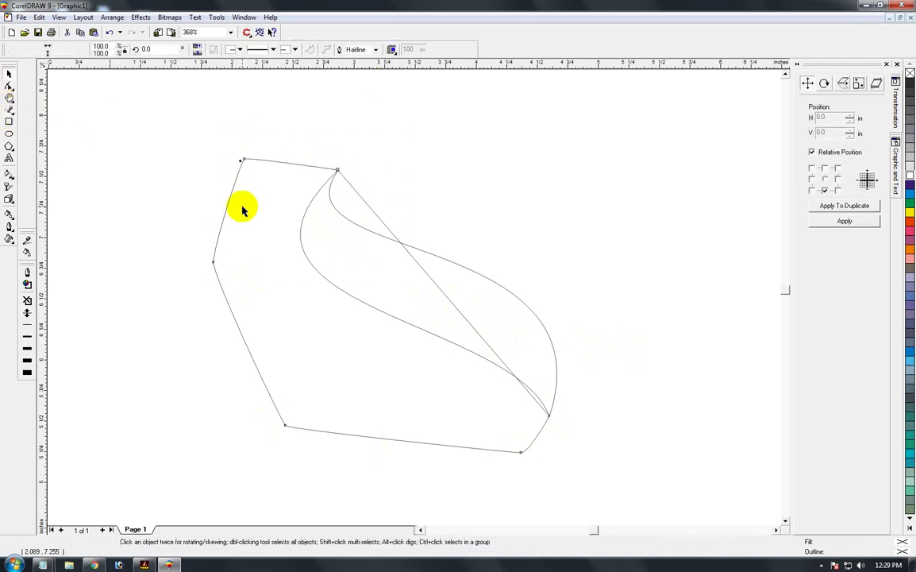
{"action": "left_click", "coordinate": [240, 205]}
{"action": "left_click", "coordinate": [365, 274]}
{"action": "key", "text": "F10"}
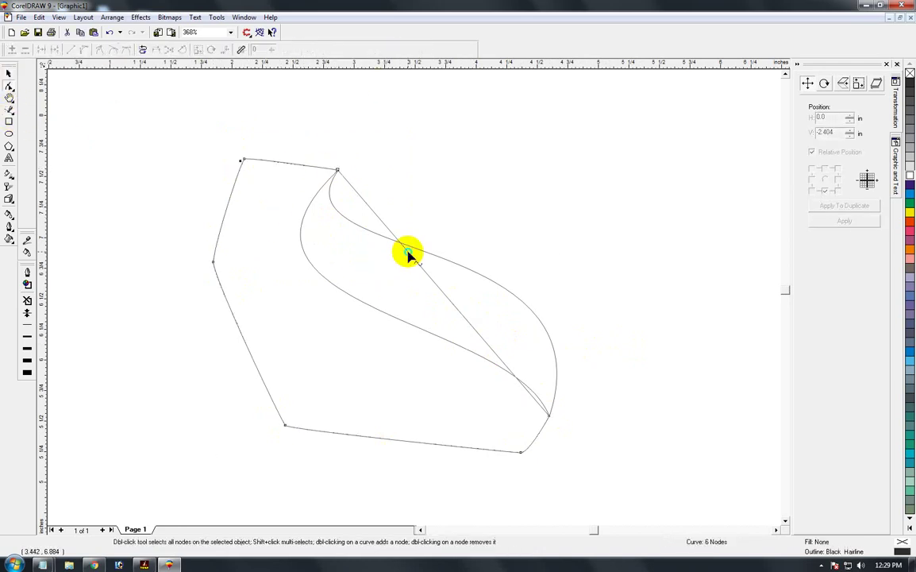
{"action": "right_click", "coordinate": [407, 254]}
{"action": "left_click", "coordinate": [454, 301]}
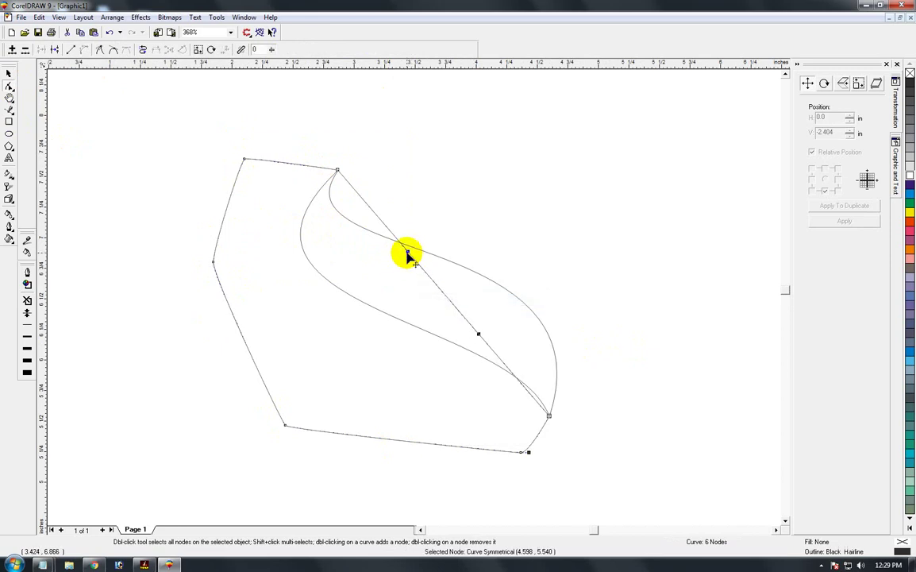
{"action": "left_click_drag", "start_coordinate": [407, 254], "coordinate": [257, 251]}
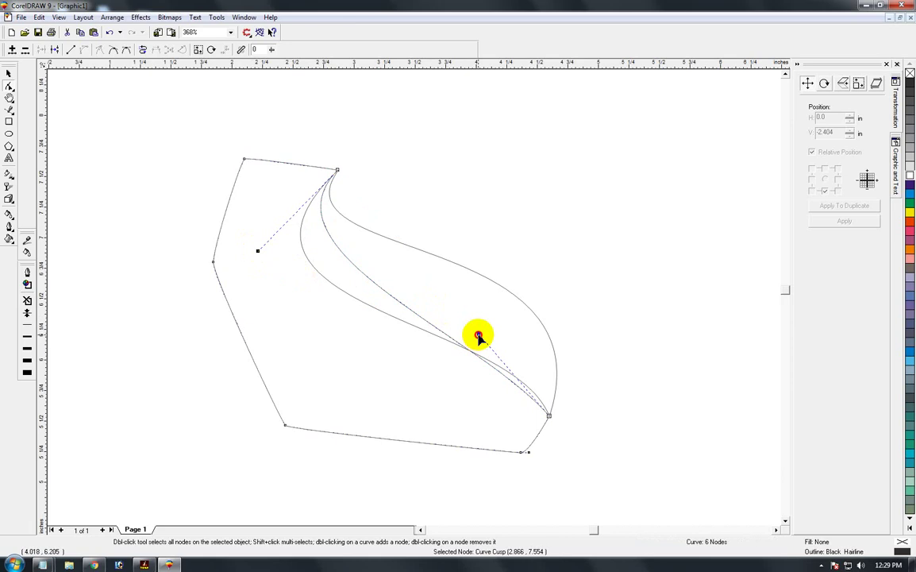
{"action": "left_click_drag", "start_coordinate": [478, 336], "coordinate": [554, 315]}
{"action": "left_click_drag", "start_coordinate": [258, 253], "coordinate": [246, 276]}
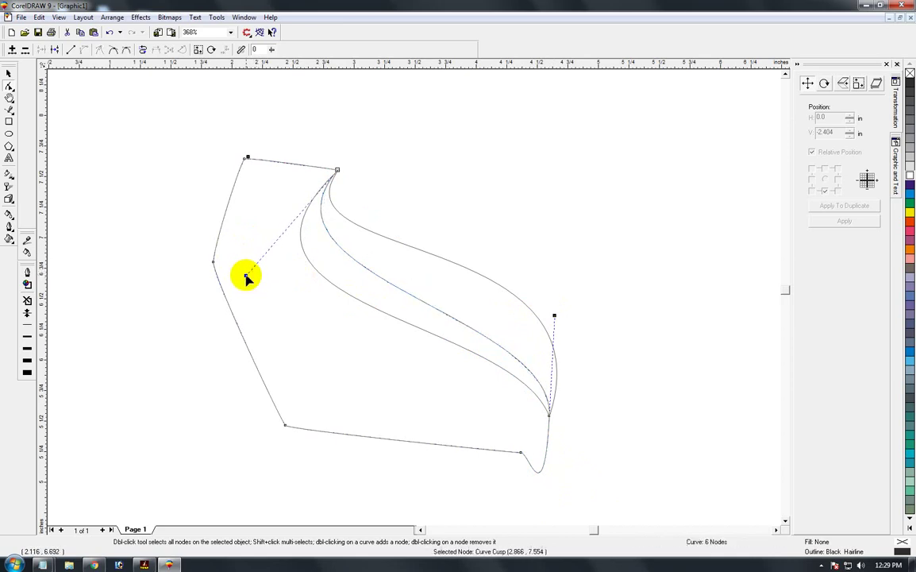
Apply a linear two-color fountain fill to the six-node shape, running vertically from dark purple-blue at its base to blue at its top.
{"action": "left_click", "coordinate": [10, 73]}
{"action": "left_click", "coordinate": [269, 117]}
{"action": "left_click", "coordinate": [226, 215]}
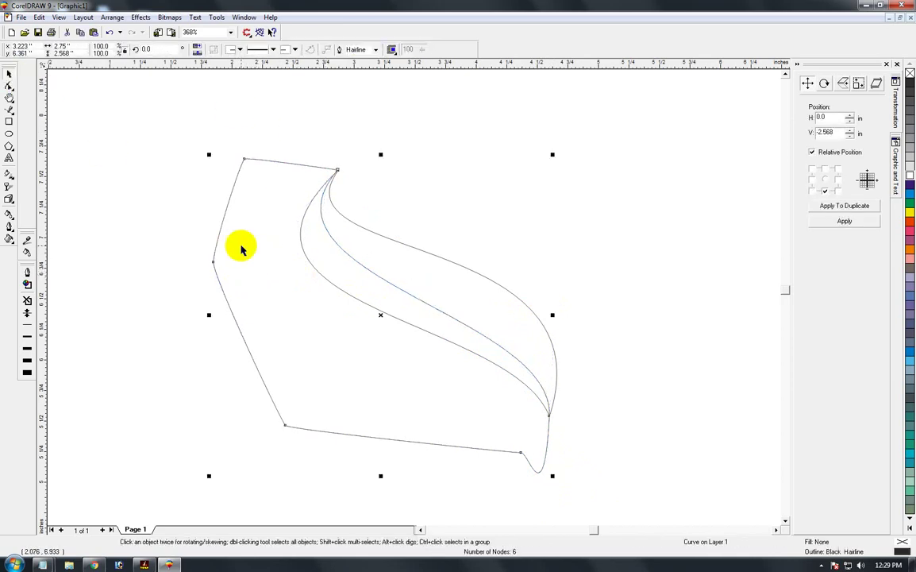
{"action": "key", "text": "Delete"}
{"action": "key", "text": "ctrl+z"}
{"action": "key", "text": "F11"}
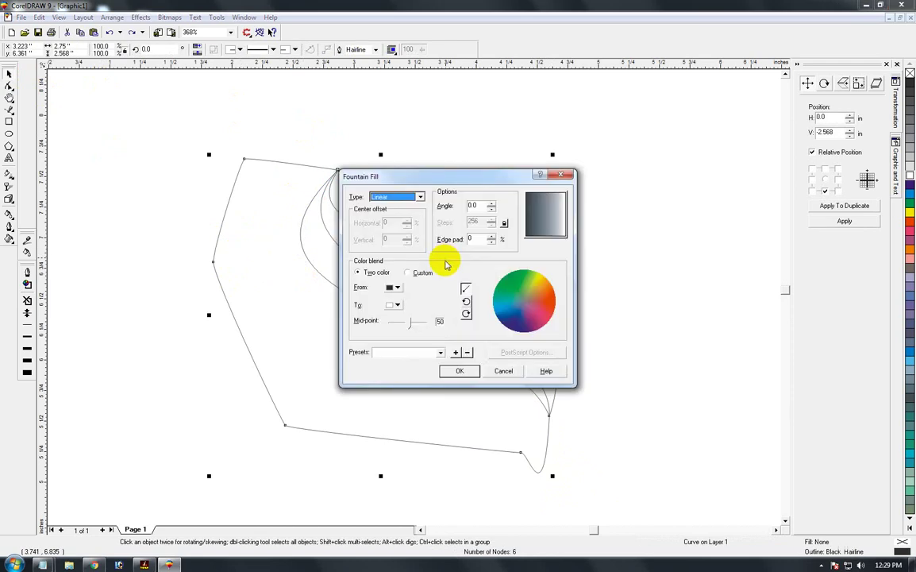
{"action": "left_click", "coordinate": [397, 287]}
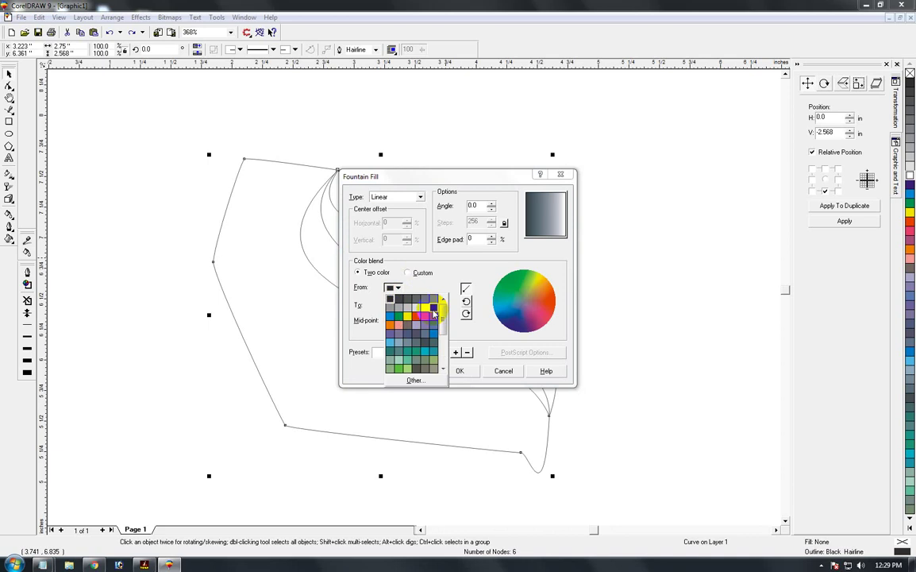
{"action": "left_click", "coordinate": [433, 310]}
{"action": "left_click", "coordinate": [397, 306]}
{"action": "left_click", "coordinate": [391, 330]}
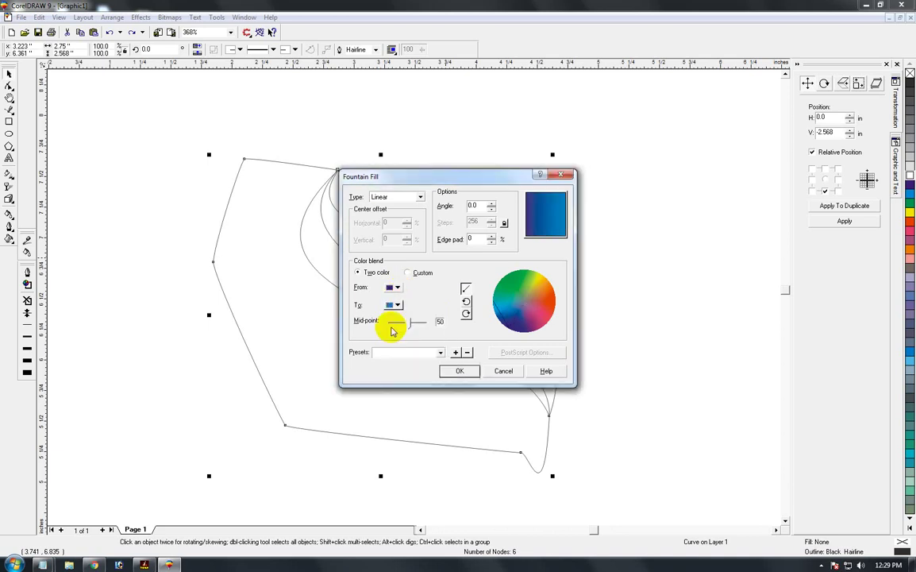
{"action": "double_click", "coordinate": [477, 206]}
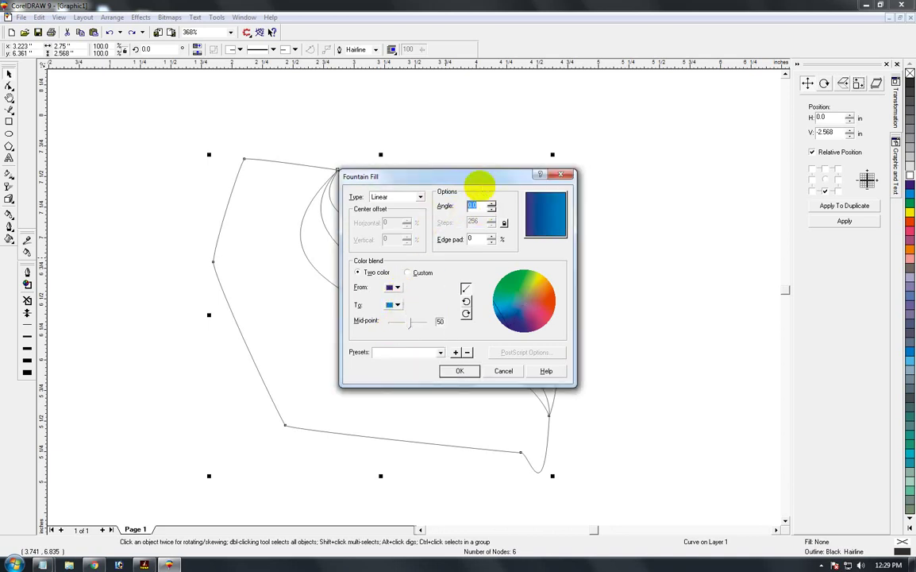
{"action": "key", "text": "Return"}
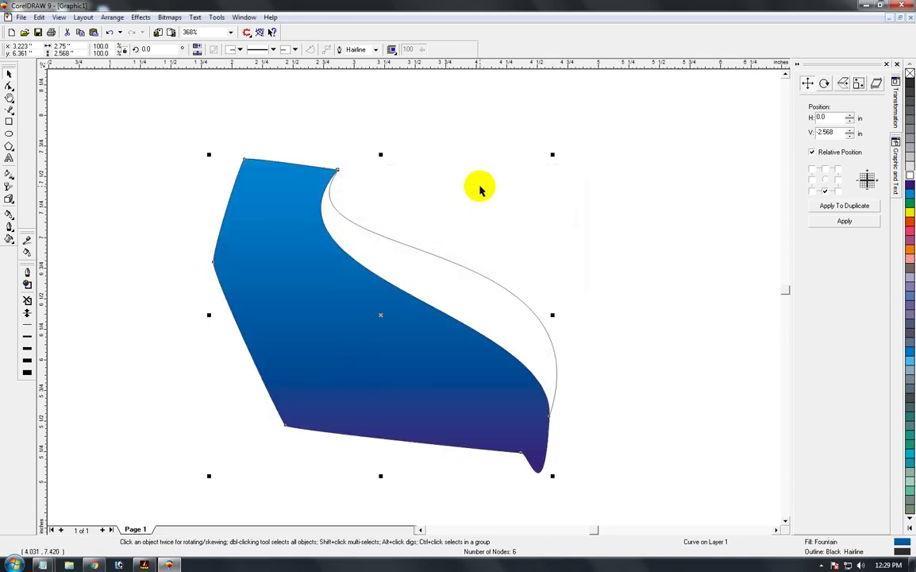
PowerClip the gradient-filled shape inside the swoosh and remove its outline while editing the clip contents.
{"action": "left_click", "coordinate": [437, 284]}
{"action": "left_click", "coordinate": [437, 284], "text": "ctrl"}
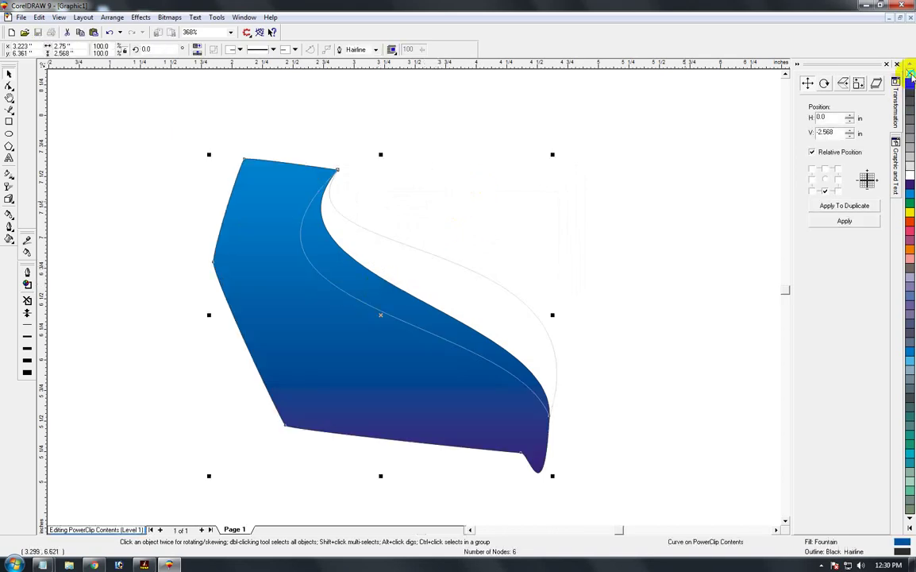
{"action": "left_click", "coordinate": [471, 295], "text": "ctrl"}
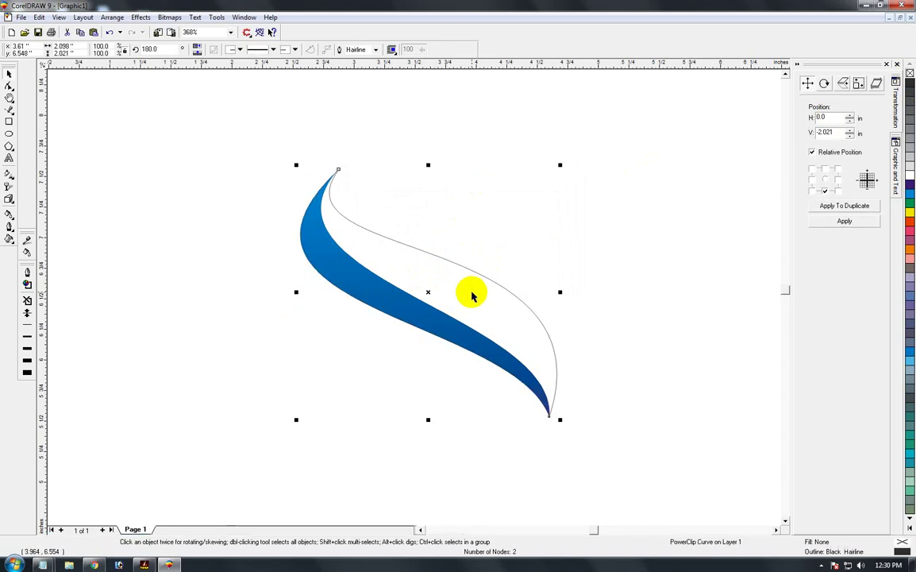
Apply a custom linear fountain fill to the swoosh from blue to dark purple-blue at a 90-degree angle.
{"action": "key", "text": "F11"}
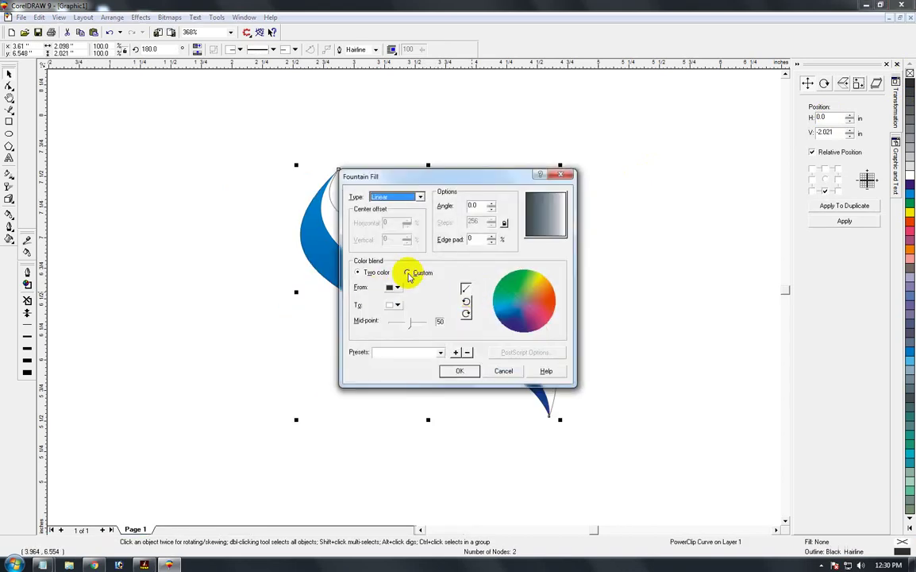
{"action": "left_click", "coordinate": [407, 272]}
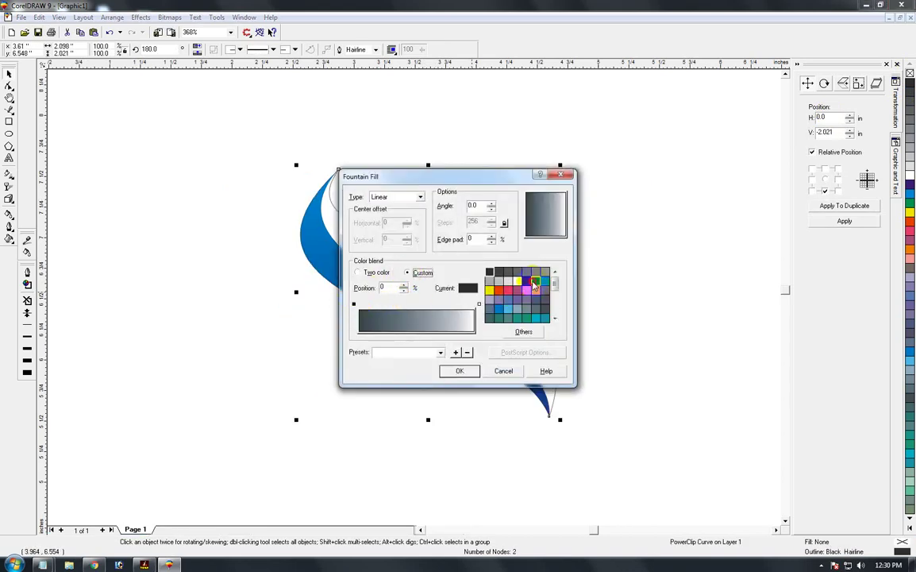
{"action": "left_click", "coordinate": [534, 283]}
{"action": "left_click", "coordinate": [526, 281]}
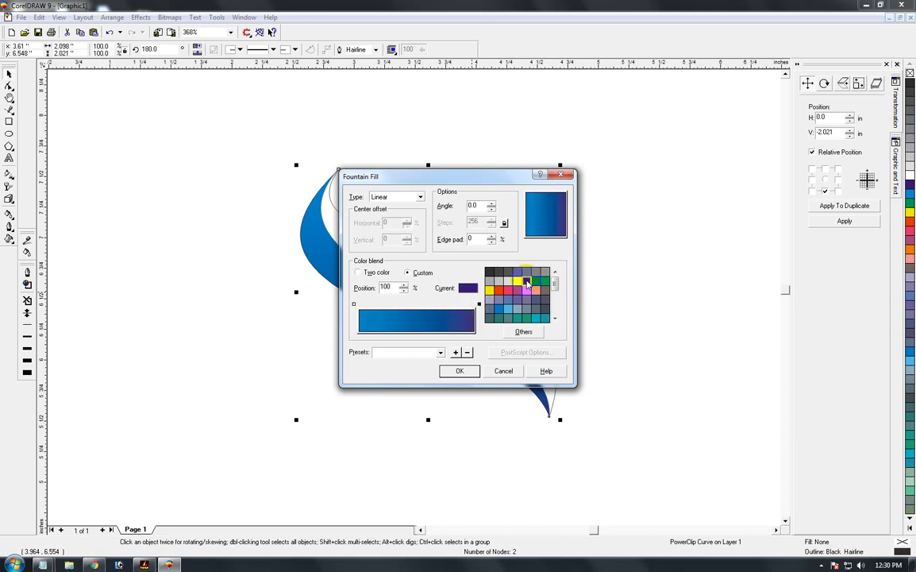
{"action": "left_click", "coordinate": [405, 198]}
{"action": "left_click", "coordinate": [481, 206]}
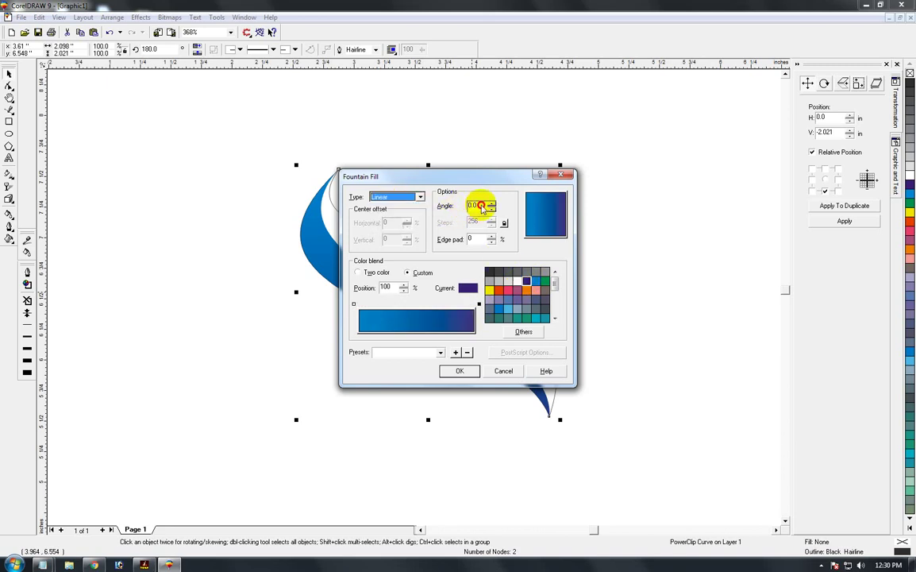
{"action": "left_click_drag", "start_coordinate": [480, 206], "coordinate": [459, 210]}
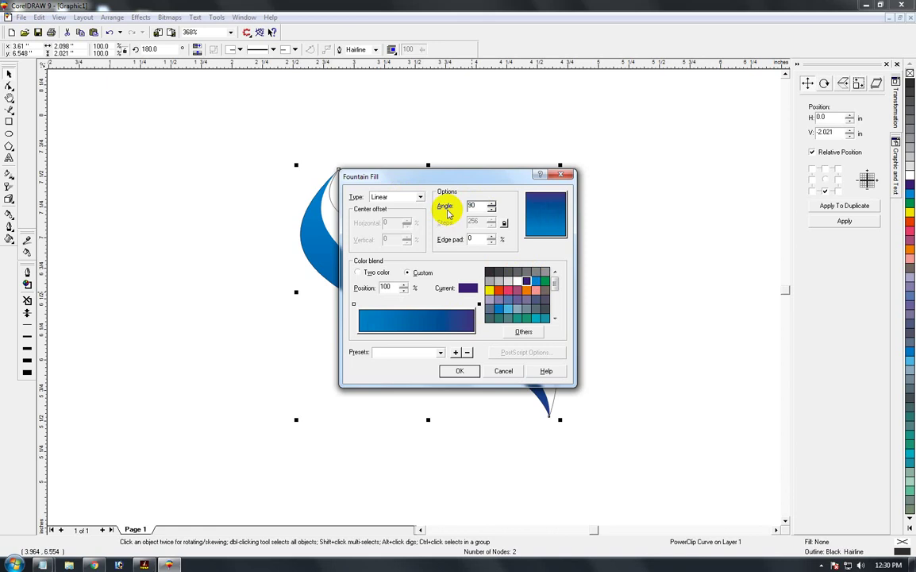
{"action": "type", "text": "90"}
{"action": "key", "text": "Return"}
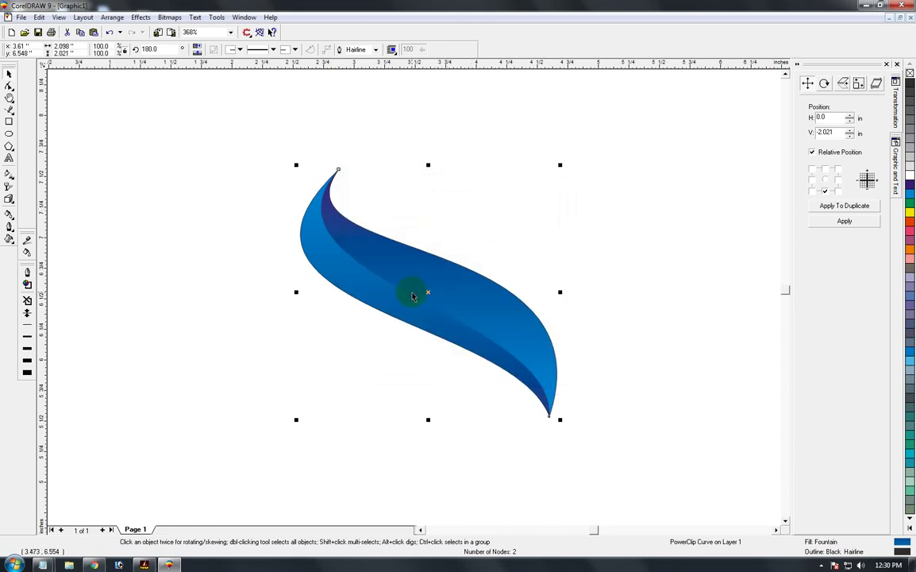
Switch the swoosh's fountain fill to a two-color blend and raise its mid-point to about 86.
{"action": "key", "text": "F11"}
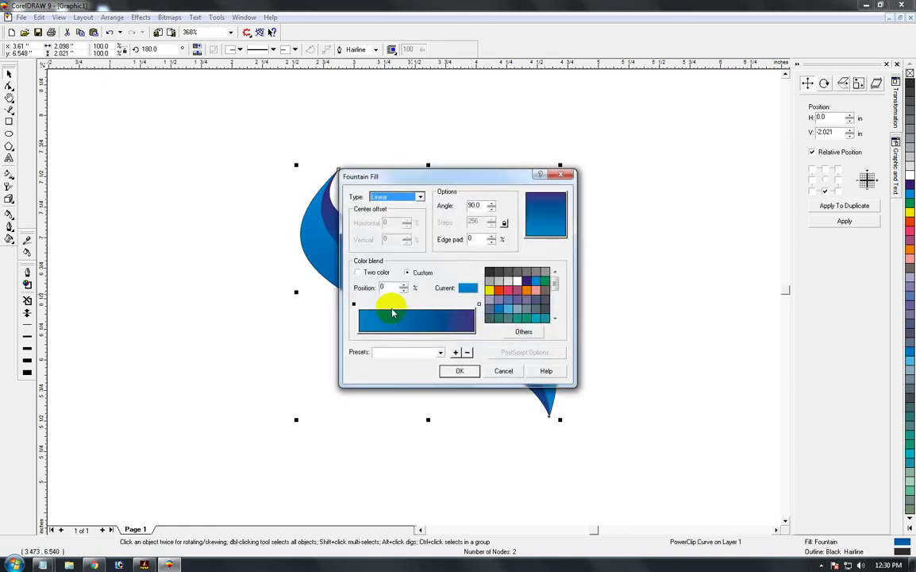
{"action": "left_click", "coordinate": [358, 272]}
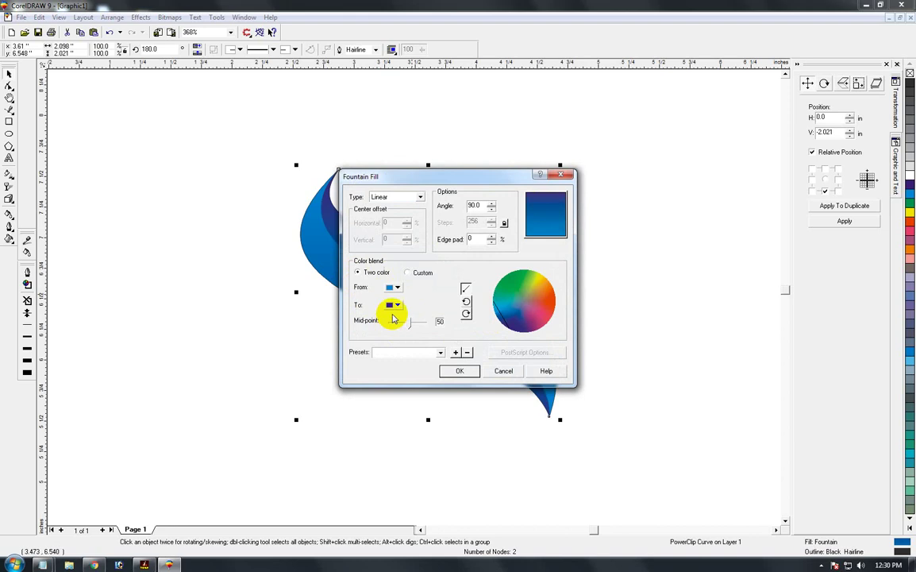
{"action": "left_click_drag", "start_coordinate": [411, 325], "coordinate": [424, 325]}
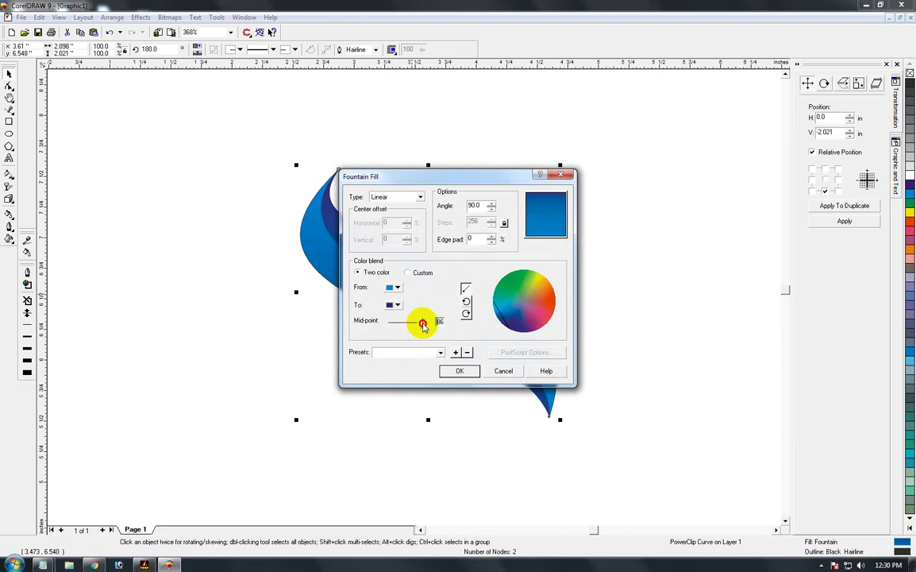
{"action": "left_click", "coordinate": [461, 371]}
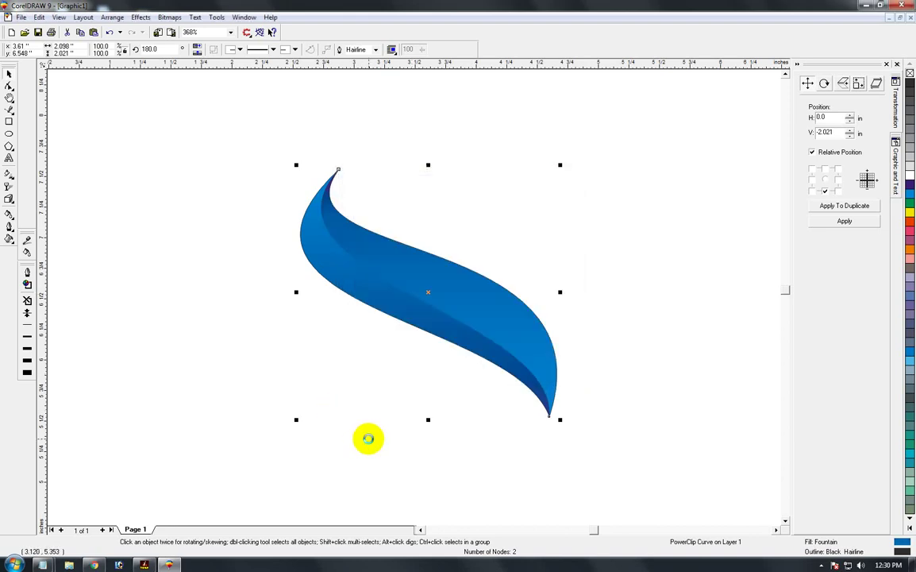
Set the mid-point of the swoosh's fountain fill to about 36 and deselect the shape.
{"action": "key", "text": "F11"}
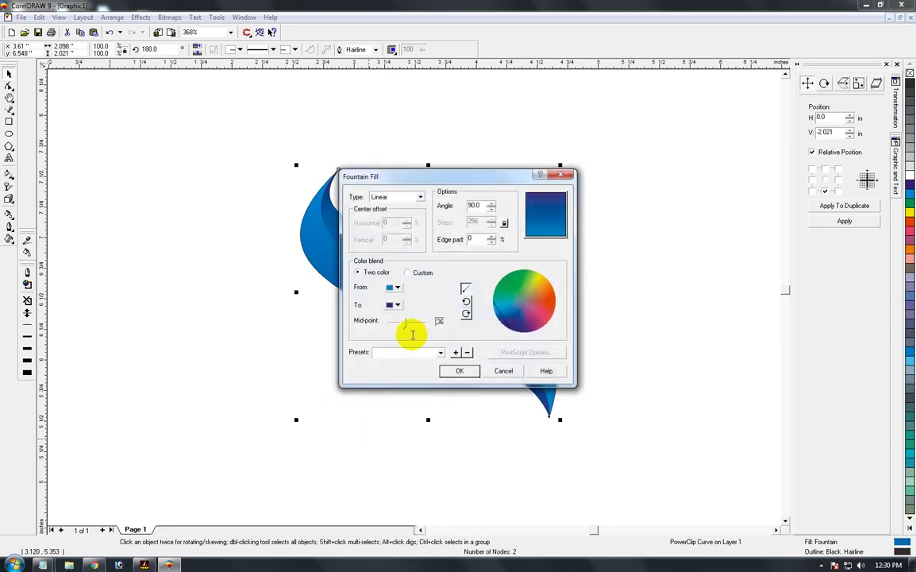
{"action": "left_click", "coordinate": [446, 370]}
{"action": "left_click", "coordinate": [361, 446]}
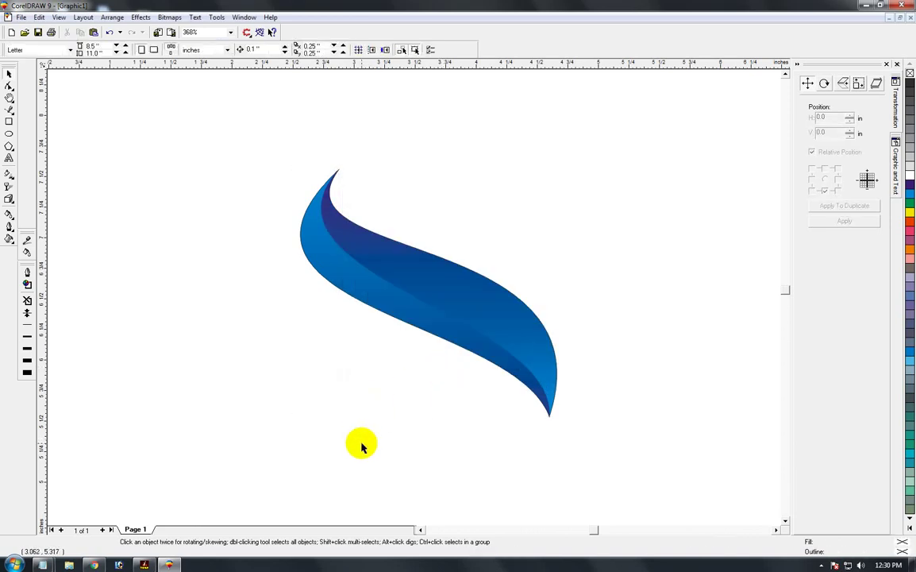
Edit the swoosh's clip contents, bulge the inner shape's long curve towards the swoosh's upper-right edge, and finish editing.
{"action": "key", "text": "F3"}
{"action": "key", "text": "F3"}
{"action": "key", "text": "F2"}
{"action": "left_click_drag", "start_coordinate": [319, 219], "coordinate": [451, 328]}
{"action": "left_click", "coordinate": [337, 204]}
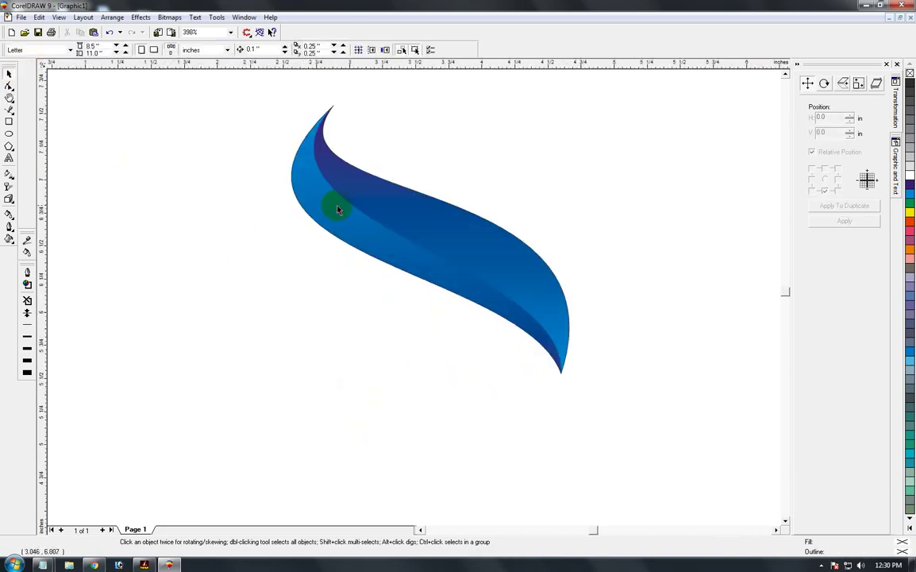
{"action": "left_click", "coordinate": [399, 219], "text": "ctrl"}
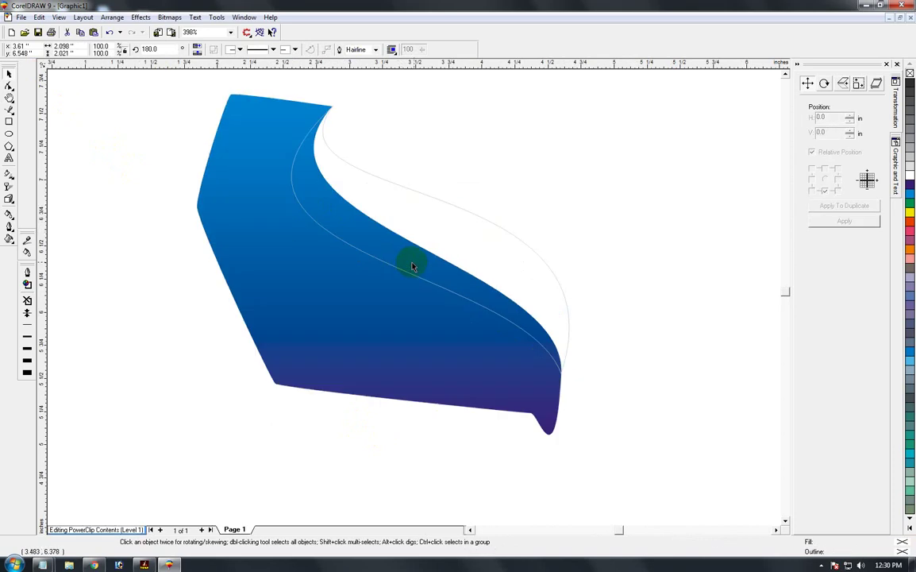
{"action": "left_click", "coordinate": [491, 299]}
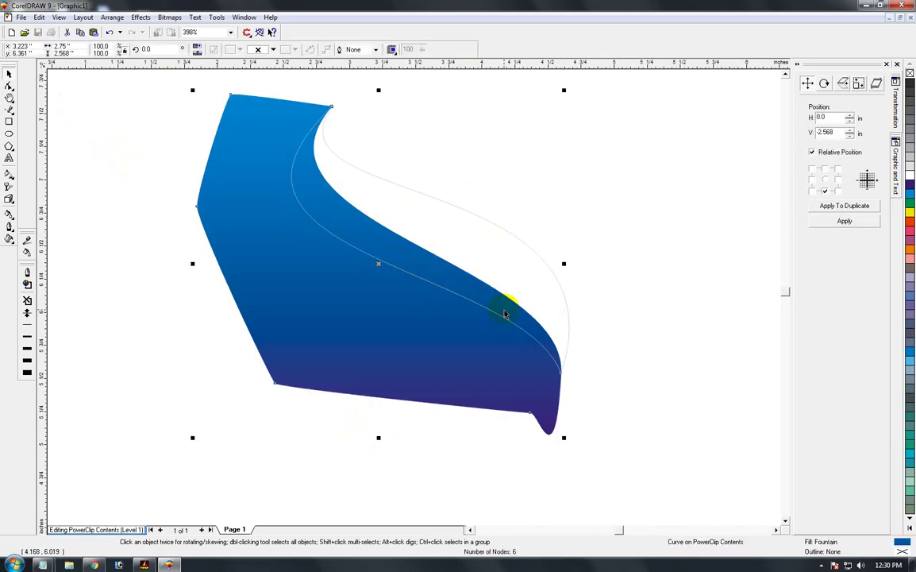
{"action": "key", "text": "F10"}
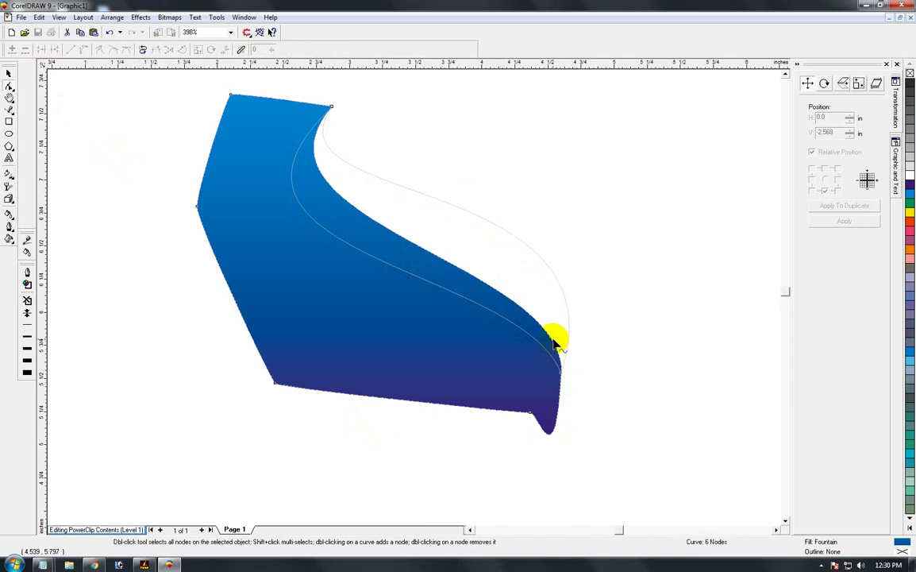
{"action": "left_click_drag", "start_coordinate": [550, 340], "coordinate": [551, 327]}
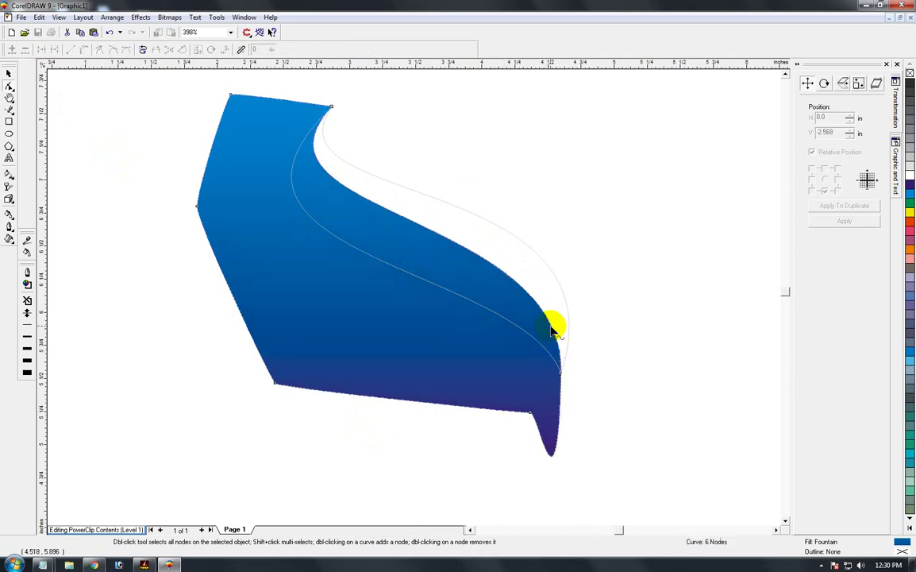
{"action": "key", "text": "ctrl+e"}
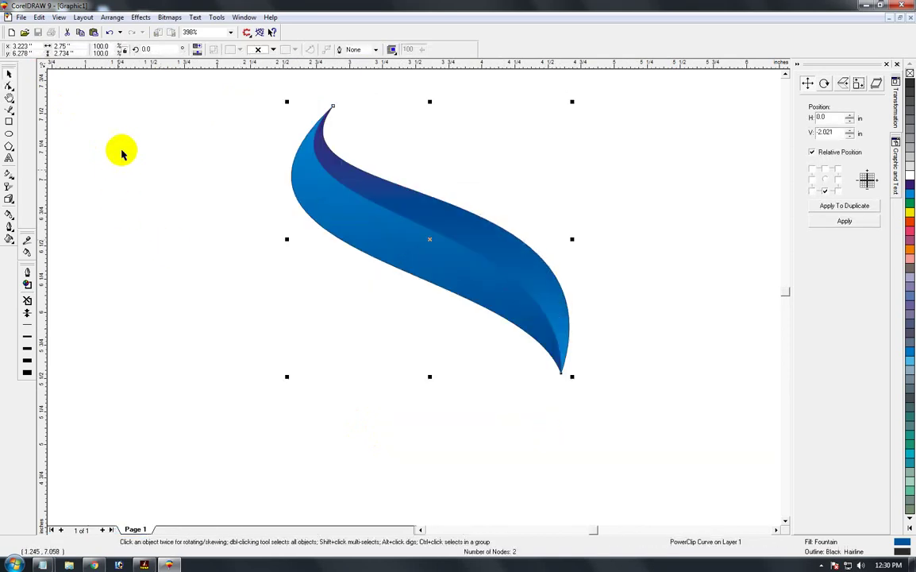
{"action": "left_click", "coordinate": [11, 74]}
{"action": "left_click", "coordinate": [123, 192]}
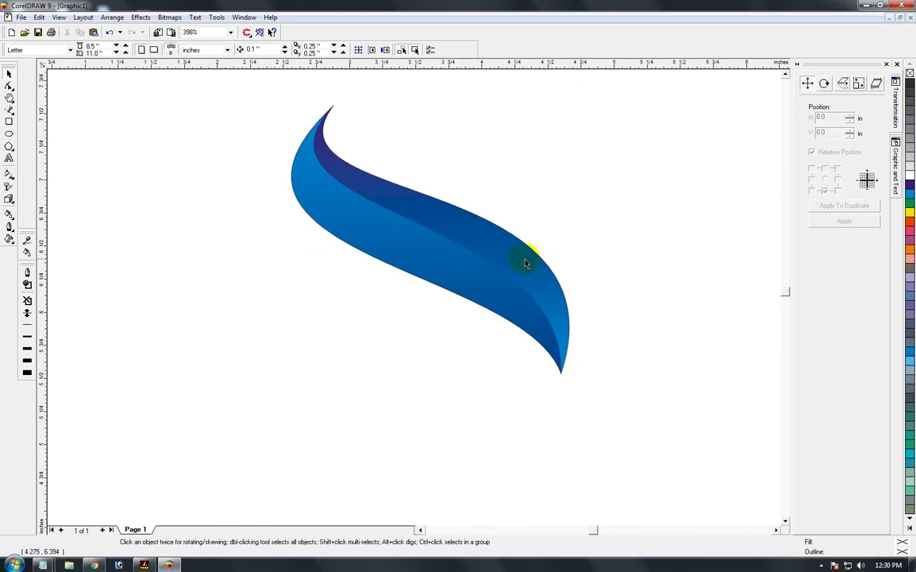
Duplicate the blue swoosh below the original and scale the copy down to about 1.473 by 1.419 inches.
{"action": "left_click", "coordinate": [525, 262]}
{"action": "key", "text": "shift+F4"}
{"action": "key", "text": "z"}
{"action": "left_click_drag", "start_coordinate": [302, 197], "coordinate": [487, 356]}
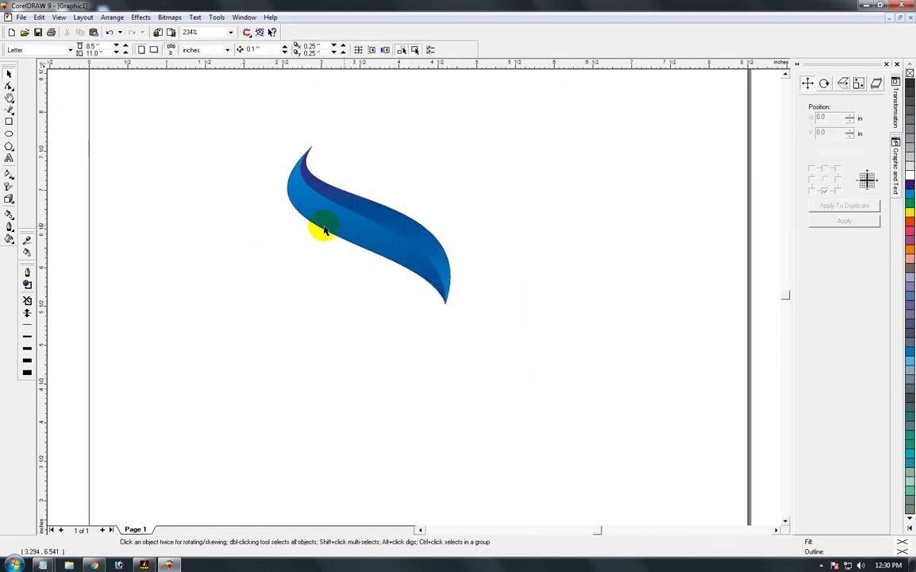
{"action": "left_click_drag", "start_coordinate": [321, 228], "coordinate": [422, 376]}
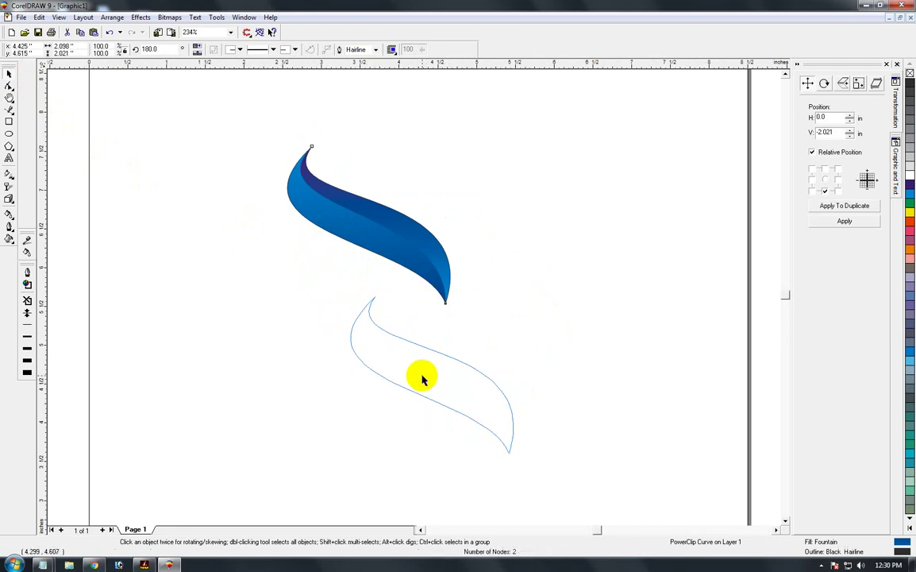
{"action": "left_click_drag", "start_coordinate": [422, 378], "coordinate": [423, 379]}
{"action": "left_click_drag", "start_coordinate": [512, 451], "coordinate": [481, 401]}
{"action": "key", "text": "ctrl+r"}
{"action": "left_click_drag", "start_coordinate": [389, 337], "coordinate": [446, 377]}
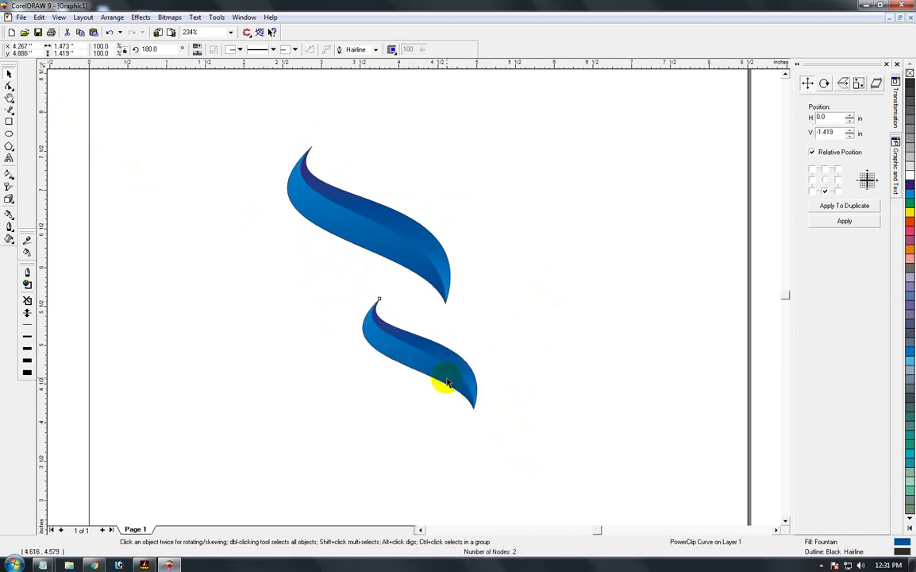
Remove the outlines from both the small and the large blue swoosh.
{"action": "left_click", "coordinate": [544, 407]}
{"action": "left_click", "coordinate": [439, 376]}
{"action": "key", "text": "F3"}
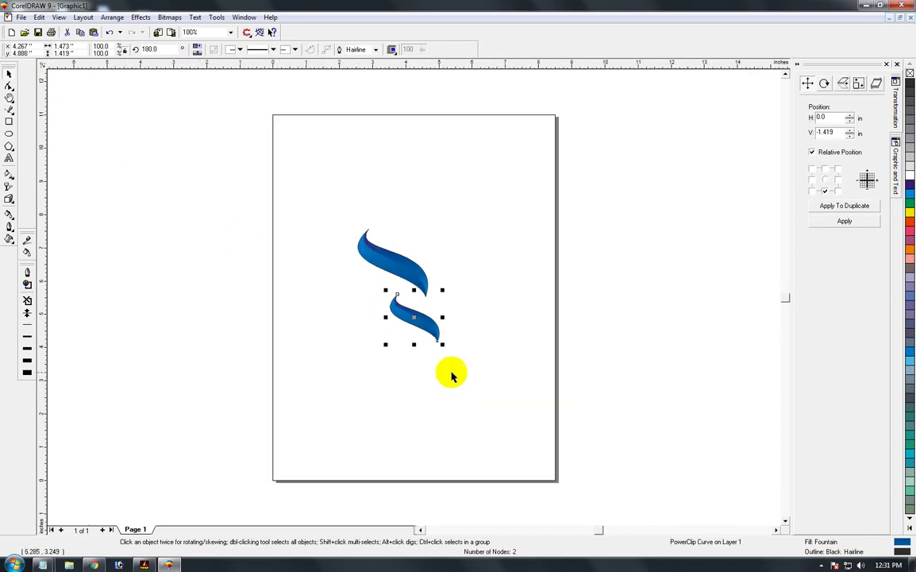
{"action": "key", "text": "F2"}
{"action": "left_click_drag", "start_coordinate": [328, 232], "coordinate": [509, 385]}
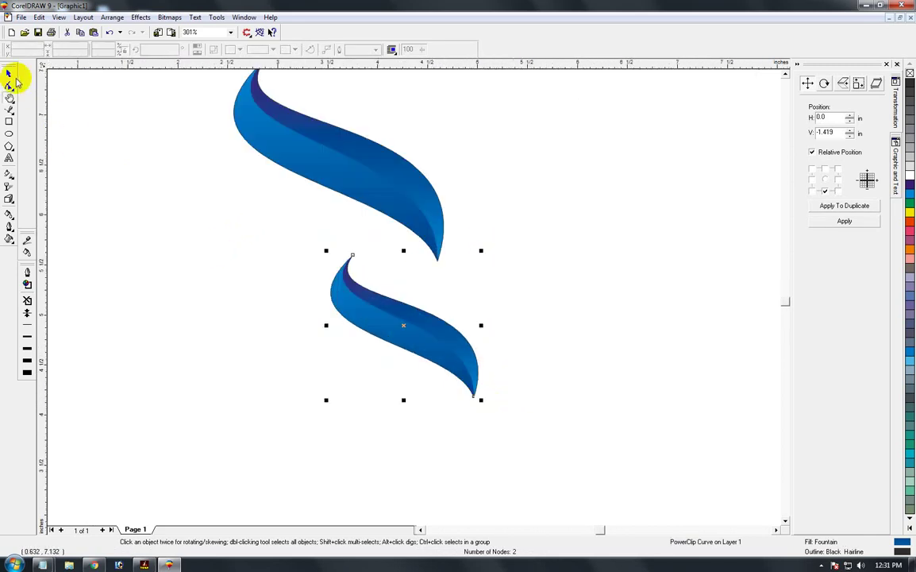
{"action": "left_click", "coordinate": [9, 74]}
{"action": "left_click", "coordinate": [352, 312]}
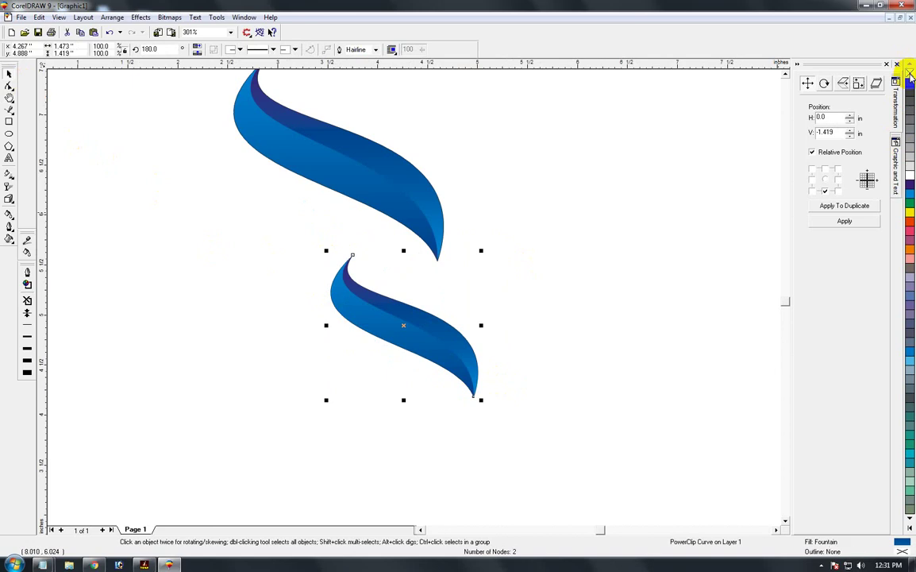
{"action": "right_click", "coordinate": [910, 73]}
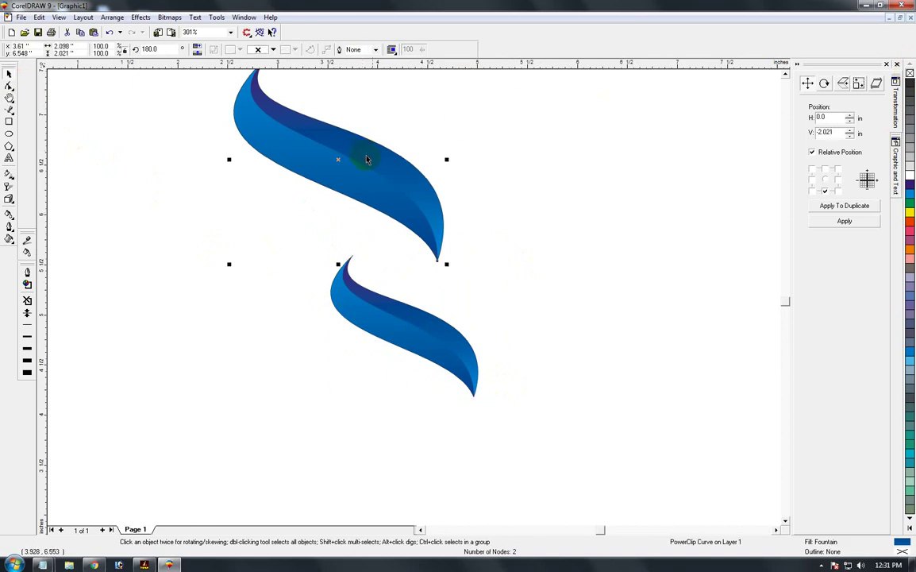
Change the small swoosh's two-color linear fountain fill to blend from orange to red-orange.
{"action": "left_click", "coordinate": [430, 360]}
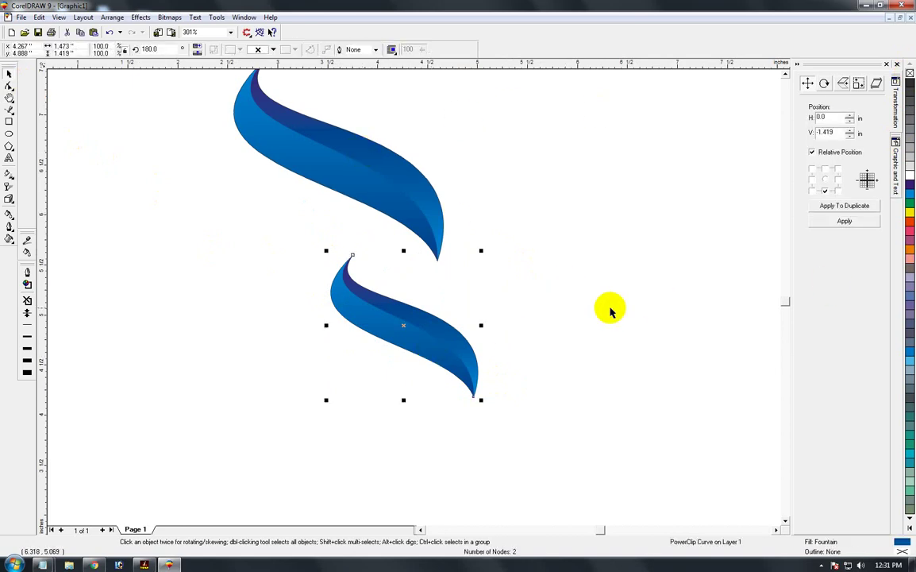
{"action": "key", "text": "F11"}
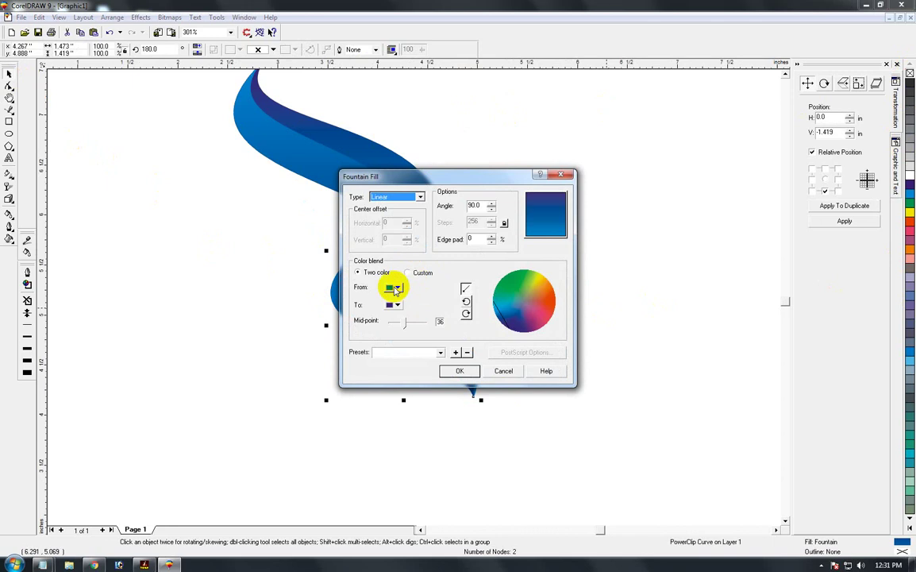
{"action": "left_click", "coordinate": [395, 287]}
{"action": "left_click", "coordinate": [392, 309]}
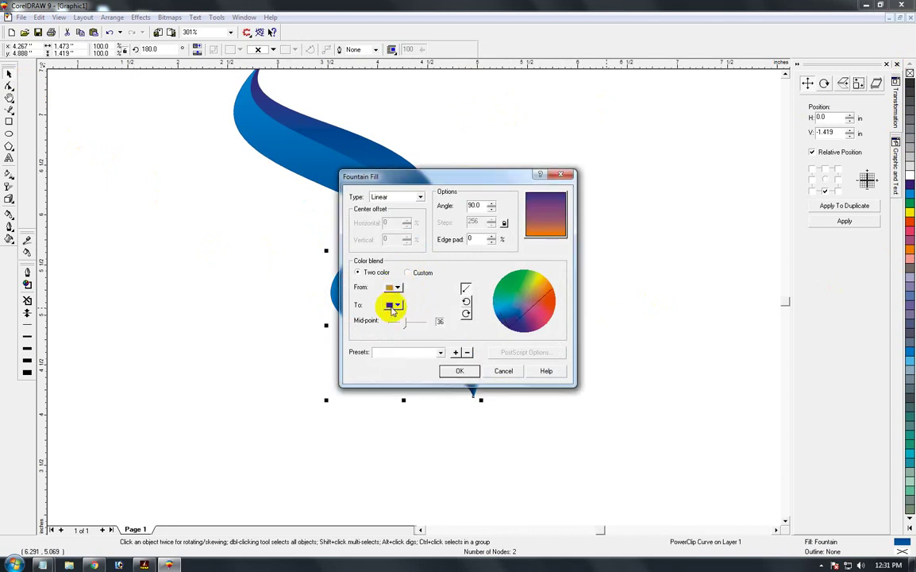
{"action": "left_click", "coordinate": [397, 307]}
{"action": "left_click", "coordinate": [421, 325]}
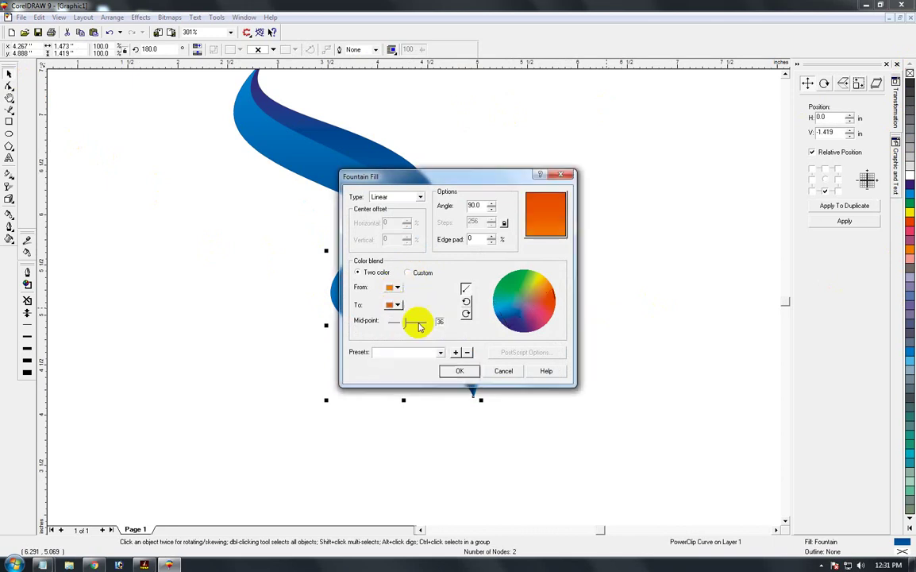
{"action": "left_click", "coordinate": [453, 371]}
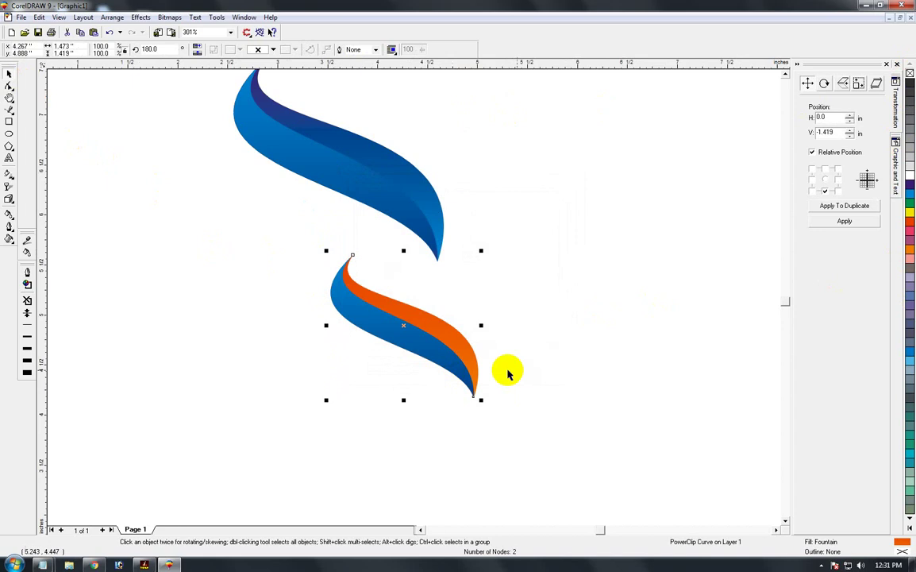
{"action": "left_click", "coordinate": [399, 347]}
{"action": "left_click", "coordinate": [400, 347]}
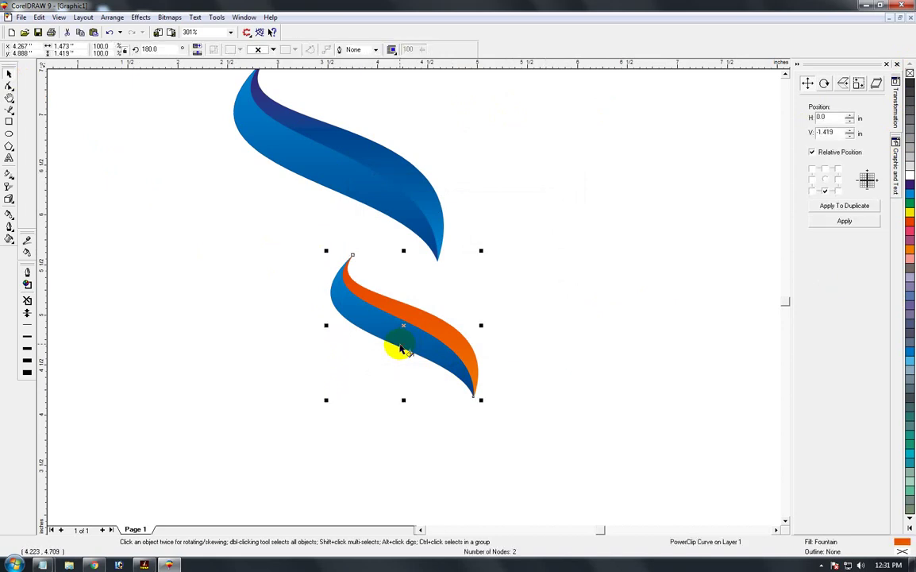
{"action": "key", "text": "g"}
{"action": "left_click", "coordinate": [10, 74]}
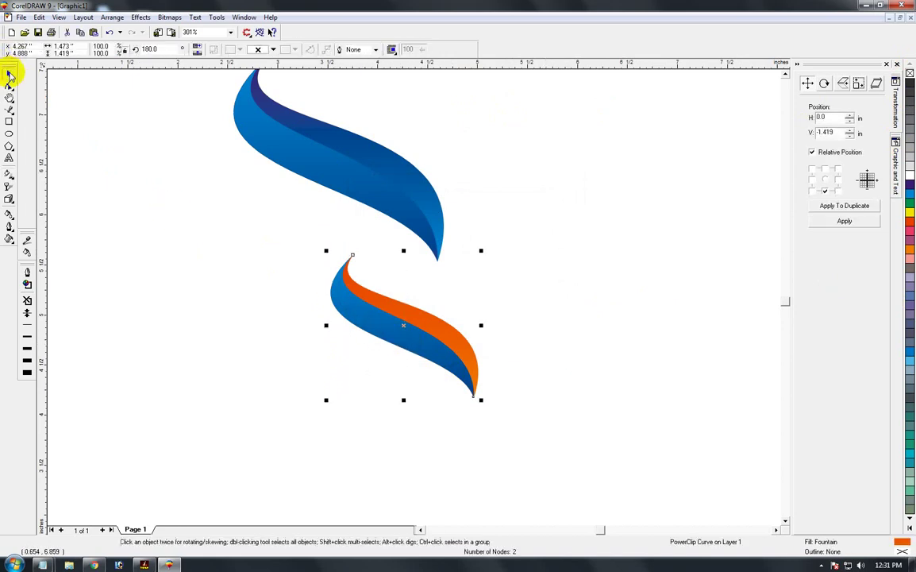
{"action": "left_click", "coordinate": [186, 248]}
{"action": "left_click", "coordinate": [456, 332]}
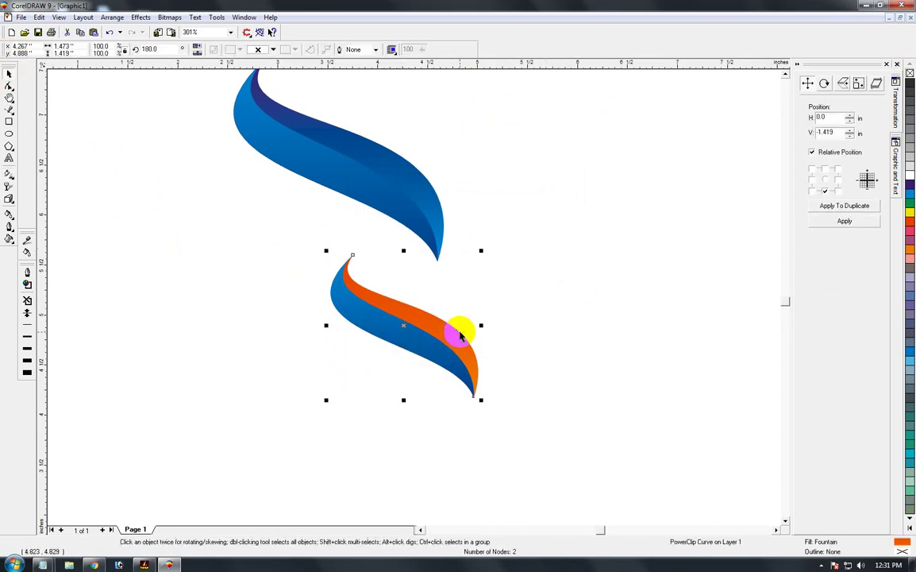
{"action": "key", "text": "F11"}
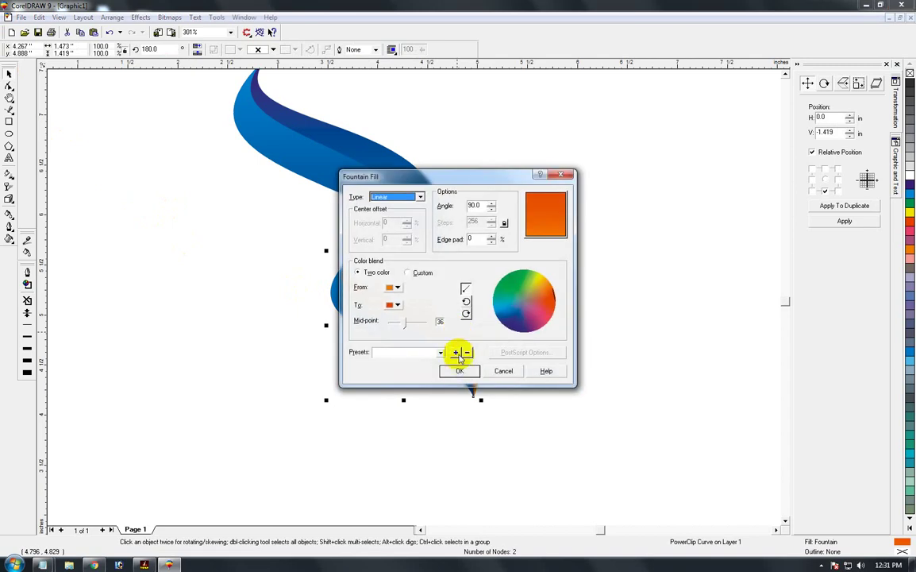
{"action": "left_click", "coordinate": [459, 371]}
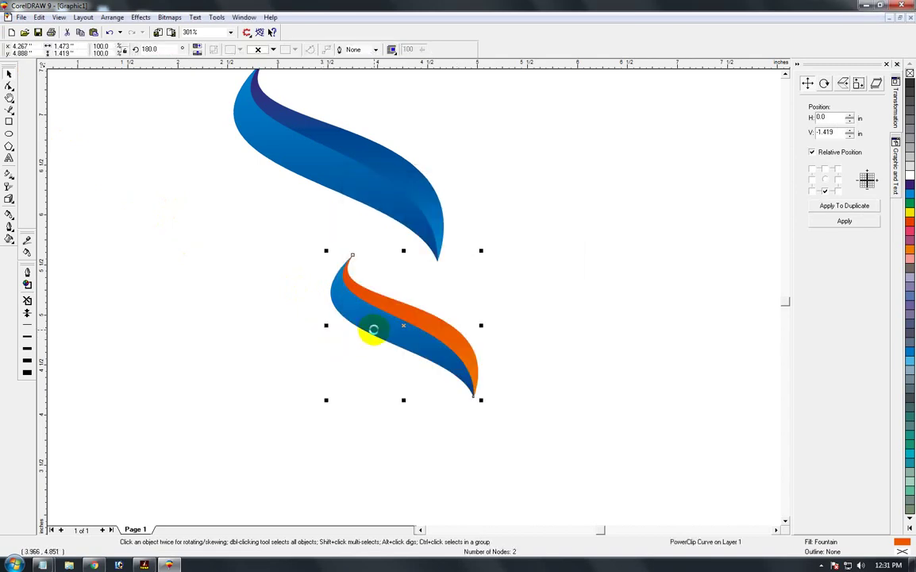
Edit the small swoosh's clip contents and set the inner shape's fountain fill to blend from orange to red-orange.
{"action": "left_click", "coordinate": [373, 329], "text": "ctrl"}
{"action": "key", "text": "F11"}
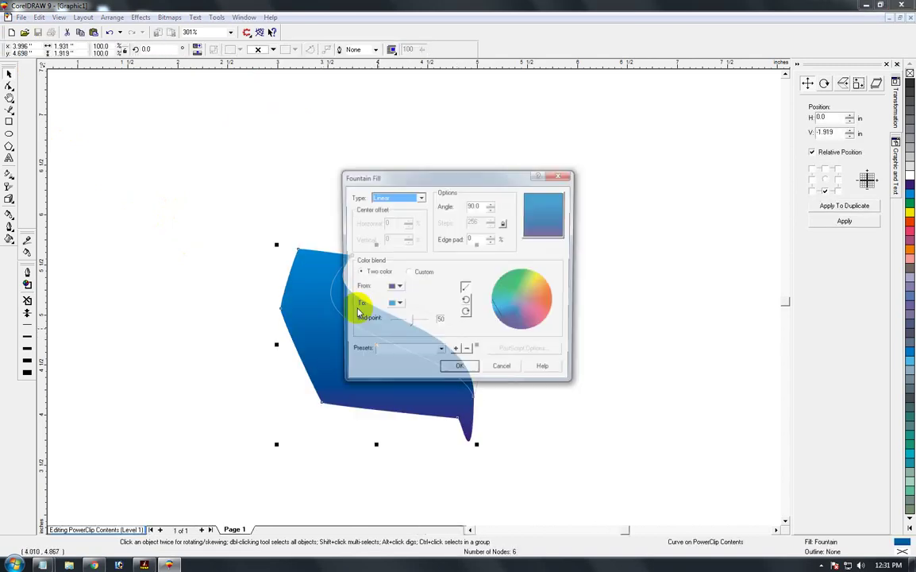
{"action": "left_click", "coordinate": [394, 288]}
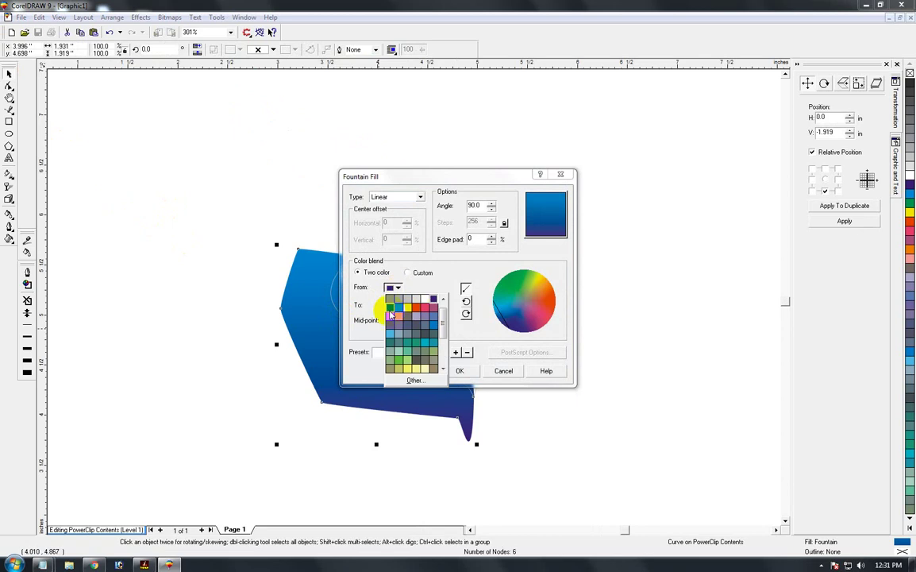
{"action": "left_click", "coordinate": [391, 318]}
{"action": "left_click", "coordinate": [394, 304]}
{"action": "left_click", "coordinate": [416, 324]}
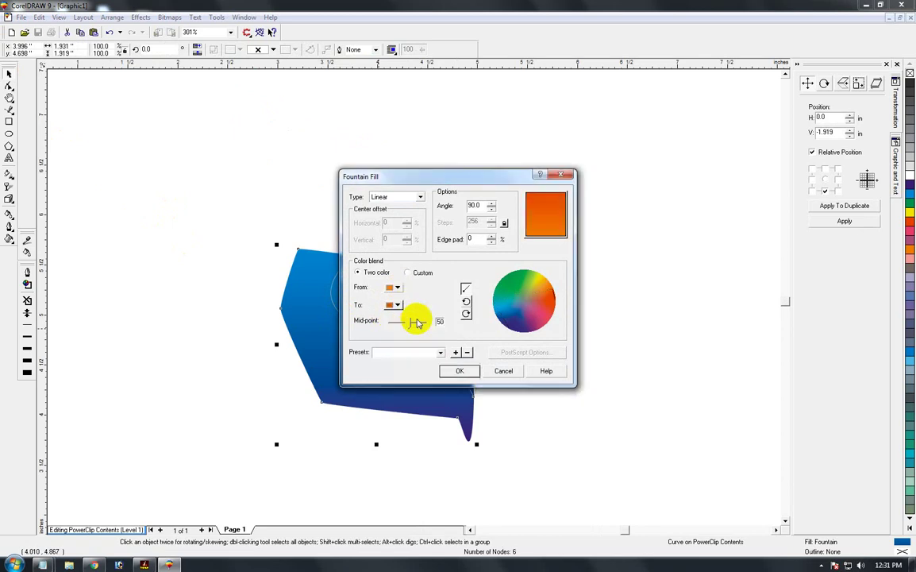
Set the inner shape's fountain fill angle to 180 degrees, apply the fill and finish editing the clip contents.
{"action": "left_click_drag", "start_coordinate": [481, 205], "coordinate": [444, 207]}
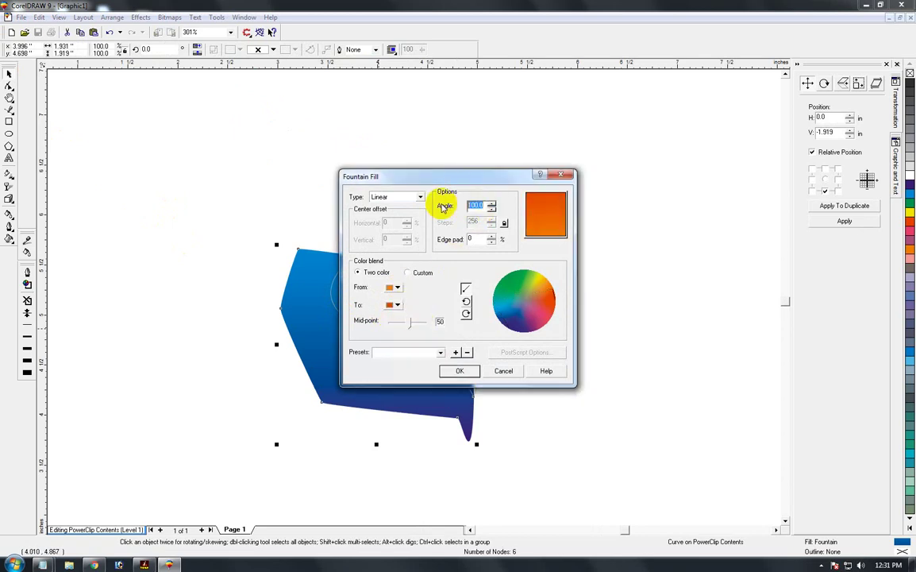
{"action": "type", "text": "180"}
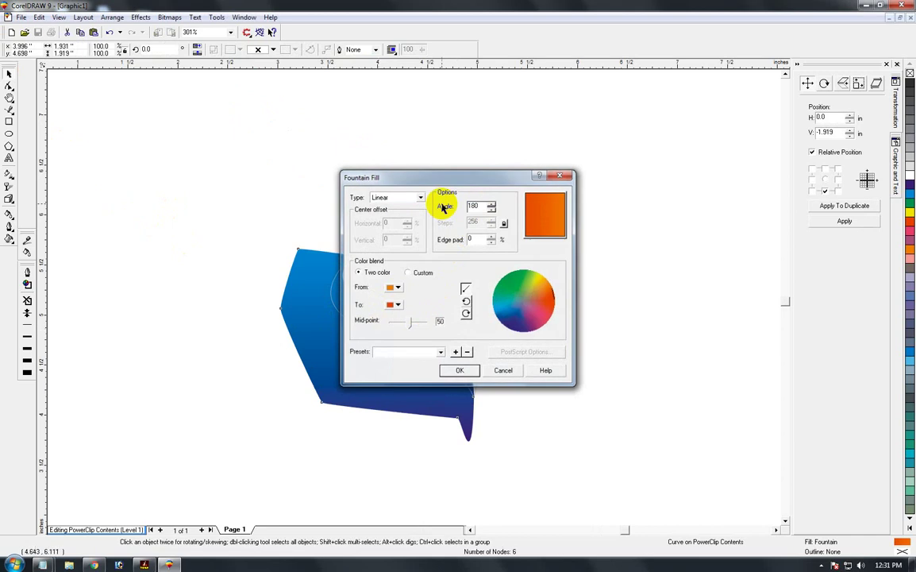
{"action": "key", "text": "Return"}
{"action": "left_click", "coordinate": [420, 271], "text": "ctrl"}
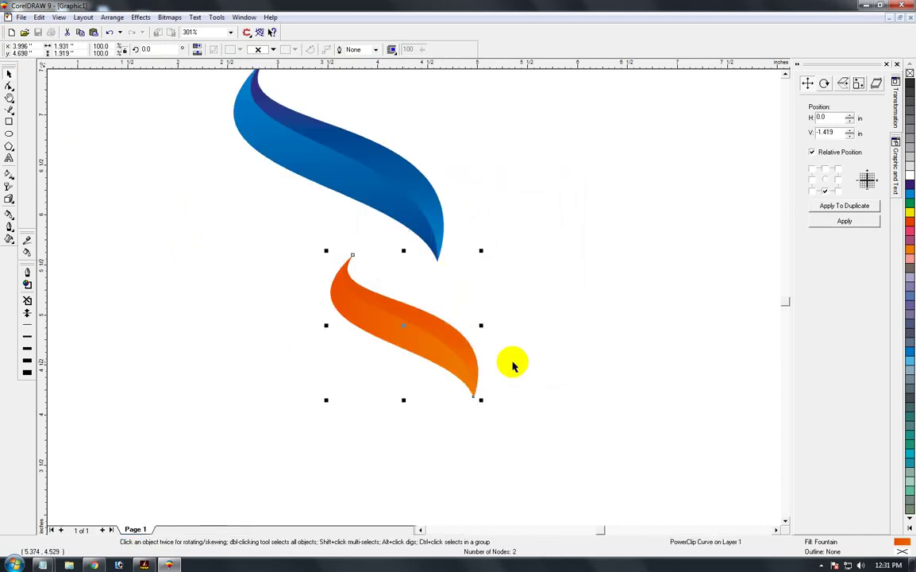
Examine the orange swoosh's two gradients up close and beside the blue swoosh.
{"action": "left_click", "coordinate": [543, 366]}
{"action": "left_click", "coordinate": [434, 357]}
{"action": "key", "text": "F3"}
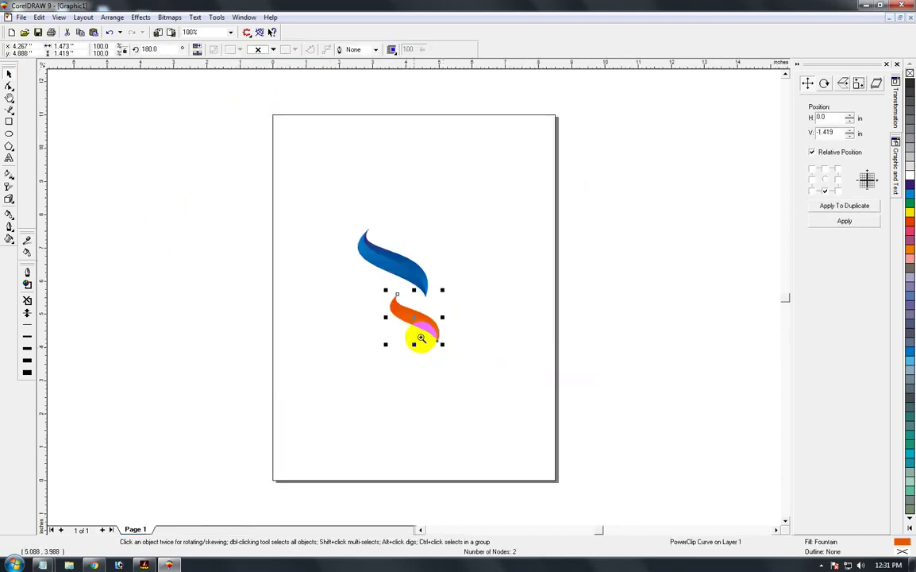
{"action": "key", "text": "F2"}
{"action": "left_click_drag", "start_coordinate": [337, 230], "coordinate": [484, 378]}
{"action": "key", "text": "F2"}
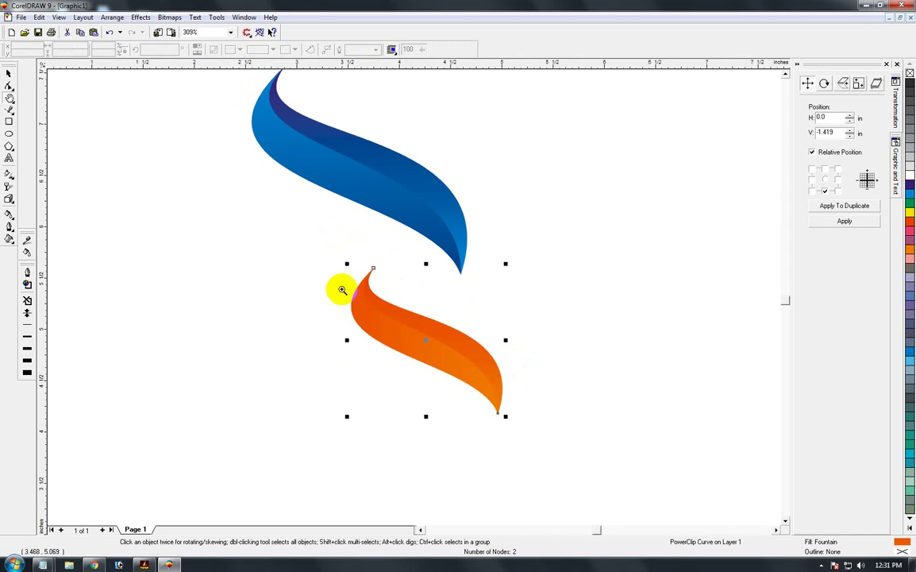
{"action": "left_click_drag", "start_coordinate": [306, 194], "coordinate": [501, 356]}
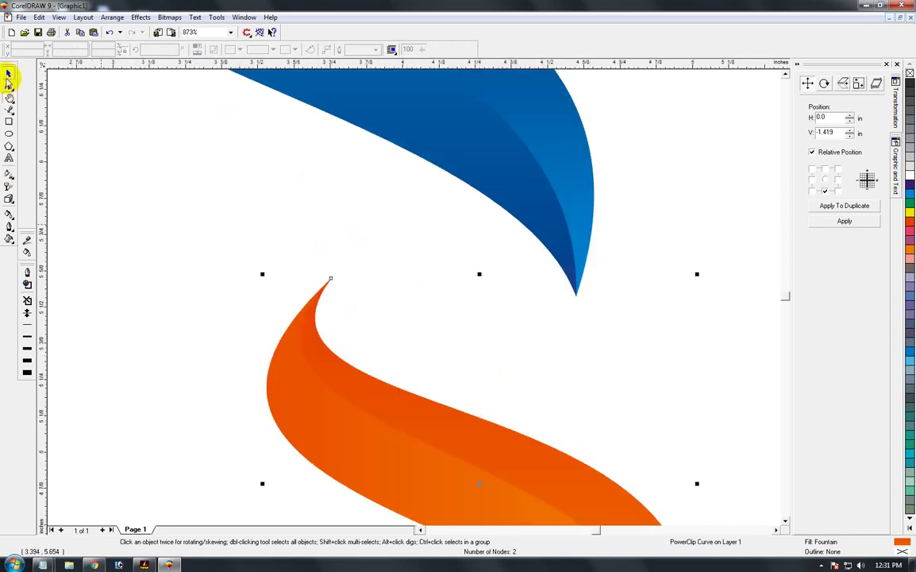
{"action": "key", "text": "F3"}
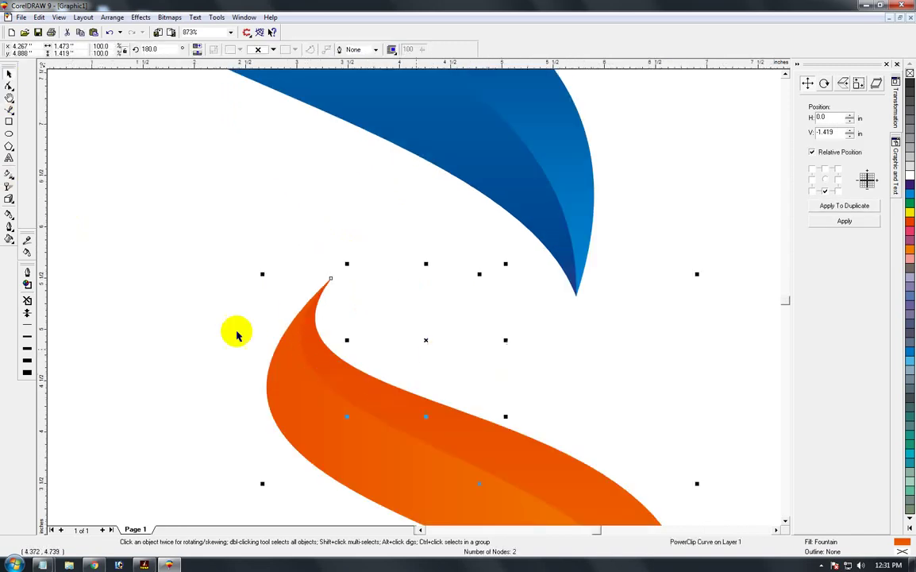
{"action": "key", "text": "F3"}
Change the small orange swoosh's fountain fill to a custom blend with an added orange marker at 63%.
{"action": "key", "text": "F11"}
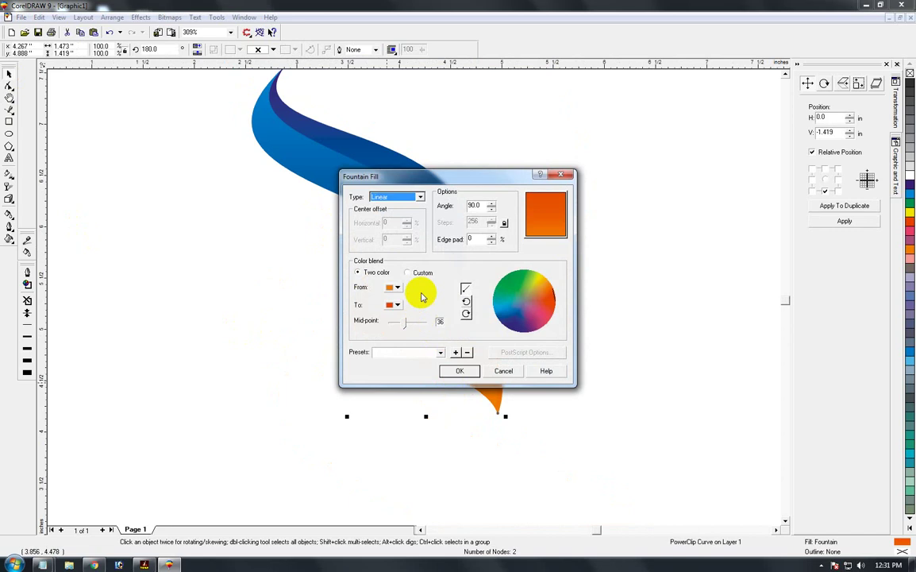
{"action": "left_click", "coordinate": [408, 273]}
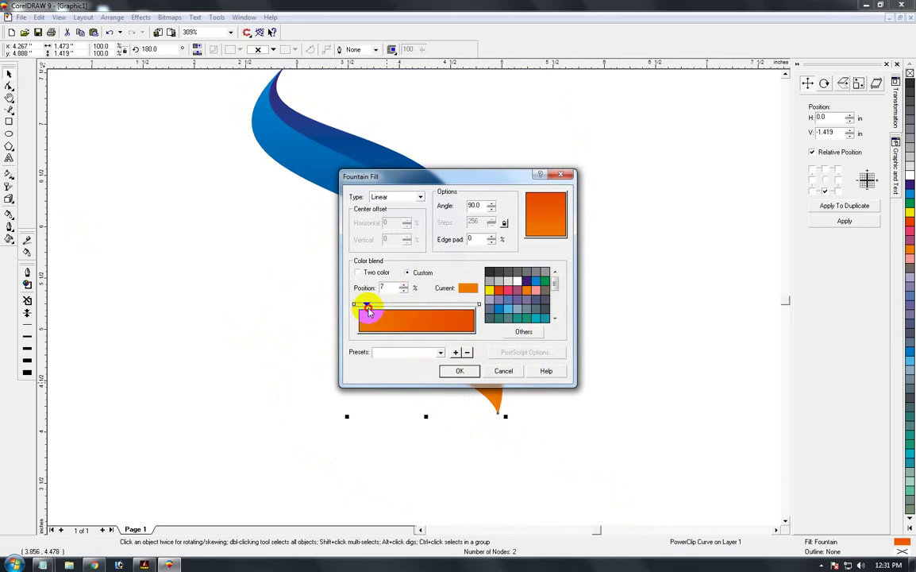
{"action": "left_click_drag", "start_coordinate": [368, 309], "coordinate": [414, 312]}
{"action": "left_click", "coordinate": [460, 371]}
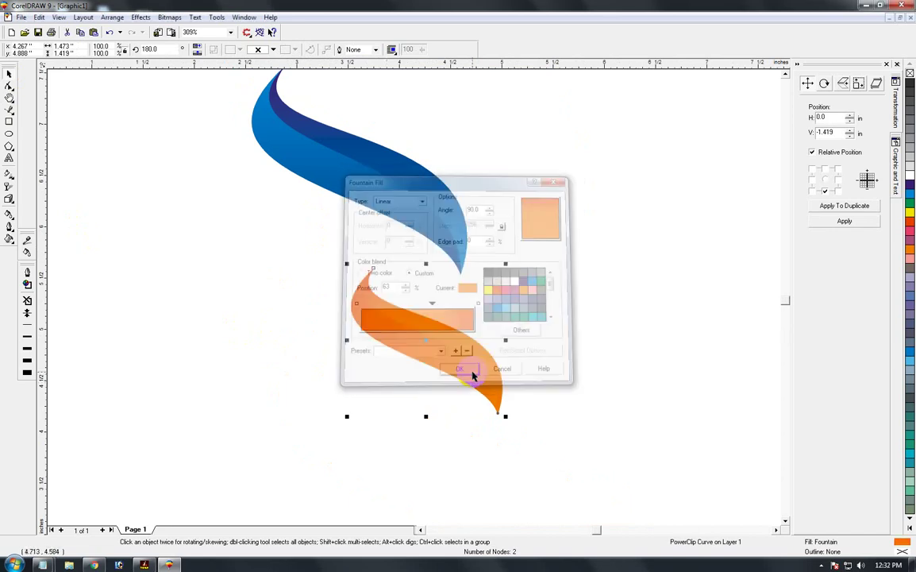
{"action": "left_click", "coordinate": [551, 383]}
Edit the orange swoosh's clip contents, give the inner shape a custom fountain fill with red-orange extended further toward the orange end, and finish editing.
{"action": "left_click", "coordinate": [466, 378]}
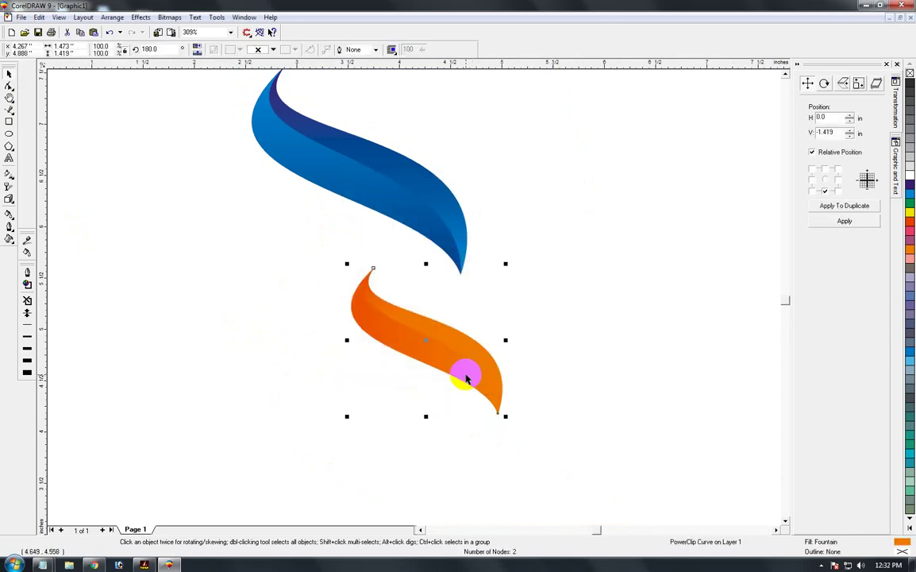
{"action": "left_click", "coordinate": [465, 375], "text": "ctrl"}
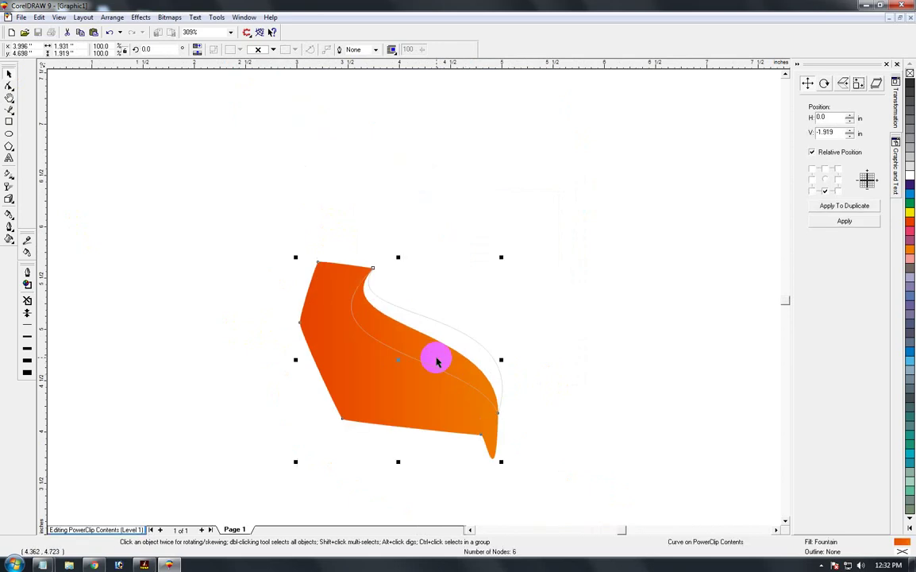
{"action": "key", "text": "F11"}
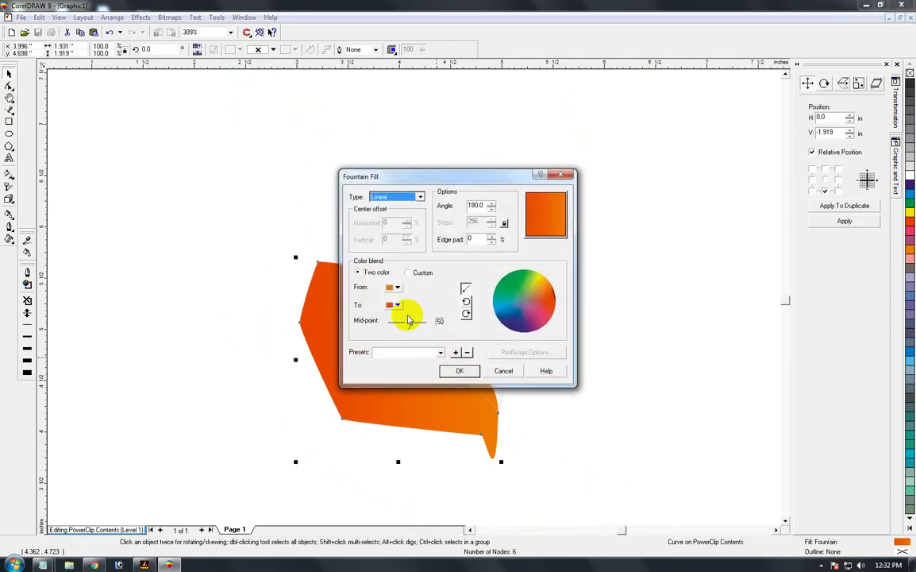
{"action": "left_click", "coordinate": [407, 273]}
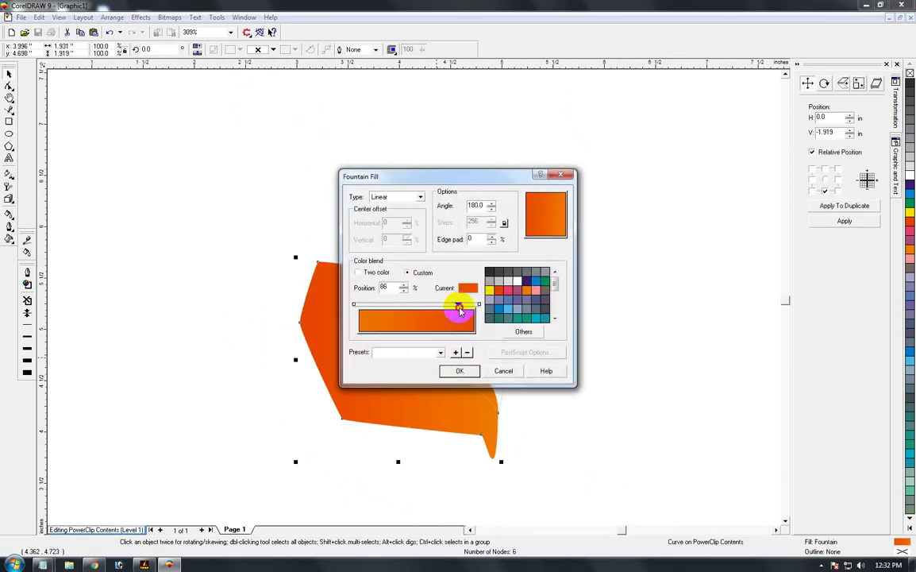
{"action": "left_click_drag", "start_coordinate": [459, 310], "coordinate": [405, 311]}
{"action": "left_click", "coordinate": [460, 370]}
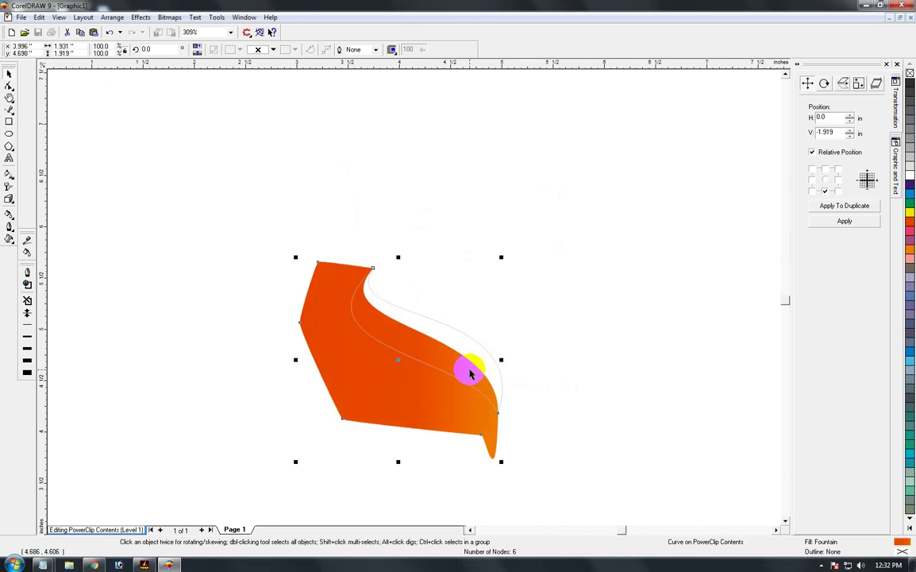
{"action": "key", "text": "alt+c"}
{"action": "key", "text": "w"}
{"action": "key", "text": "f"}
{"action": "left_click", "coordinate": [542, 409]}
{"action": "left_click", "coordinate": [433, 338]}
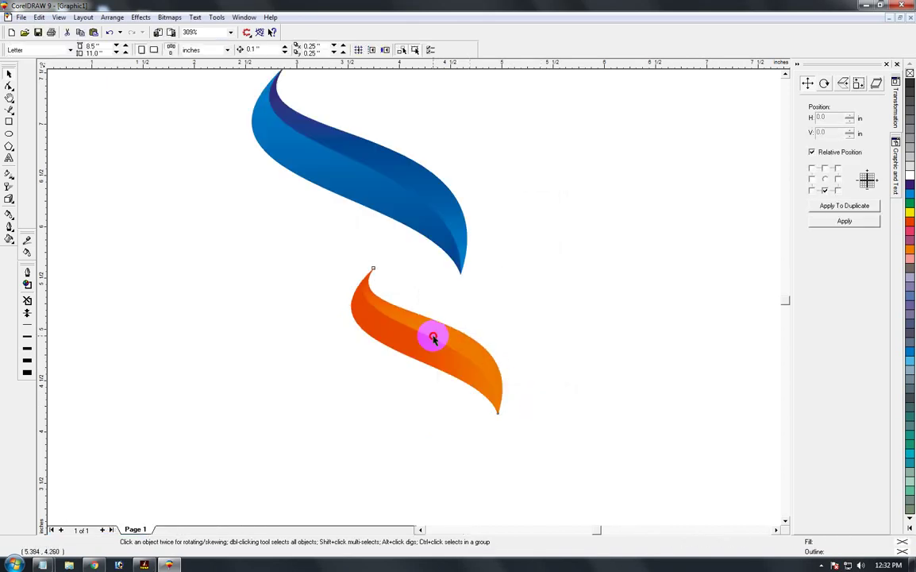
Draw an ellipse about 0.91 by 0.84 inches in the gap between the blue swoosh's lower tip and the orange swoosh's upper tip.
{"action": "left_click", "coordinate": [558, 354]}
{"action": "key", "text": "shift+F4"}
{"action": "key", "text": "F2"}
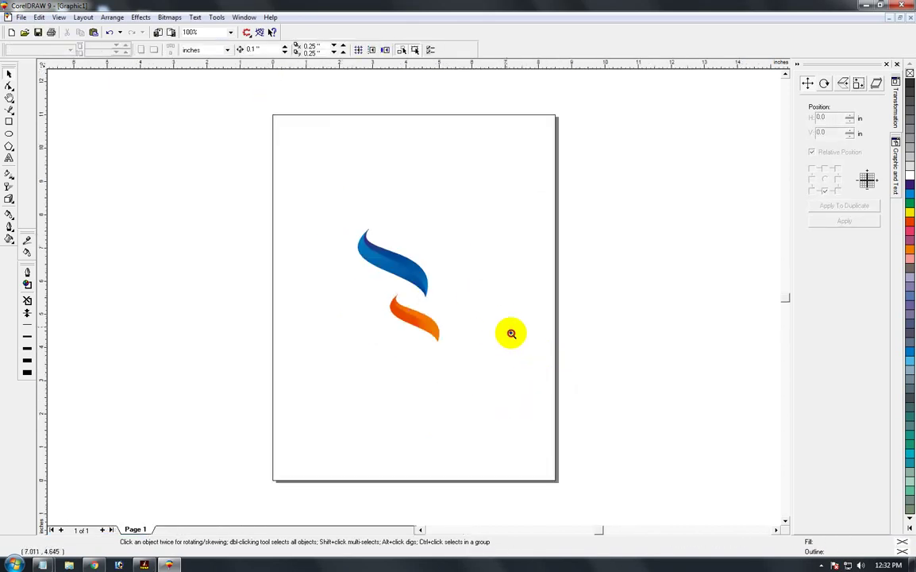
{"action": "left_click_drag", "start_coordinate": [522, 356], "coordinate": [323, 205]}
{"action": "key", "text": "F2"}
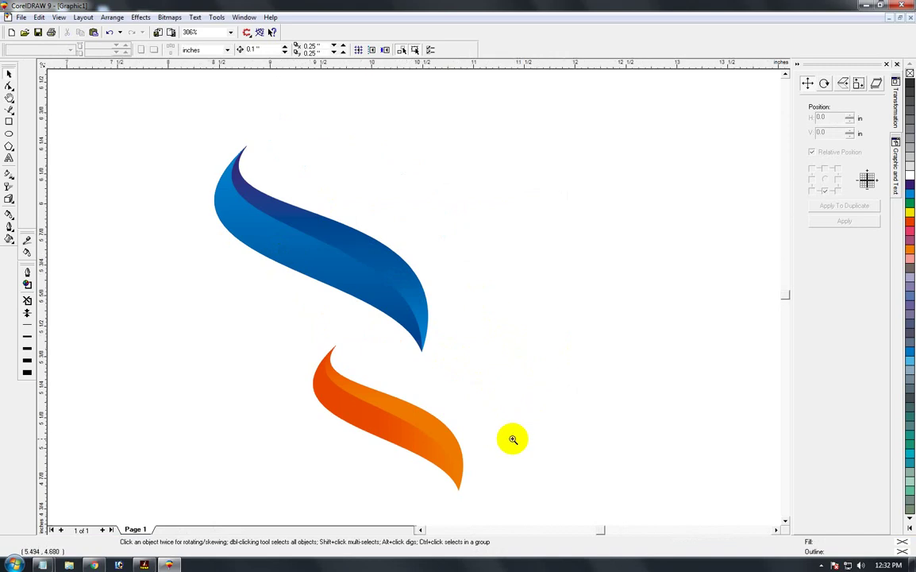
{"action": "left_click_drag", "start_coordinate": [513, 439], "coordinate": [280, 246]}
{"action": "left_click", "coordinate": [9, 134]}
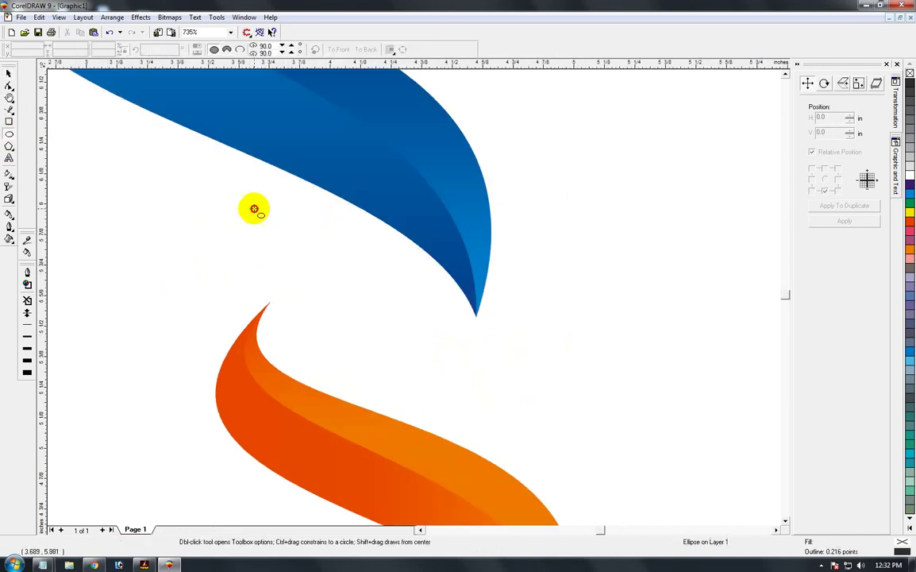
{"action": "mouse_move", "coordinate": [253, 208]}
{"action": "left_mouse_down"}
{"action": "mouse_move", "coordinate": [464, 389]}
{"action": "mouse_move", "coordinate": [477, 413]}
{"action": "left_mouse_up"}
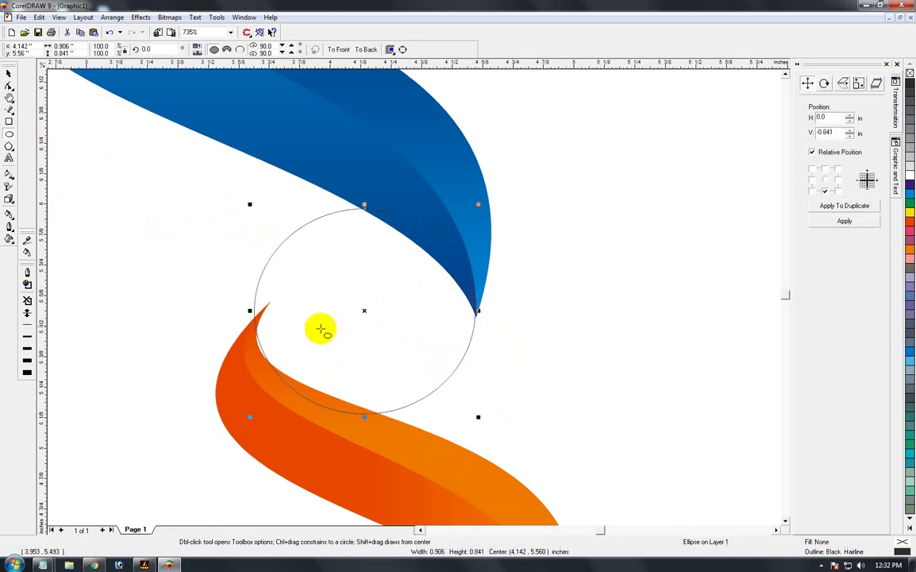
Move the orange swoosh up against the ellipse and set its upper tip on the ellipse's outline.
{"action": "left_click", "coordinate": [8, 73]}
{"action": "mouse_move", "coordinate": [404, 490]}
{"action": "left_mouse_down"}
{"action": "mouse_move", "coordinate": [393, 477]}
{"action": "mouse_move", "coordinate": [401, 462]}
{"action": "mouse_move", "coordinate": [415, 468]}
{"action": "mouse_move", "coordinate": [409, 481]}
{"action": "left_mouse_up"}
{"action": "left_click_drag", "start_coordinate": [266, 278], "coordinate": [261, 274]}
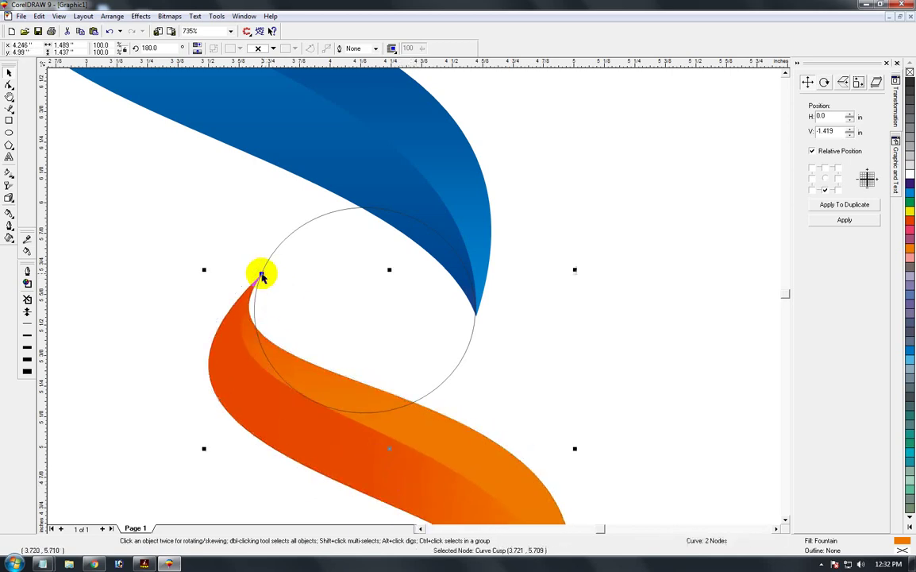
Flatten the ellipse to about 0.91 by 0.63 inches, center it between the swooshes and shift the blue swoosh's tip onto its edge.
{"action": "left_click", "coordinate": [398, 325]}
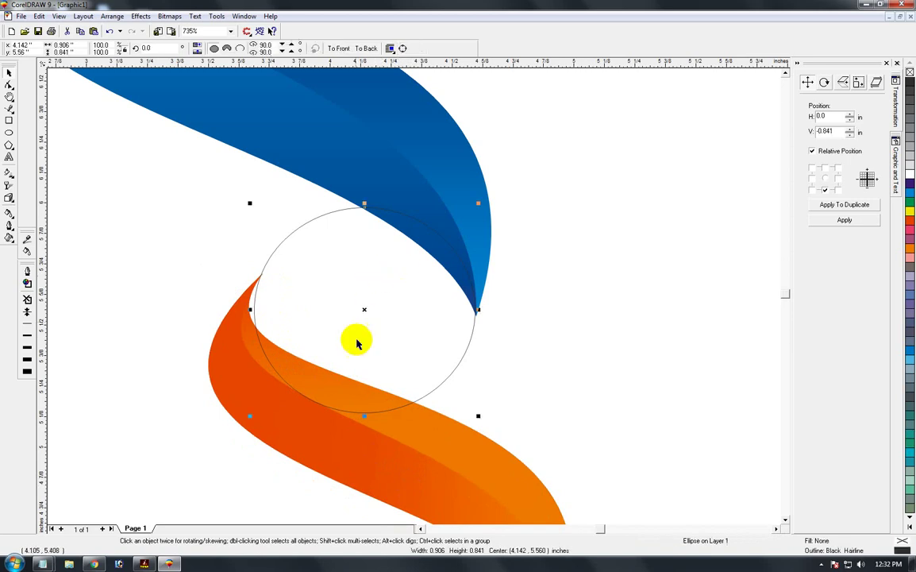
{"action": "left_click_drag", "start_coordinate": [364, 417], "coordinate": [364, 365]}
{"action": "left_click_drag", "start_coordinate": [363, 285], "coordinate": [358, 311]}
{"action": "left_click_drag", "start_coordinate": [477, 296], "coordinate": [469, 301]}
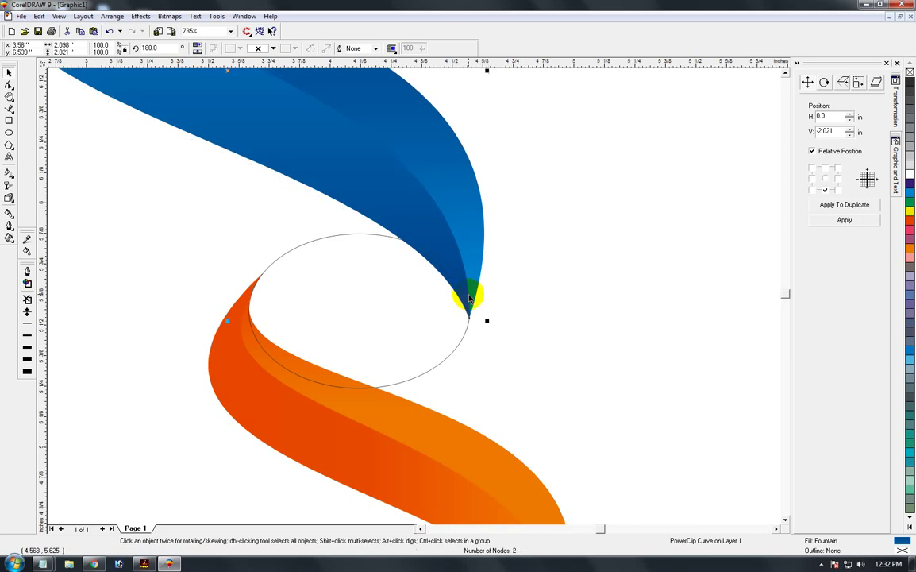
Fill the ellipse with a custom linear fountain fill of alternating white, black and light gray bands, and place it behind both swooshes.
{"action": "left_click", "coordinate": [320, 323]}
{"action": "key", "text": "F11"}
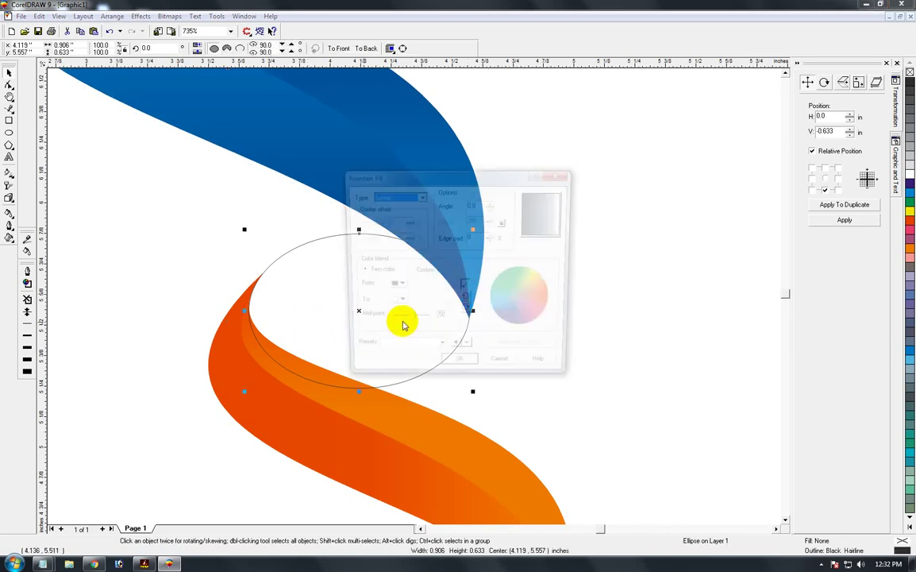
{"action": "left_click", "coordinate": [408, 272]}
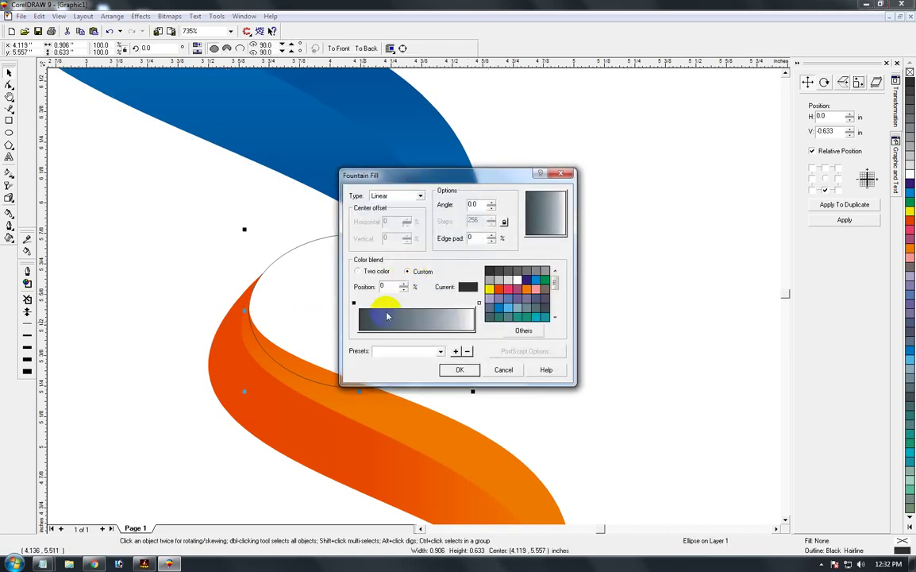
{"action": "double_click", "coordinate": [454, 302]}
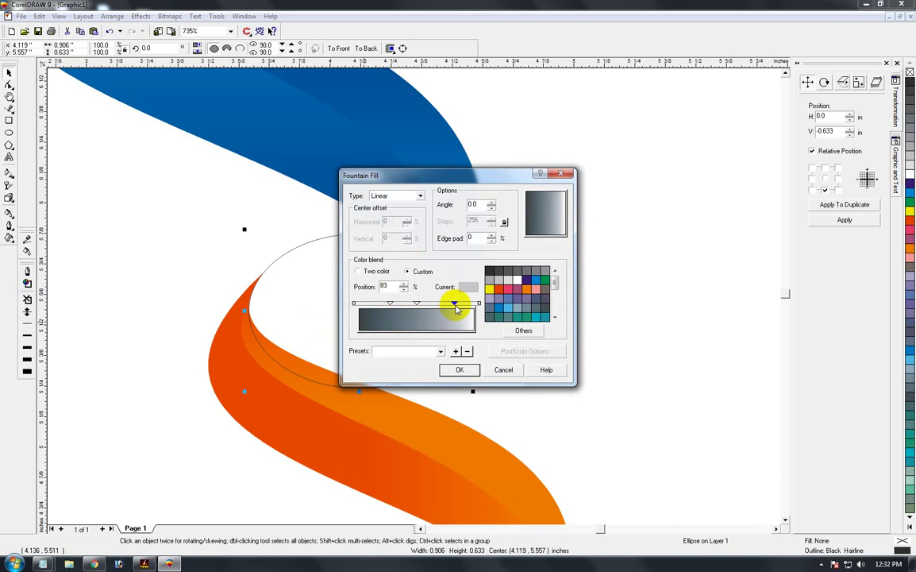
{"action": "left_click", "coordinate": [354, 303]}
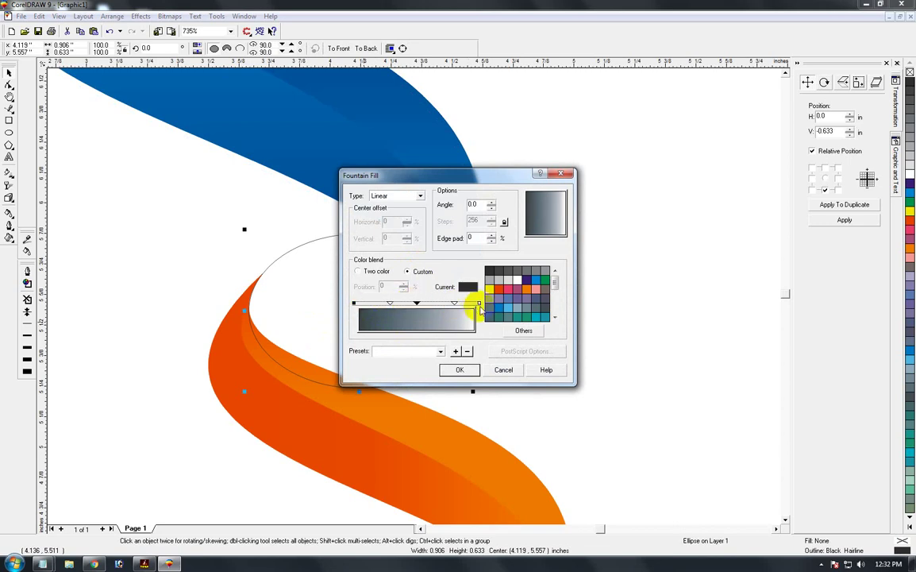
{"action": "left_click", "coordinate": [516, 280]}
{"action": "left_click", "coordinate": [390, 303]}
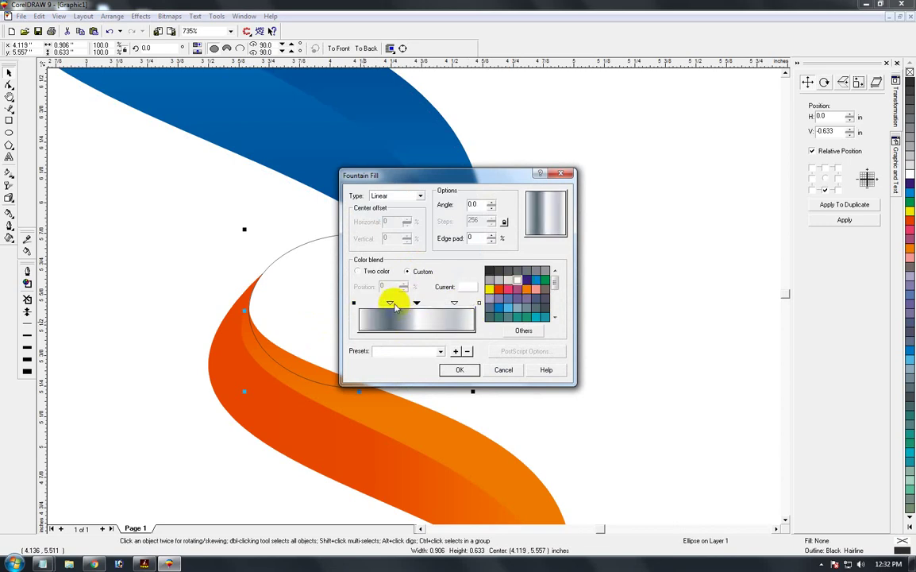
{"action": "left_click", "coordinate": [489, 270]}
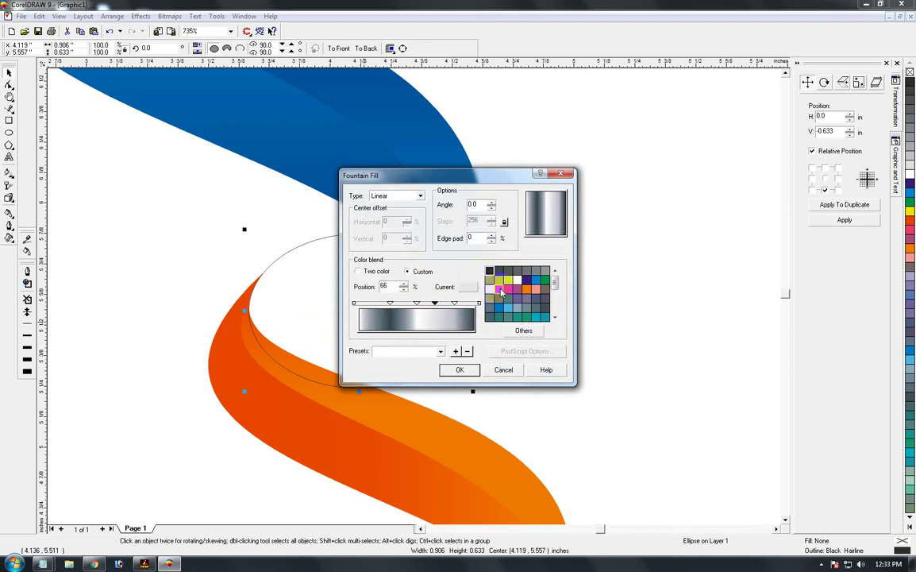
{"action": "left_click", "coordinate": [489, 281]}
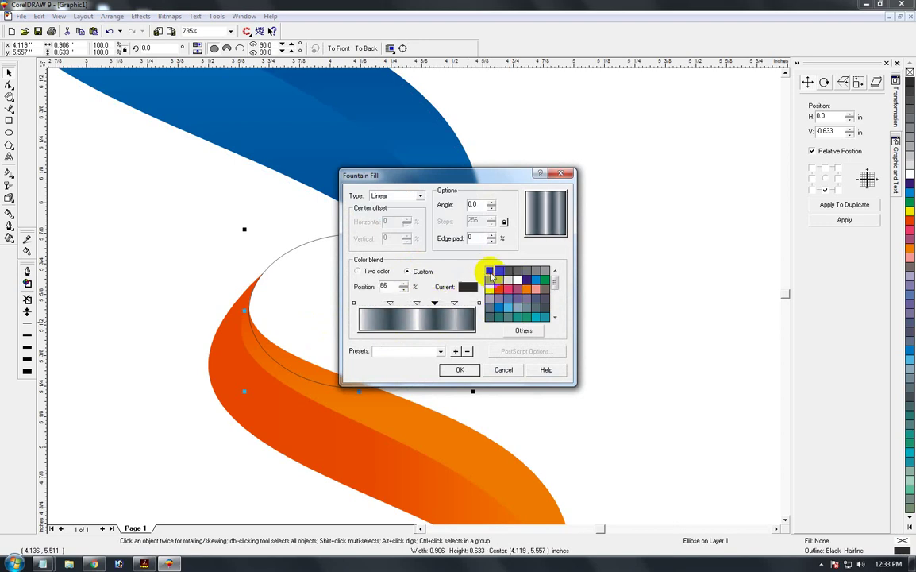
{"action": "left_click", "coordinate": [459, 369]}
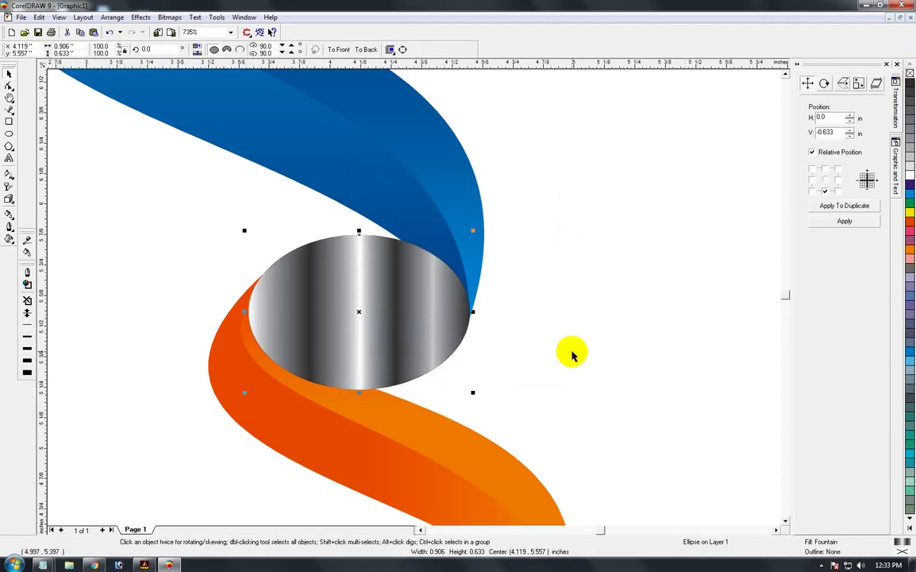
{"action": "left_click", "coordinate": [538, 345]}
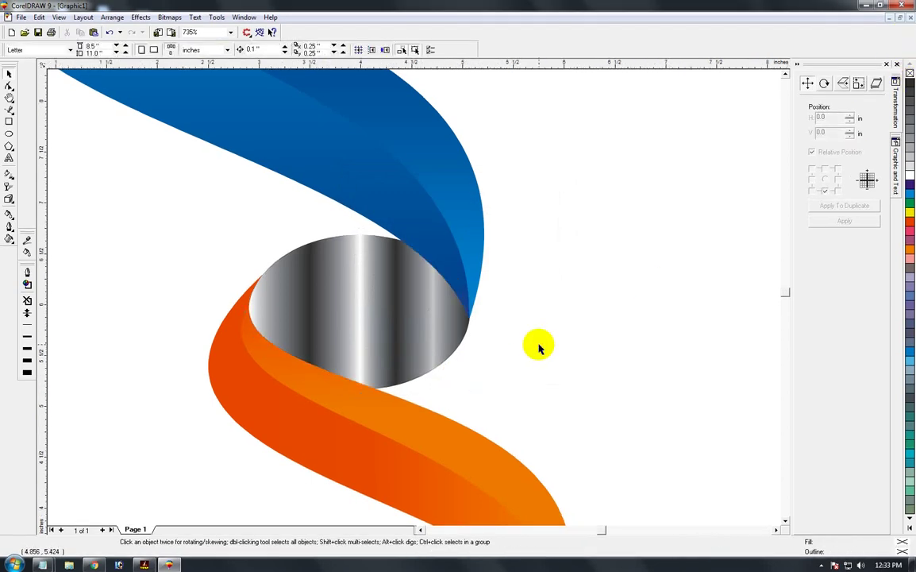
Examine the whole logo and the metallic ellipse's fit between the blue and orange swooshes.
{"action": "key", "text": "shift+F4"}
{"action": "key", "text": "F2"}
{"action": "left_click_drag", "start_coordinate": [289, 199], "coordinate": [528, 410]}
{"action": "key", "text": "F2"}
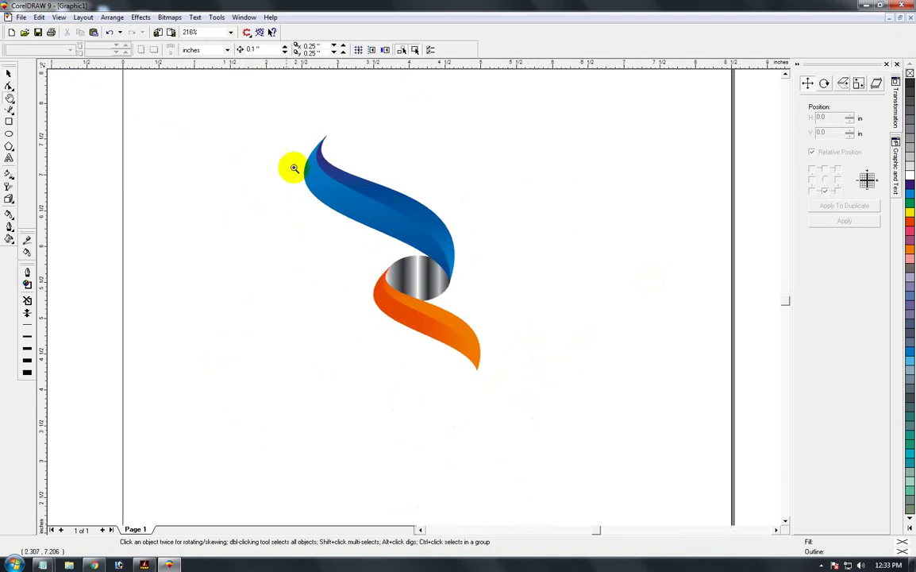
{"action": "left_click_drag", "start_coordinate": [260, 124], "coordinate": [548, 409]}
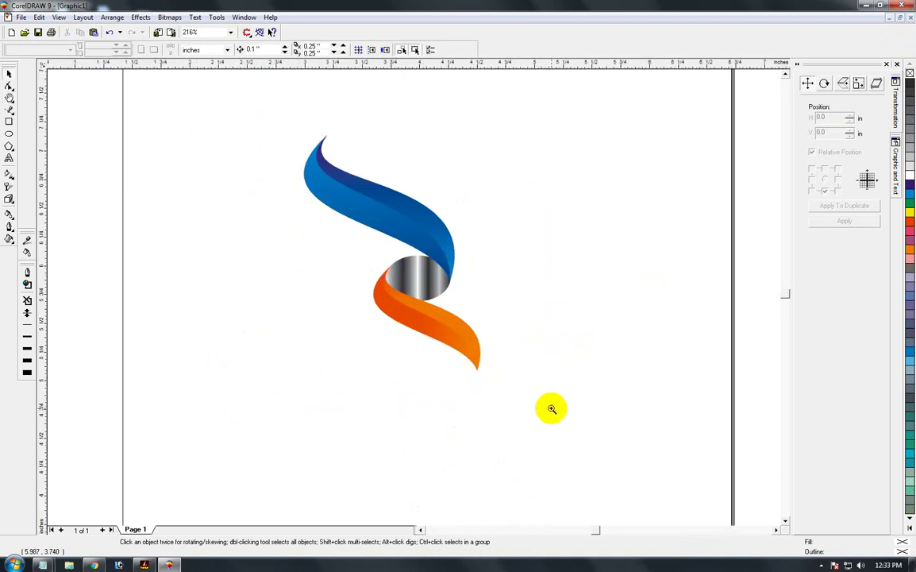
{"action": "key", "text": "F2"}
{"action": "left_click_drag", "start_coordinate": [333, 238], "coordinate": [546, 398]}
{"action": "key", "text": "F2"}
{"action": "left_click", "coordinate": [9, 74]}
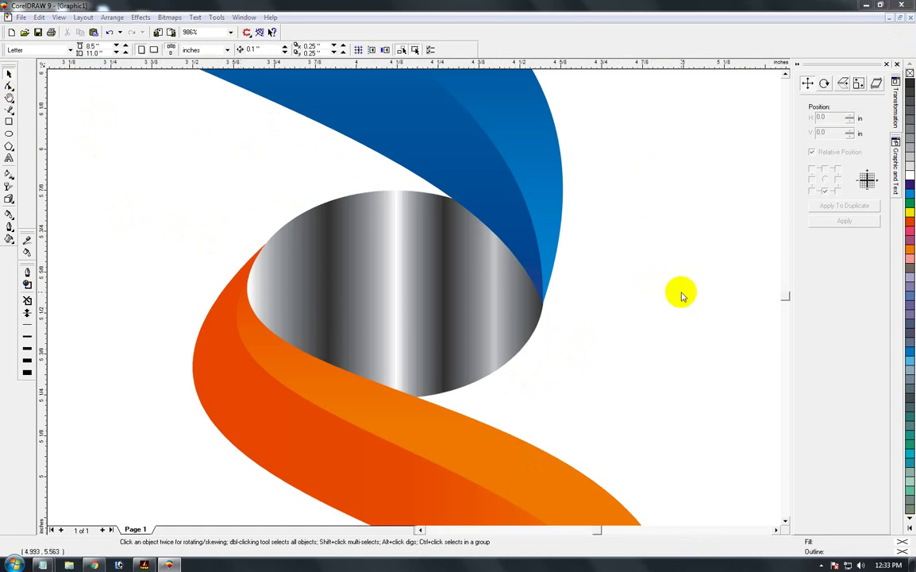
Import the file Youtube thumnails.2.cdr from the Desktop into the drawing.
{"action": "key", "text": "ctrl+i"}
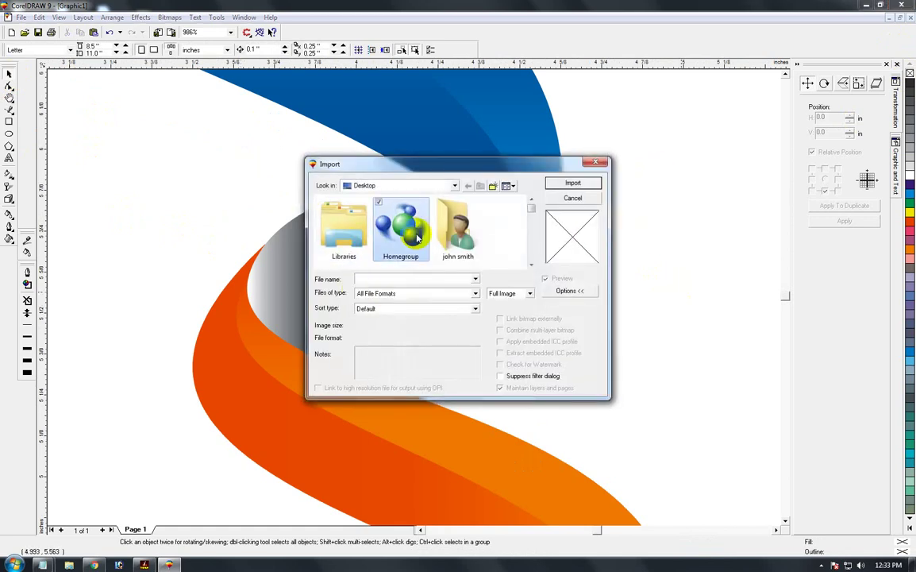
{"action": "scroll", "coordinate": [401, 234], "scroll_direction": "down", "scroll_amount": 2}
{"action": "left_click", "coordinate": [414, 232]}
{"action": "key", "text": "Down"}
{"action": "key", "text": "Down"}
{"action": "key", "text": "Down"}
{"action": "key", "text": "Down"}
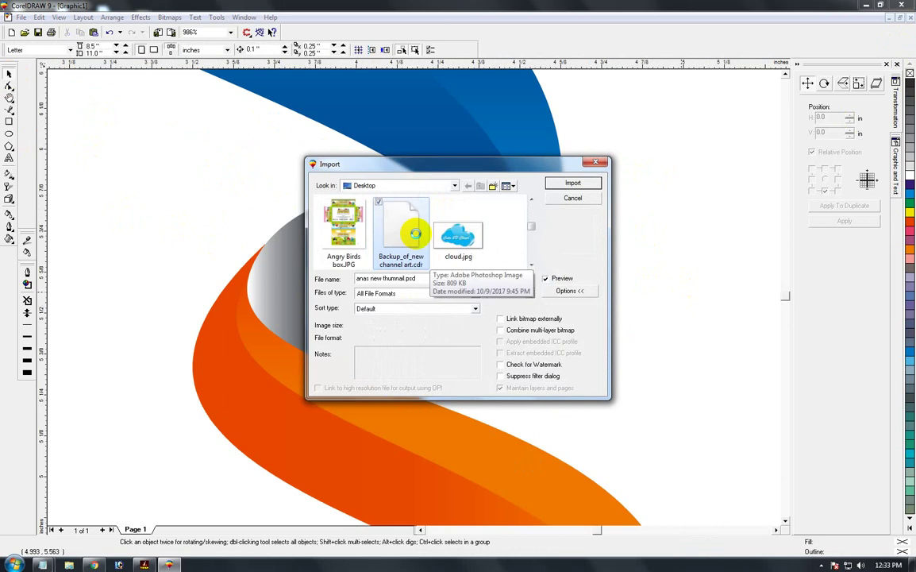
{"action": "key", "text": "Up"}
{"action": "key", "text": "Right"}
{"action": "key", "text": "Left"}
{"action": "key", "text": "Left"}
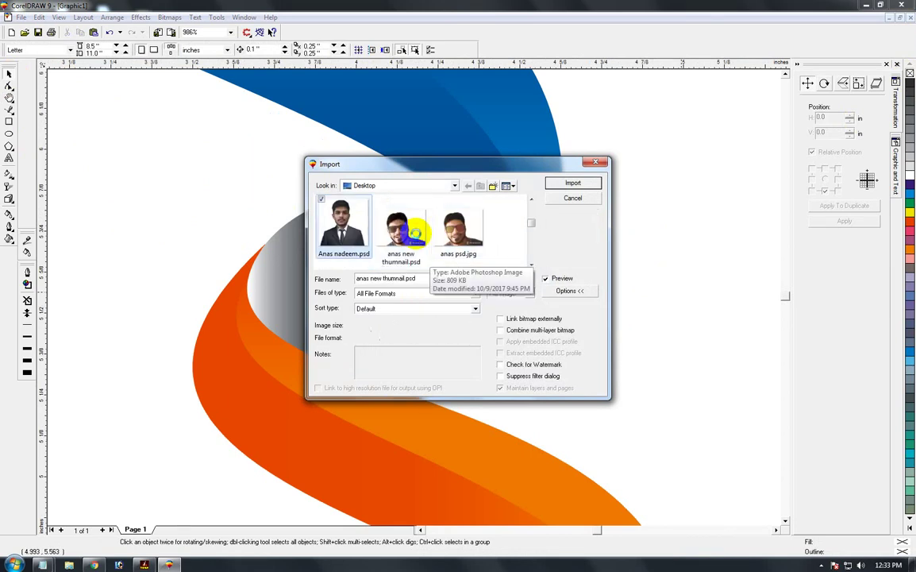
{"action": "key", "text": "Down"}
{"action": "scroll", "coordinate": [414, 233], "scroll_direction": "down", "scroll_amount": 8}
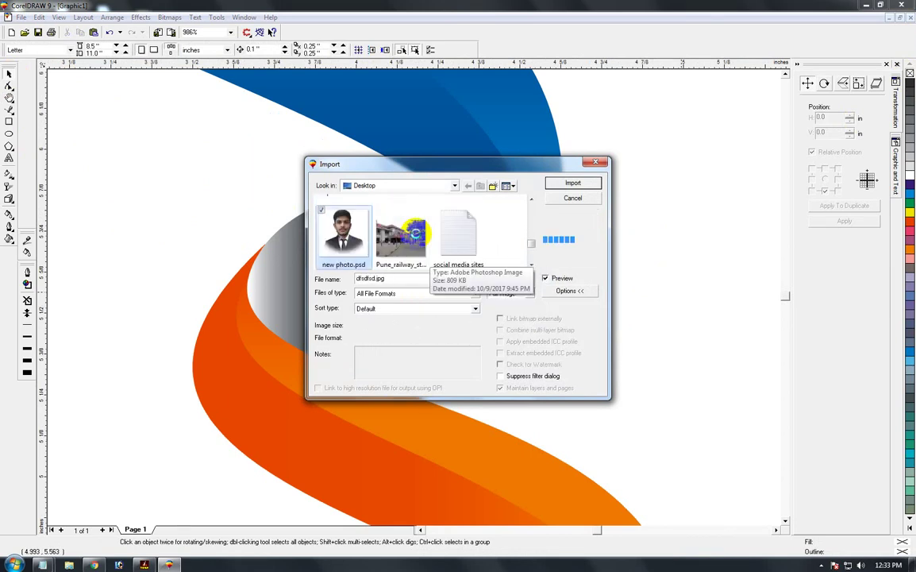
{"action": "scroll", "coordinate": [417, 239], "scroll_direction": "down", "scroll_amount": 3}
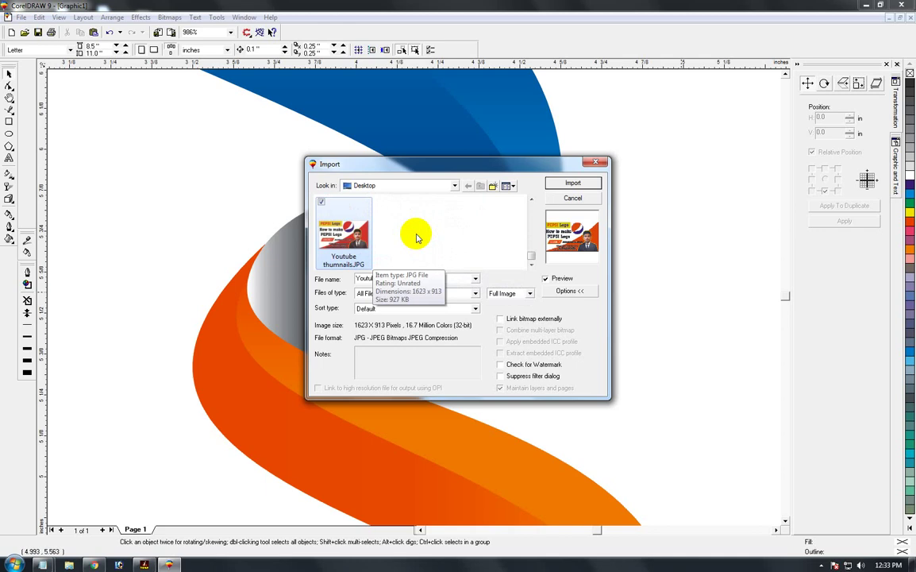
{"action": "key", "text": "Right"}
{"action": "key", "text": "Right"}
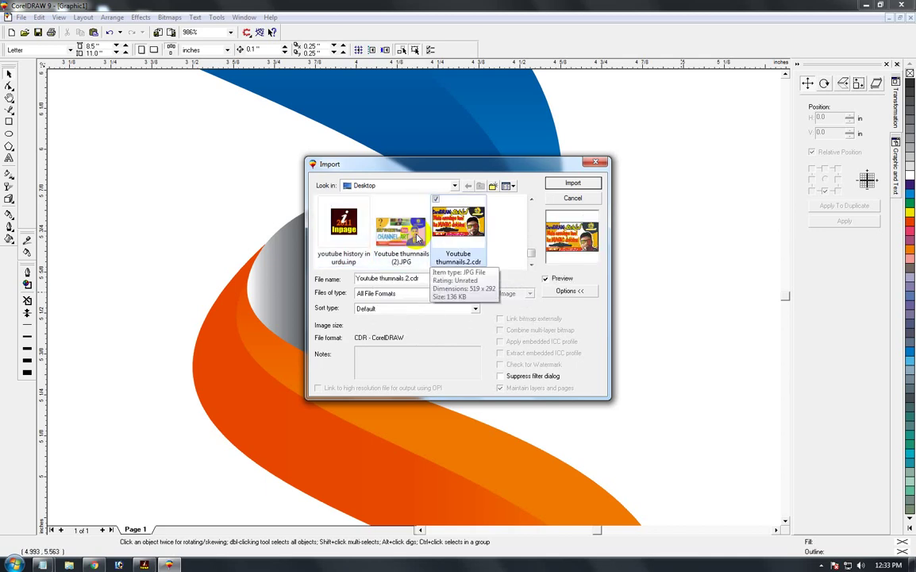
{"action": "key", "text": "Return"}
{"action": "key", "text": "Return"}
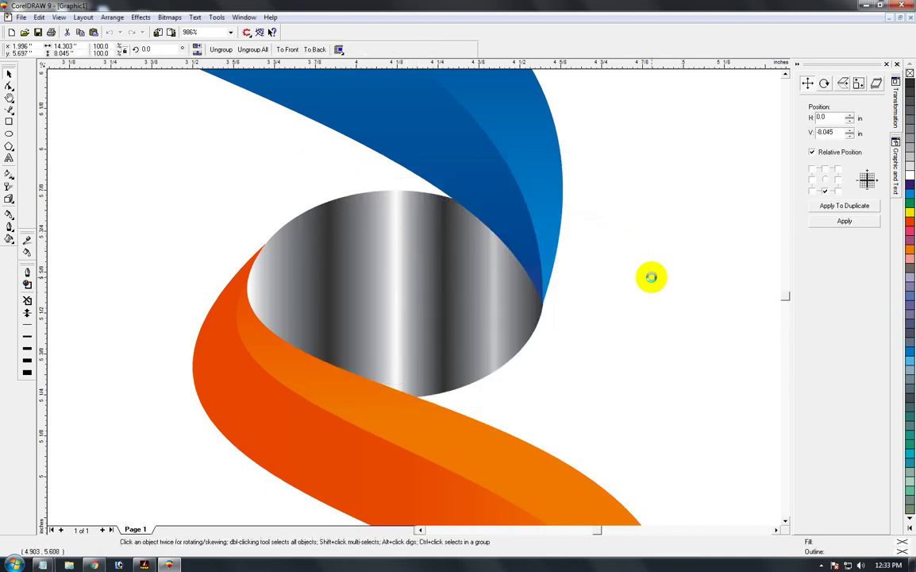
Place the imported thumbnail in the drawing and move it onto the empty area beside the page, clear of the logo.
{"action": "left_click", "coordinate": [652, 277]}
{"action": "key", "text": "F3"}
{"action": "key", "text": "F3"}
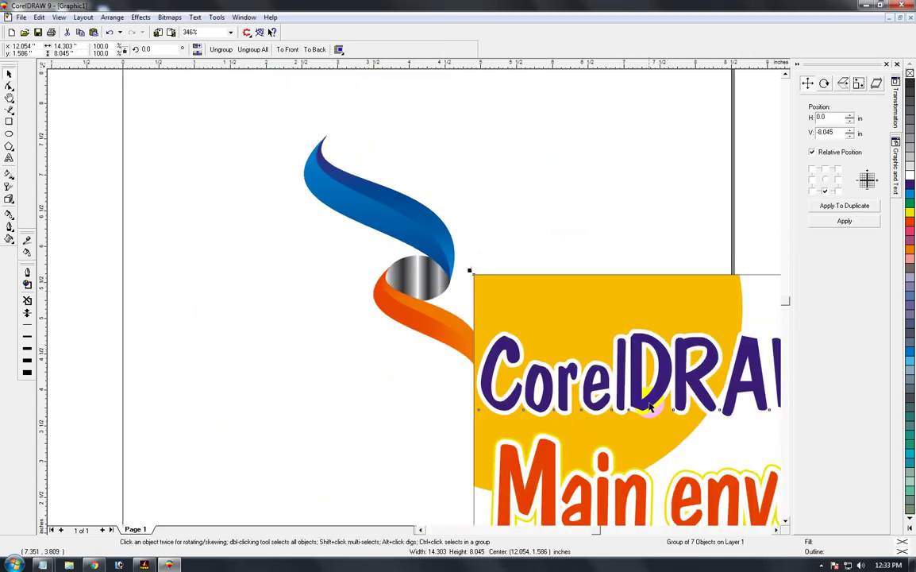
{"action": "scroll", "coordinate": [611, 427], "scroll_direction": "down", "scroll_amount": 1}
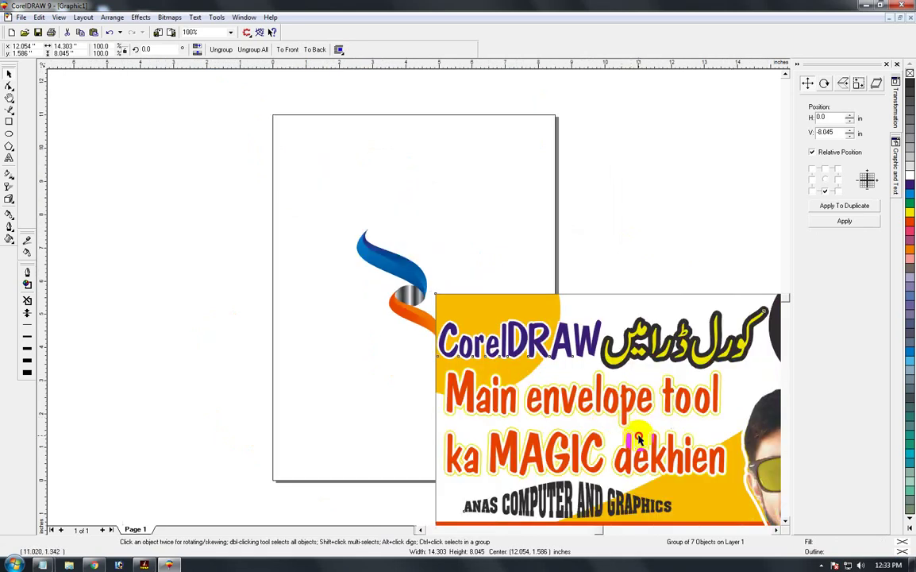
{"action": "left_click_drag", "start_coordinate": [639, 438], "coordinate": [219, 348]}
{"action": "scroll", "coordinate": [401, 365], "scroll_direction": "down", "scroll_amount": 1}
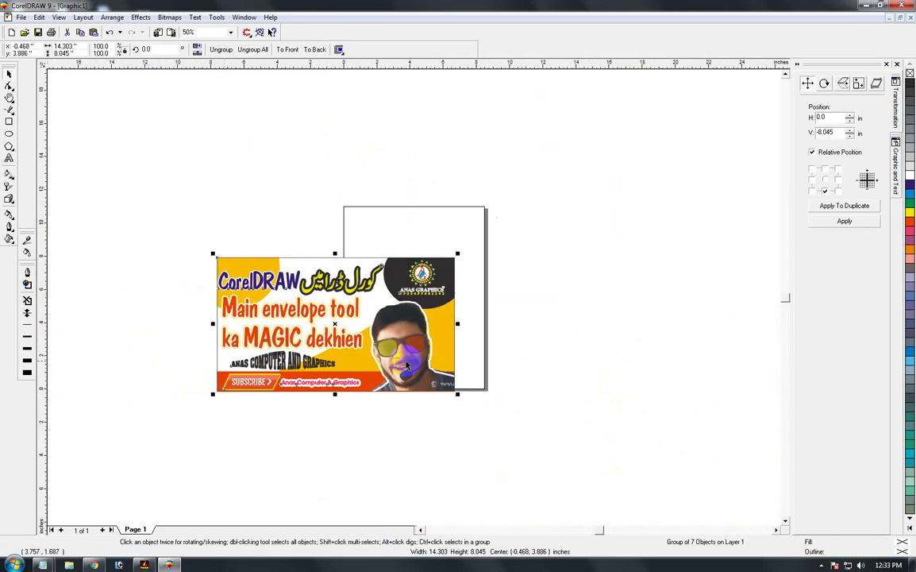
{"action": "left_click_drag", "start_coordinate": [347, 364], "coordinate": [237, 264]}
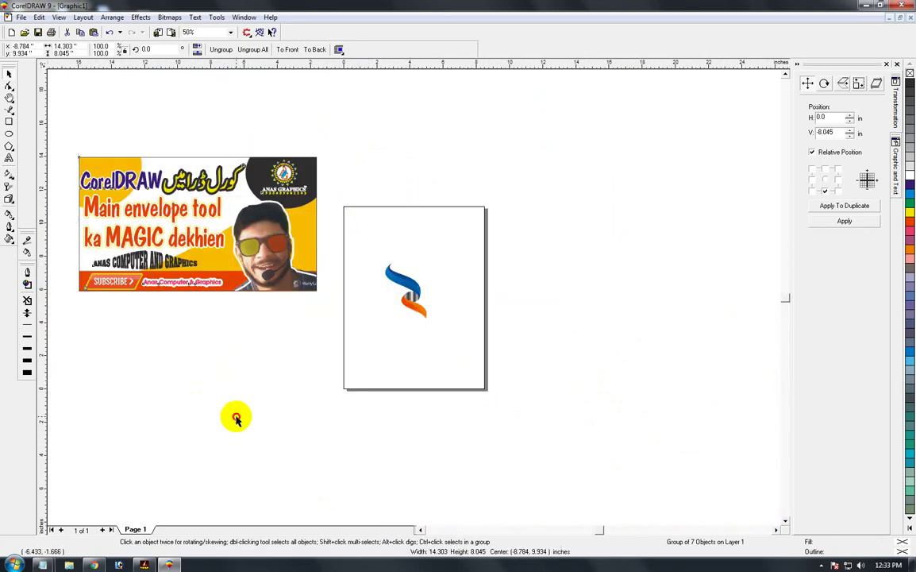
Ungroup the imported thumbnail into its separate objects.
{"action": "left_click", "coordinate": [237, 420]}
{"action": "key", "text": "F2"}
{"action": "left_click_drag", "start_coordinate": [348, 334], "coordinate": [62, 174]}
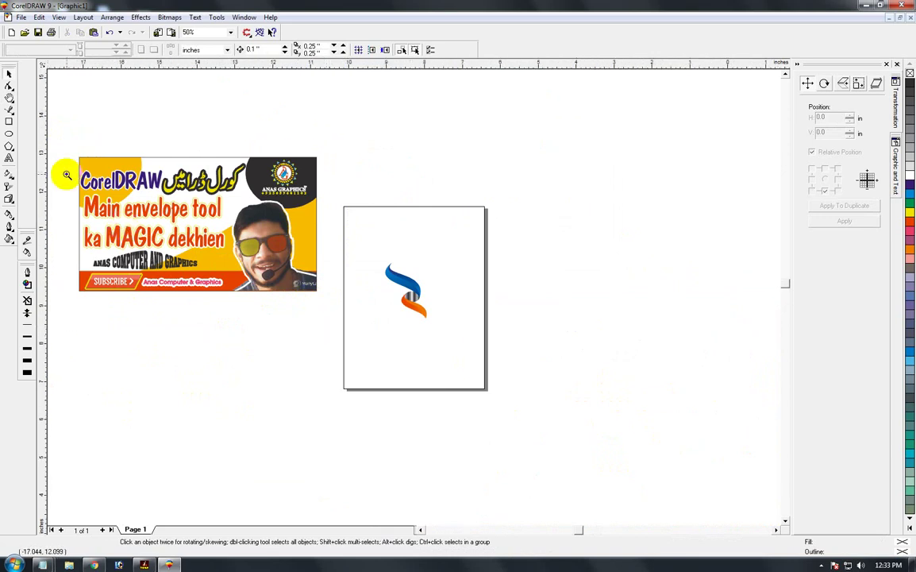
{"action": "left_click", "coordinate": [9, 73]}
{"action": "scroll", "coordinate": [386, 264], "scroll_direction": "down", "scroll_amount": 1}
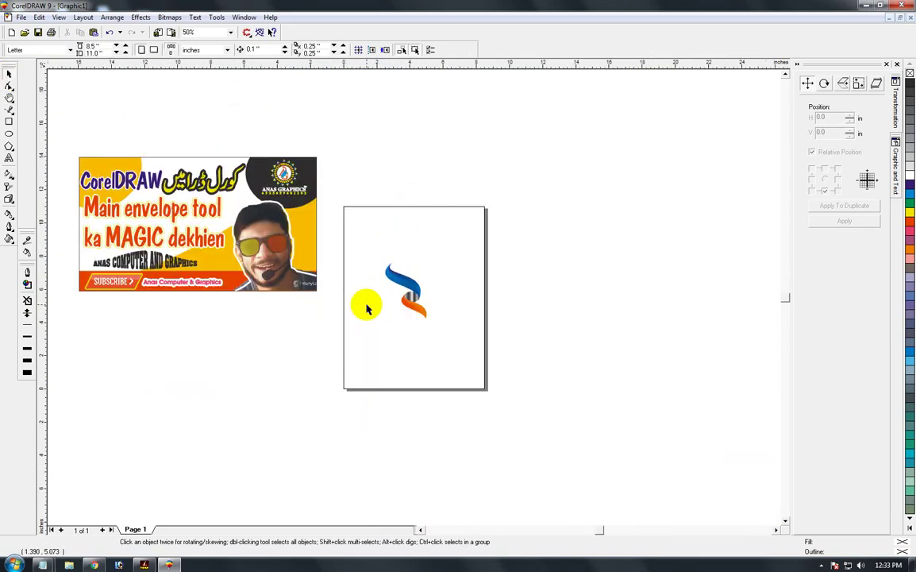
{"action": "left_click", "coordinate": [286, 247]}
{"action": "left_click", "coordinate": [224, 53]}
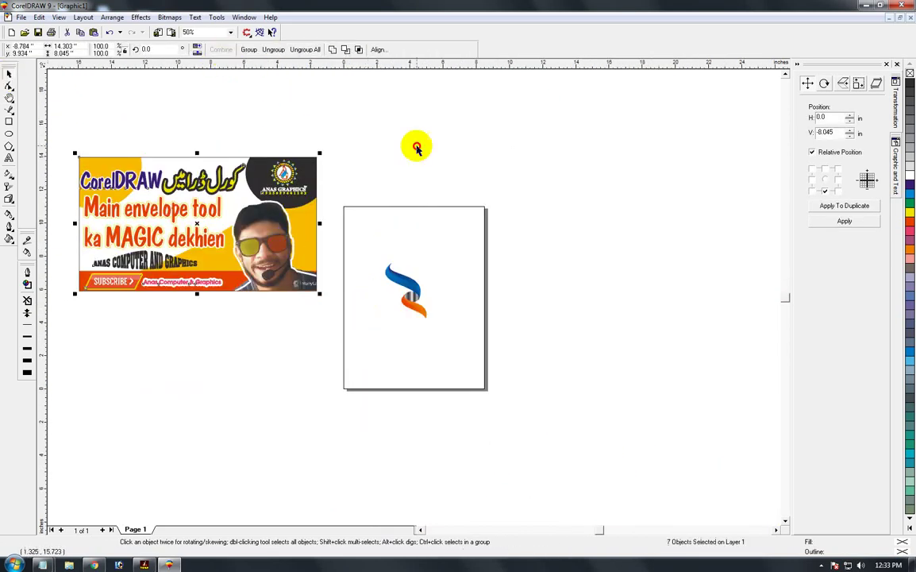
{"action": "left_click", "coordinate": [416, 148]}
{"action": "left_click", "coordinate": [286, 166]}
{"action": "left_click", "coordinate": [394, 171]}
{"action": "left_click", "coordinate": [289, 178]}
{"action": "left_click", "coordinate": [358, 174]}
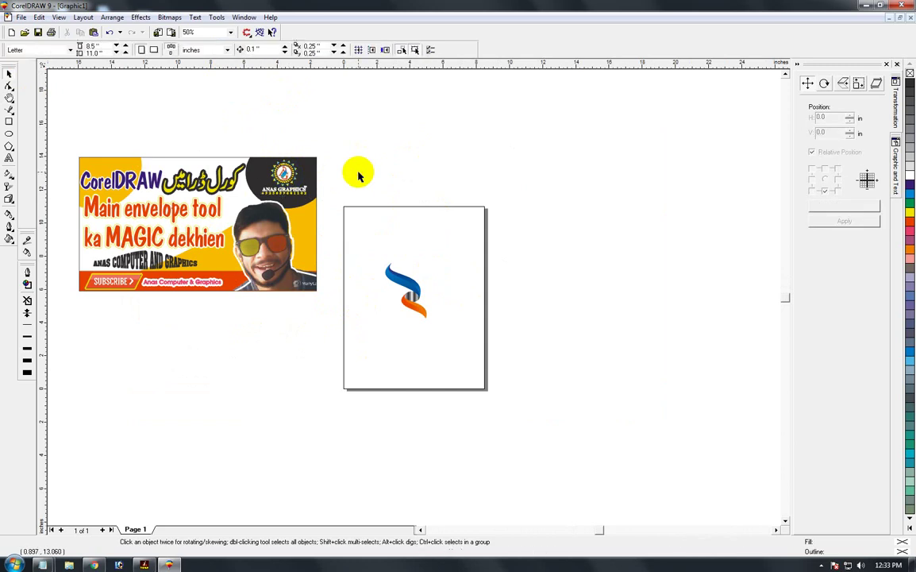
Extract the PowerClip contents of the thumbnail's background rectangle, then move them away from the thumbnail and ungroup them all.
{"action": "left_click", "coordinate": [259, 273]}
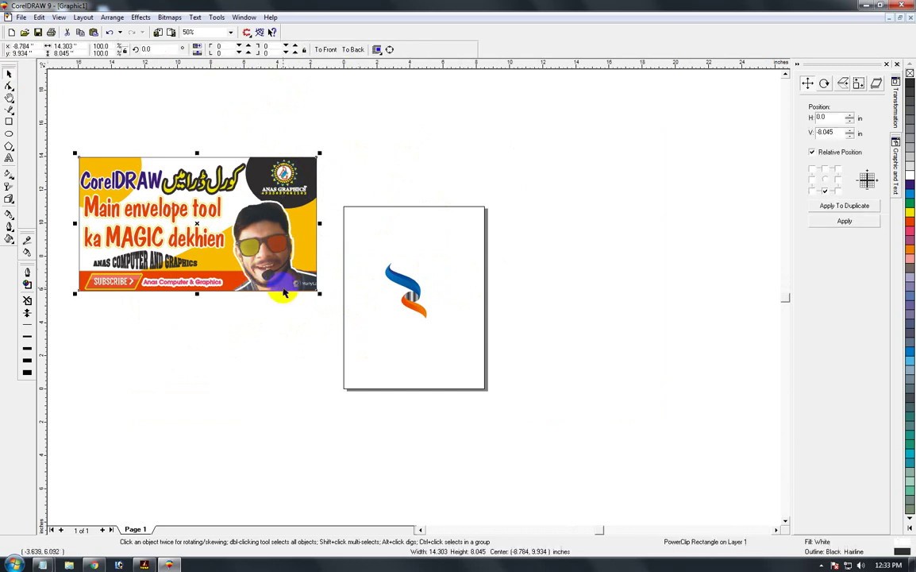
{"action": "key", "text": "alt+c"}
{"action": "key", "text": "w"}
{"action": "key", "text": "x"}
{"action": "left_click_drag", "start_coordinate": [289, 291], "coordinate": [624, 254]}
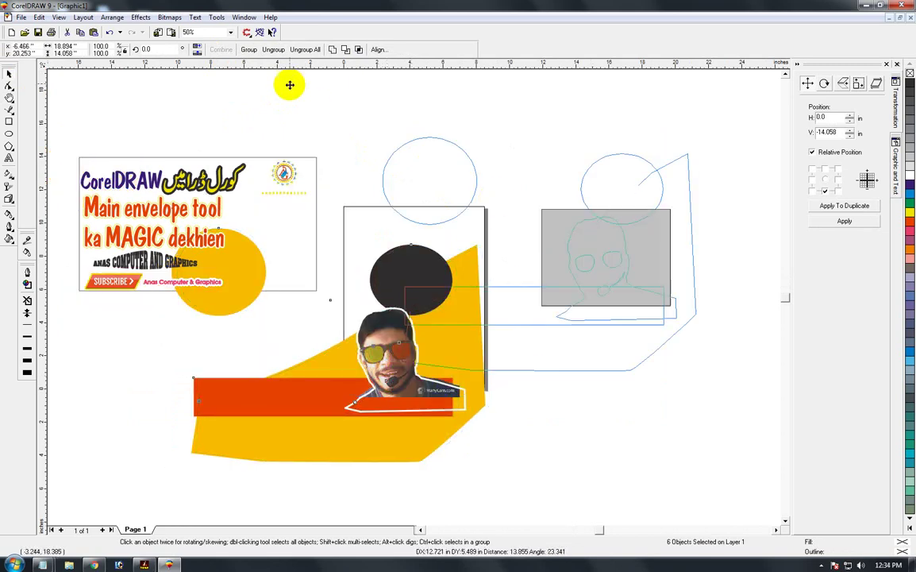
{"action": "left_click", "coordinate": [308, 52]}
{"action": "left_click", "coordinate": [474, 254]}
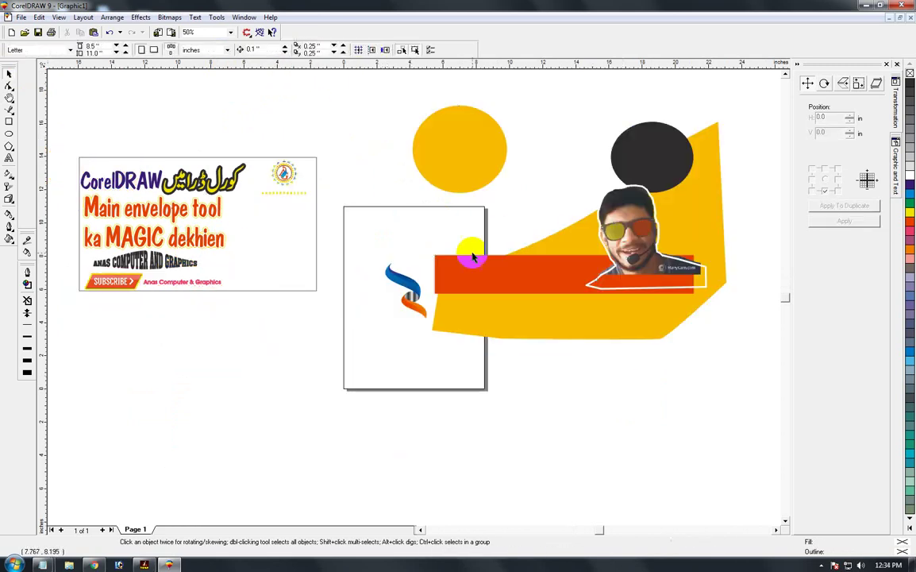
Delete the red bar, yellow shapes, dark ellipse and remaining thumbnail frame and text, keeping only the portrait pieces.
{"action": "left_click", "coordinate": [476, 260]}
{"action": "key", "text": "Delete"}
{"action": "left_click", "coordinate": [502, 253]}
{"action": "key", "text": "Delete"}
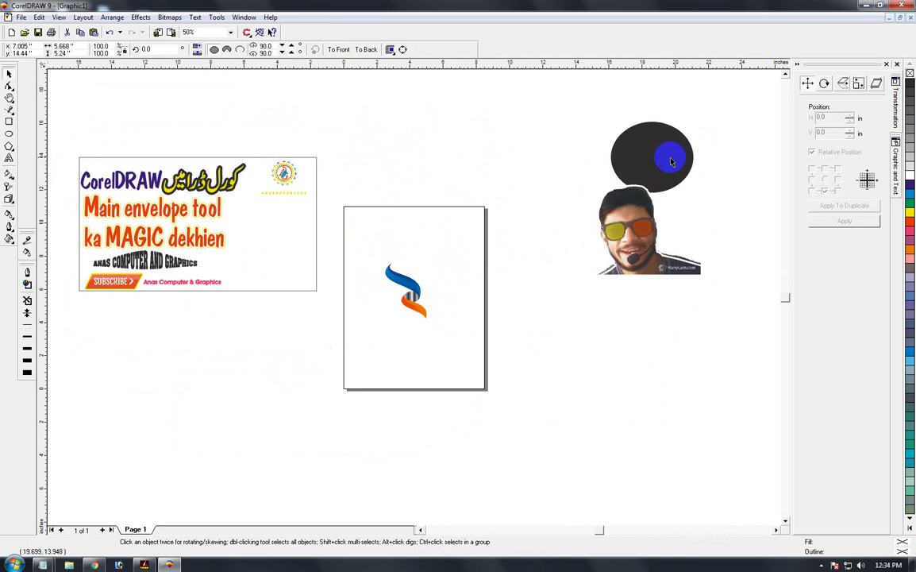
{"action": "left_click", "coordinate": [673, 157]}
{"action": "key", "text": "Delete"}
{"action": "left_click", "coordinate": [115, 242]}
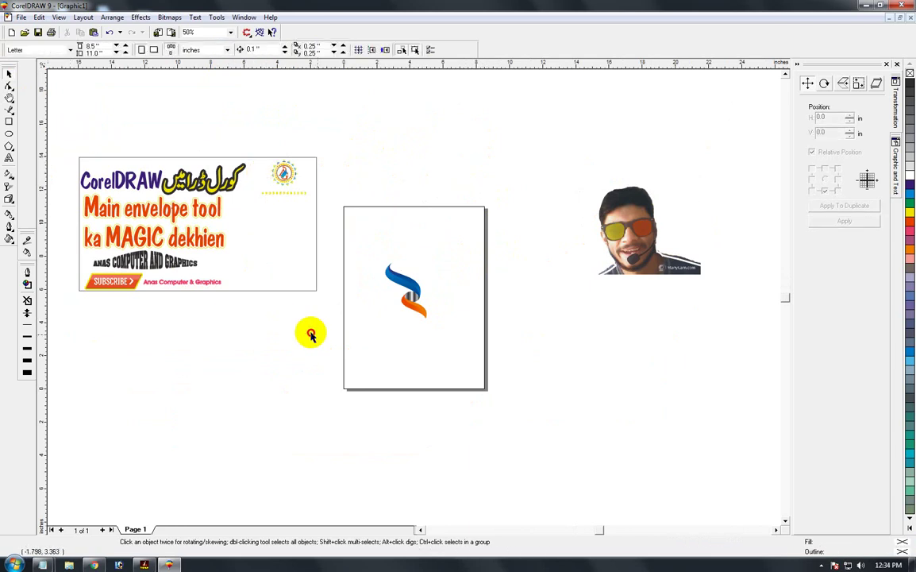
{"action": "key", "text": "Delete"}
Group the portrait photo with its outline and glasses shapes, and move the group next to the logo.
{"action": "left_click_drag", "start_coordinate": [588, 154], "coordinate": [715, 310]}
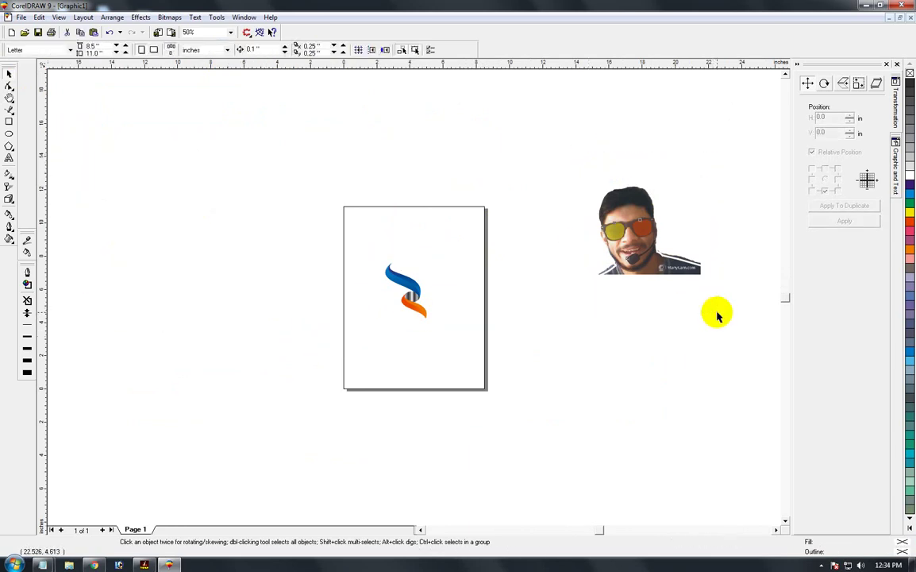
{"action": "left_click_drag", "start_coordinate": [537, 141], "coordinate": [755, 331]}
{"action": "key", "text": "ctrl+g"}
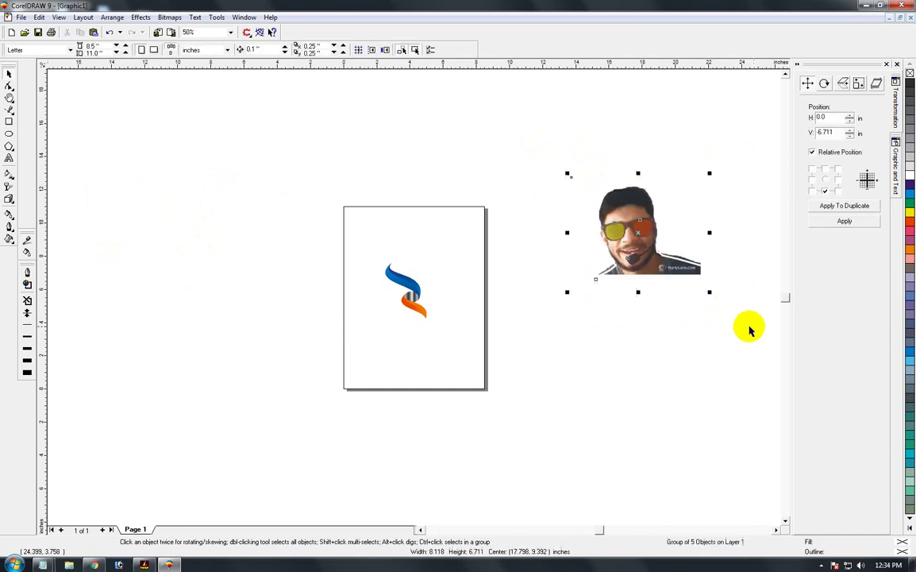
{"action": "left_click_drag", "start_coordinate": [637, 236], "coordinate": [495, 307]}
Scale the portrait group down proportionally to about 2.9 by 2.39 inches.
{"action": "left_click_drag", "start_coordinate": [362, 221], "coordinate": [655, 436]}
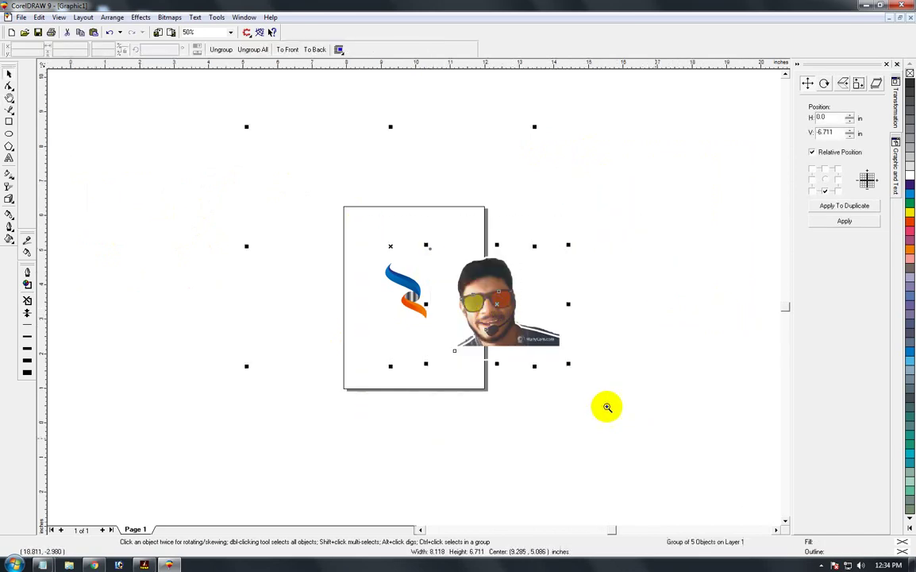
{"action": "left_click", "coordinate": [505, 431]}
{"action": "left_click", "coordinate": [436, 305]}
{"action": "left_click_drag", "start_coordinate": [535, 366], "coordinate": [486, 297]}
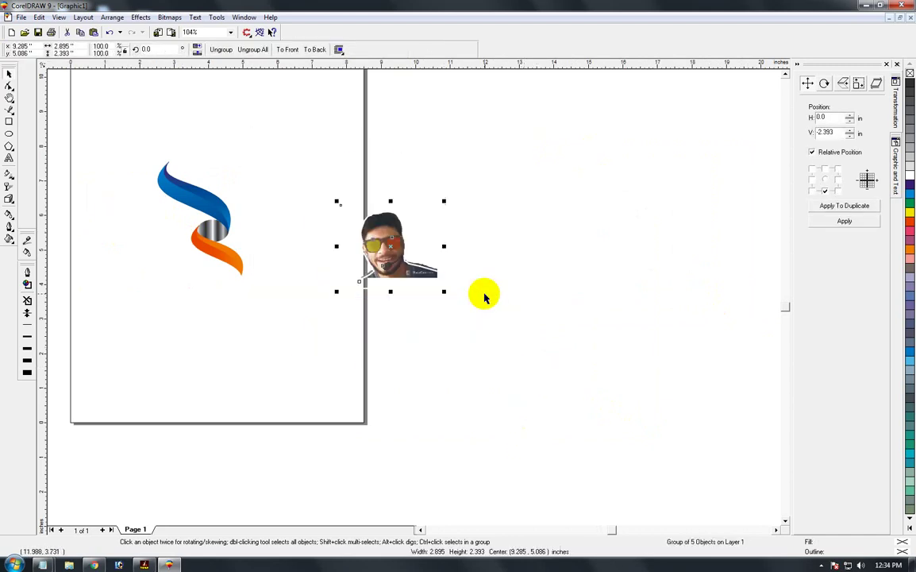
Draw an ellipse around the portrait and set its size to 2 by 2 inches.
{"action": "key", "text": "z"}
{"action": "left_click_drag", "start_coordinate": [323, 178], "coordinate": [488, 317]}
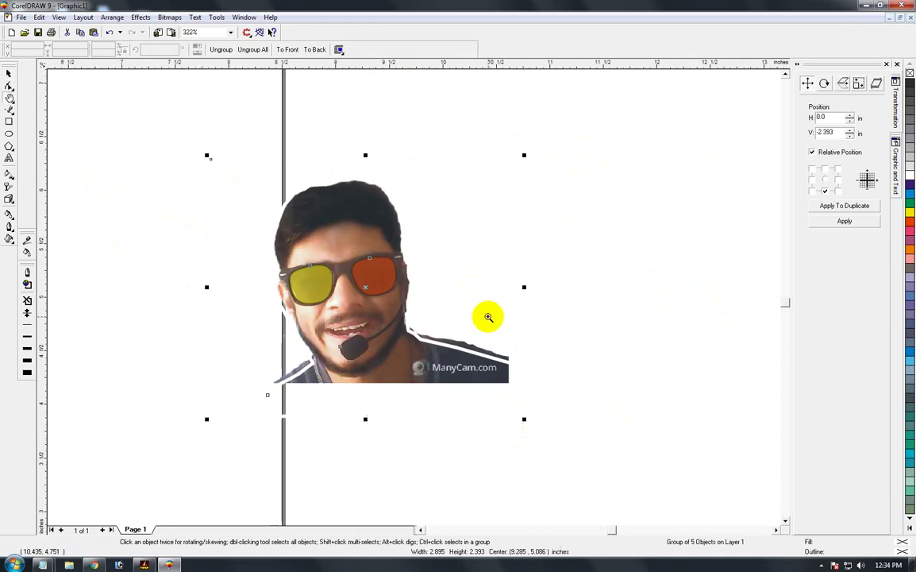
{"action": "left_click", "coordinate": [9, 133]}
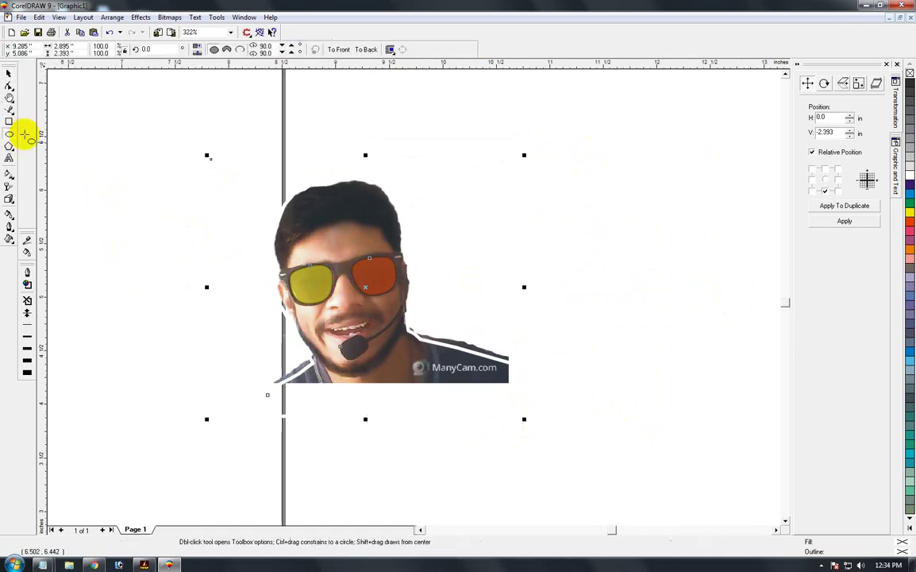
{"action": "left_click_drag", "start_coordinate": [135, 124], "coordinate": [560, 471]}
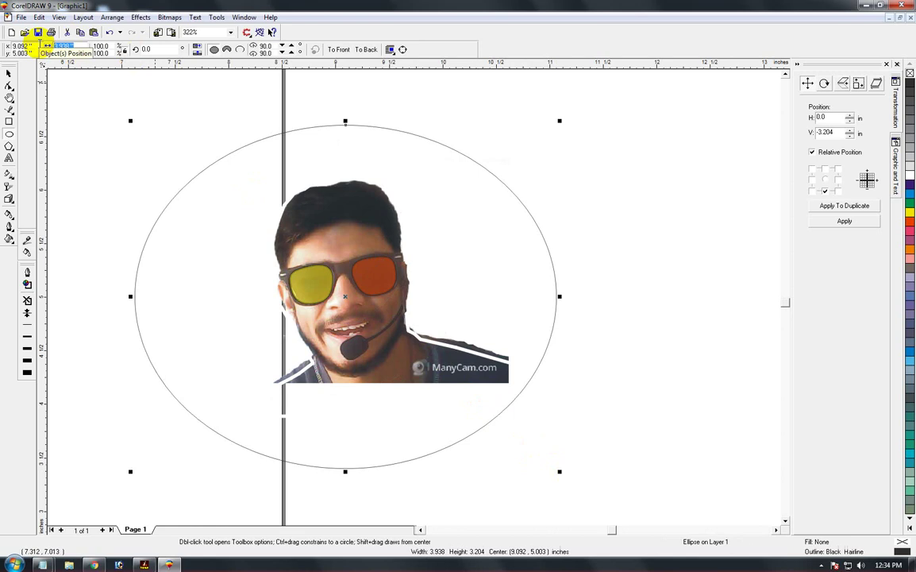
{"action": "key", "text": "Return"}
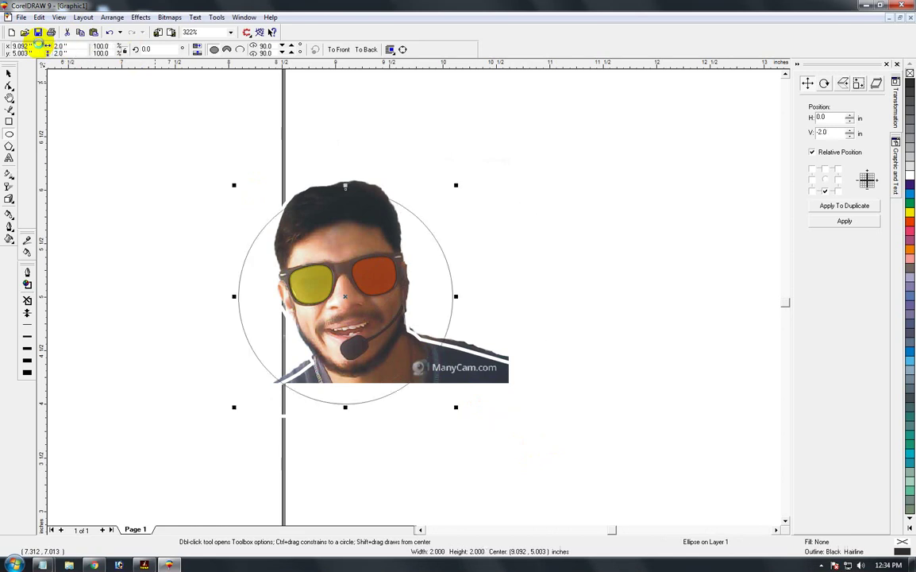
Shift the 2-inch circle slightly upward so that it encloses the portrait's head.
{"action": "left_click", "coordinate": [7, 75]}
{"action": "left_click", "coordinate": [285, 193]}
{"action": "left_click_drag", "start_coordinate": [290, 254], "coordinate": [293, 234]}
PowerClip the portrait group inside the 2-inch circle.
{"action": "left_click", "coordinate": [465, 366]}
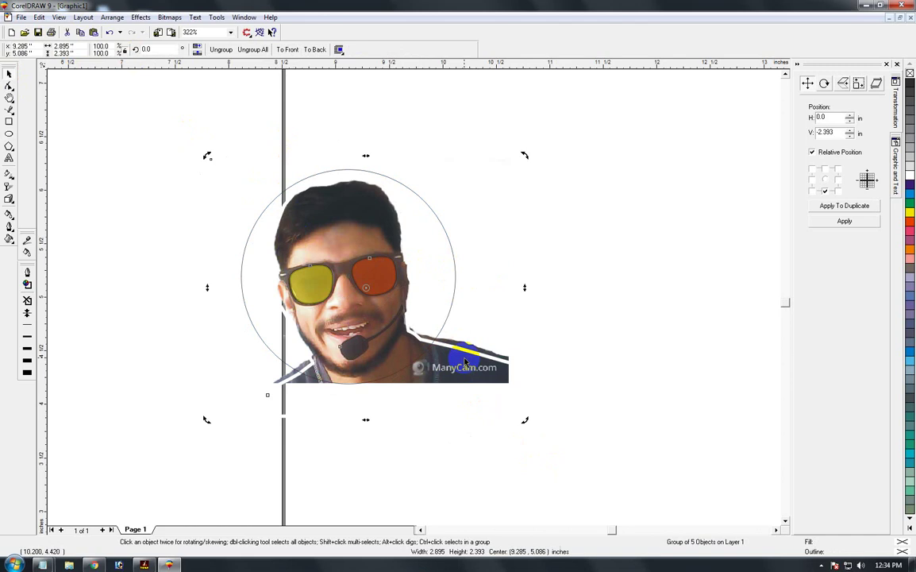
{"action": "left_click", "coordinate": [464, 358]}
{"action": "left_click", "coordinate": [528, 302]}
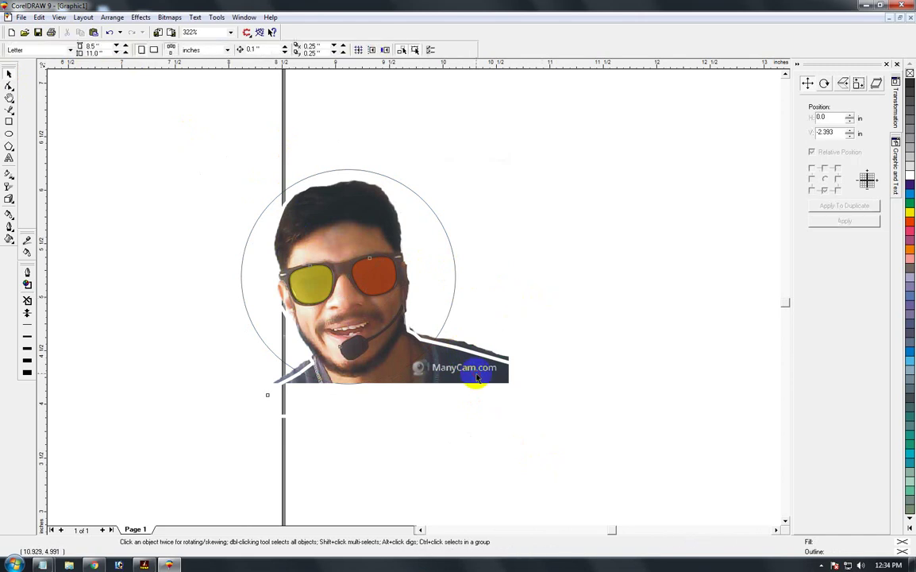
{"action": "left_click", "coordinate": [476, 378]}
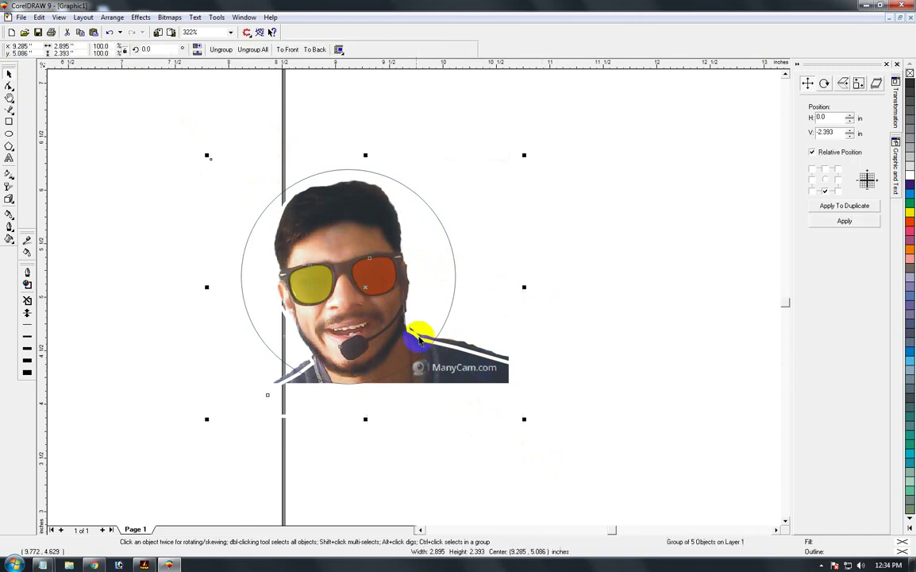
{"action": "left_click", "coordinate": [384, 323]}
{"action": "left_click", "coordinate": [523, 315]}
{"action": "left_click", "coordinate": [432, 316]}
{"action": "key", "text": "F3"}
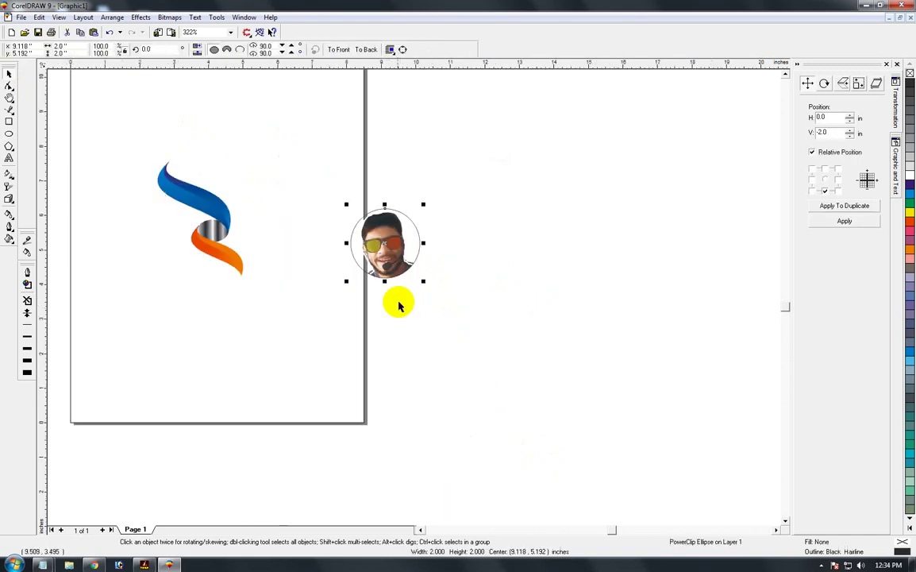
Move the clipped portrait circle onto the logo and fill its background with black.
{"action": "left_click_drag", "start_coordinate": [389, 272], "coordinate": [199, 252]}
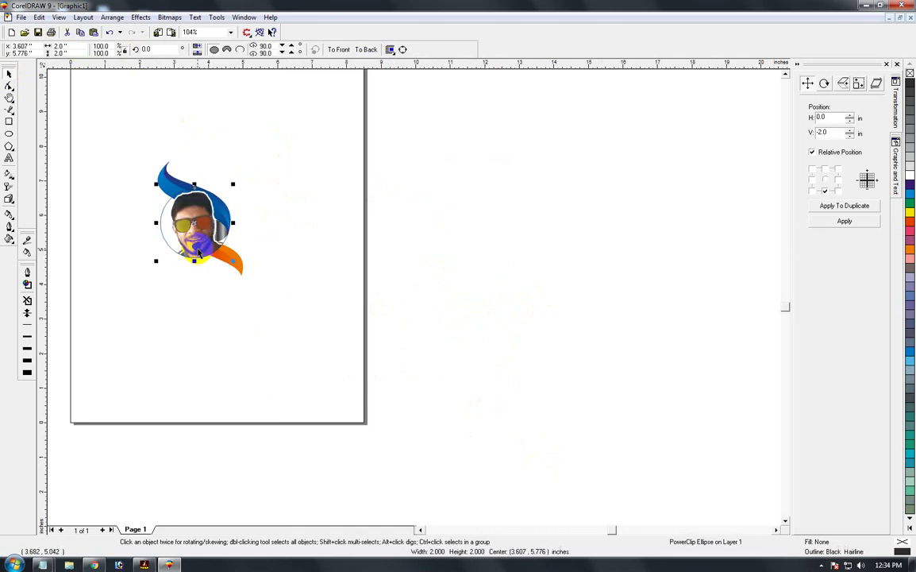
{"action": "key", "text": "F2"}
{"action": "left_click_drag", "start_coordinate": [134, 163], "coordinate": [270, 278]}
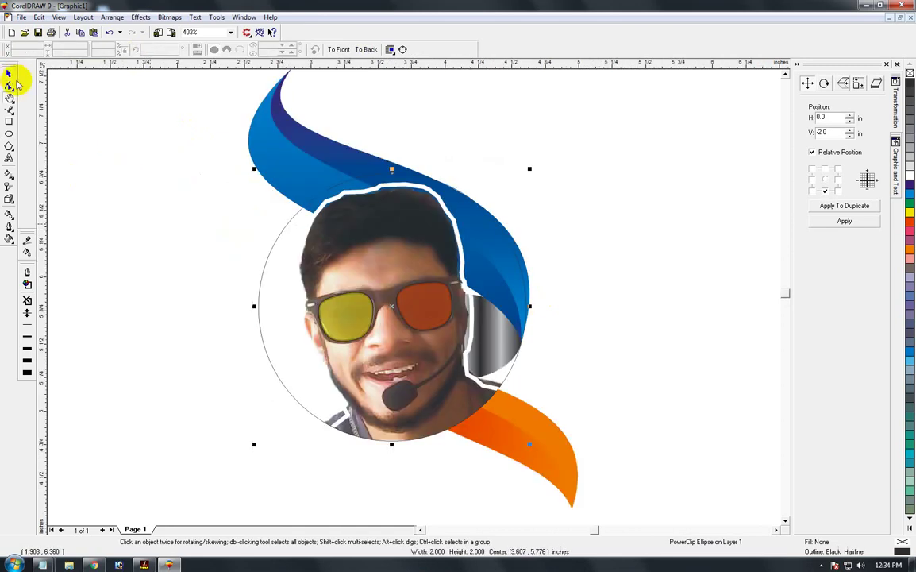
{"action": "left_click", "coordinate": [181, 244]}
{"action": "left_click", "coordinate": [357, 325]}
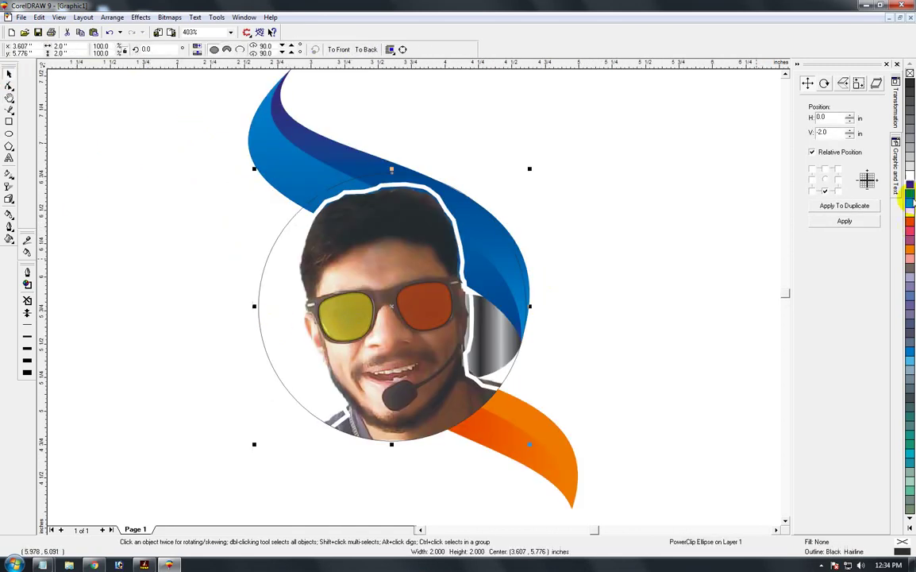
{"action": "left_click", "coordinate": [910, 84]}
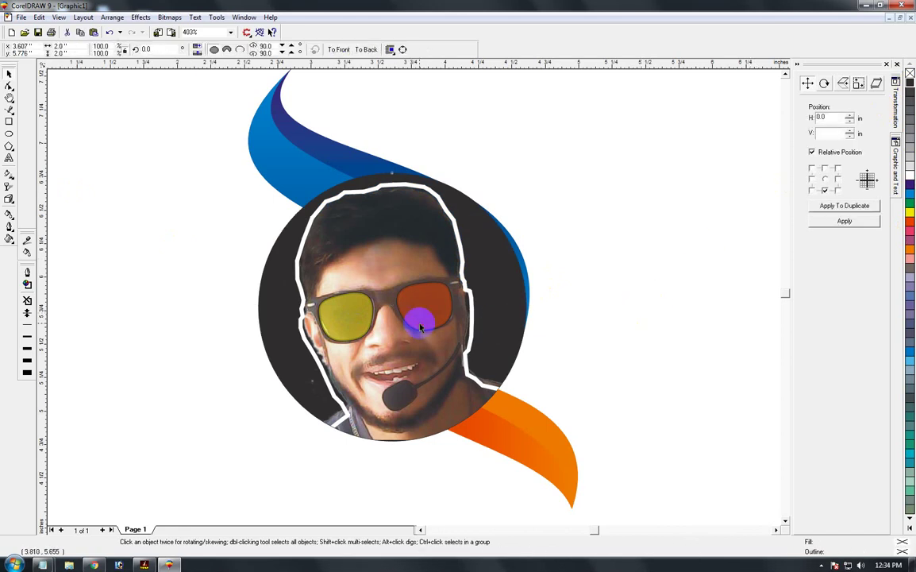
Shrink the portrait circle to about 0.526 inches and place it in the middle of the metallic ellipse.
{"action": "left_click_drag", "start_coordinate": [530, 168], "coordinate": [502, 220]}
{"action": "key", "text": "ctrl+r"}
{"action": "key", "text": "ctrl+r"}
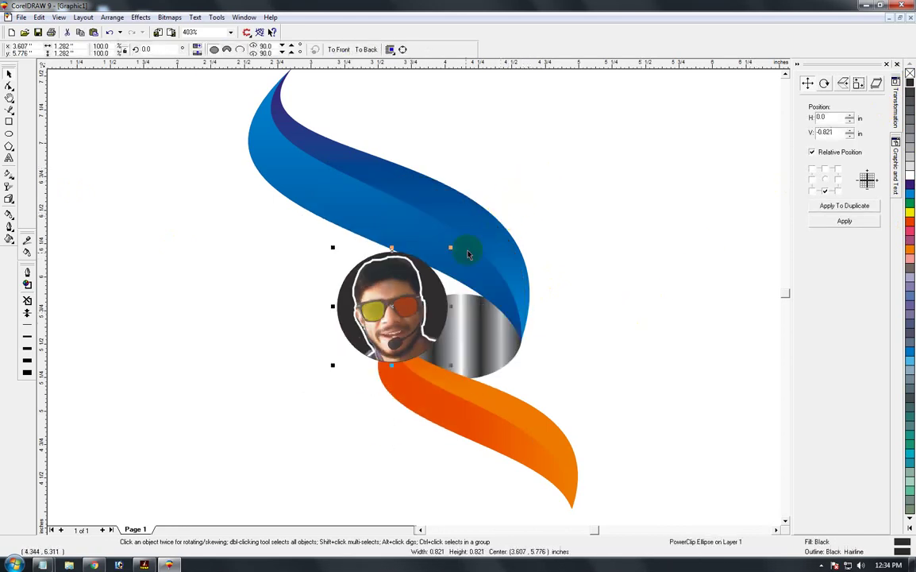
{"action": "left_click_drag", "start_coordinate": [396, 309], "coordinate": [467, 334]}
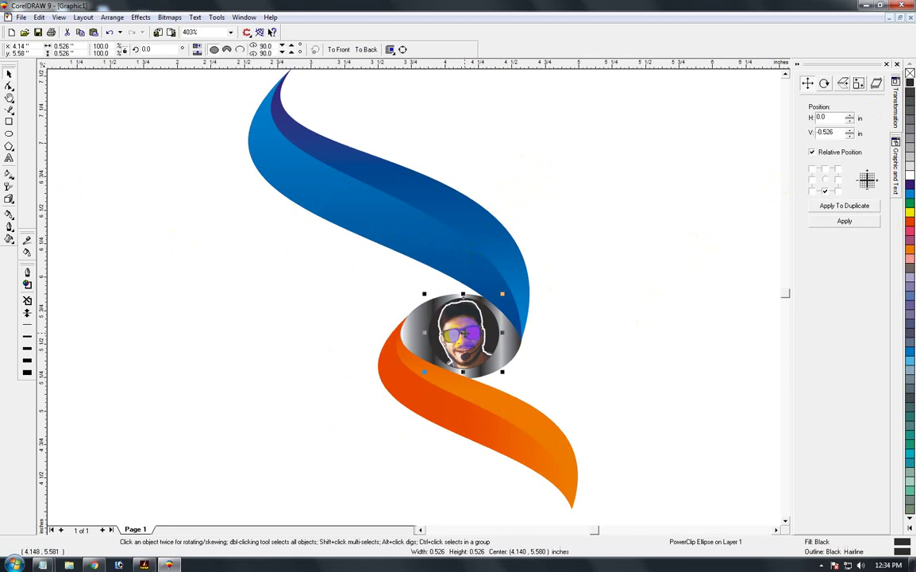
Rotate the portrait circle slightly clockwise to about 351.2 degrees so that the face stands upright.
{"action": "left_click", "coordinate": [578, 352]}
{"action": "key", "text": "F2"}
{"action": "left_click_drag", "start_coordinate": [355, 282], "coordinate": [532, 403]}
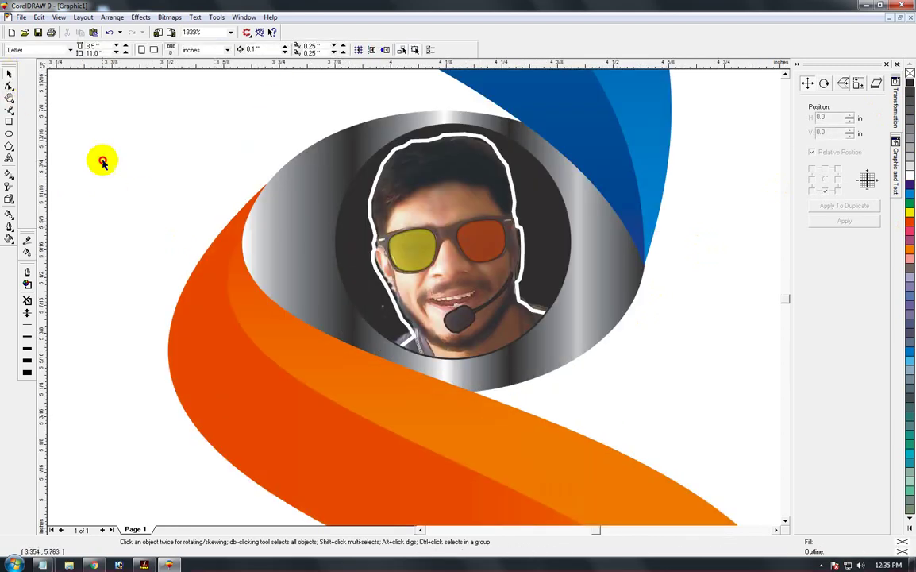
{"action": "left_click", "coordinate": [480, 232]}
{"action": "left_click", "coordinate": [458, 217]}
{"action": "left_click_drag", "start_coordinate": [573, 121], "coordinate": [581, 147]}
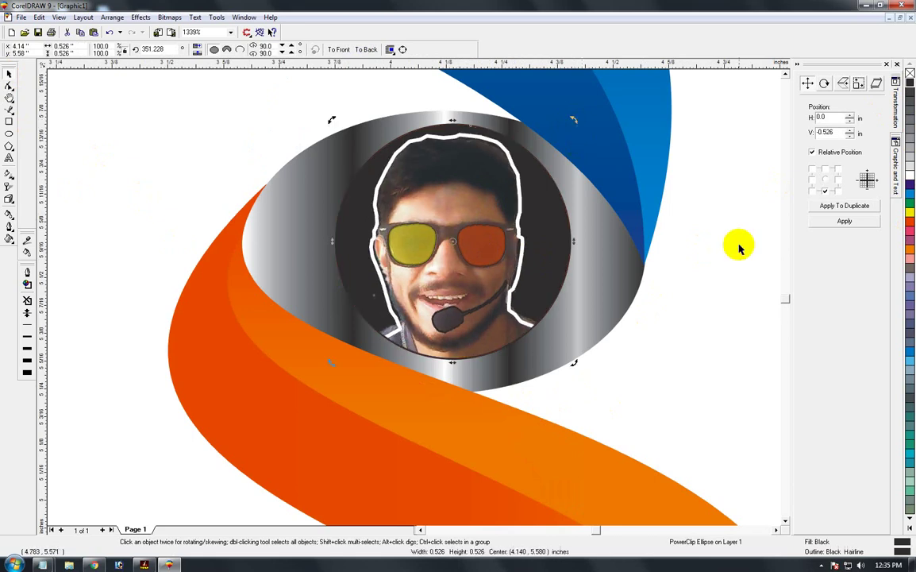
Fill the metallic ellipse with solid black and enlarge the portrait circle to about 0.575 inches.
{"action": "left_click", "coordinate": [556, 274]}
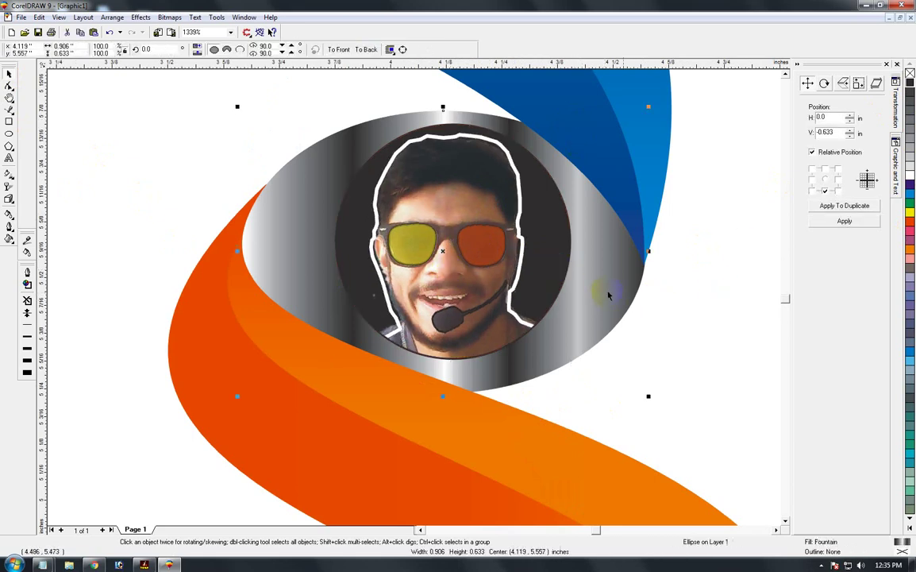
{"action": "left_click", "coordinate": [910, 84]}
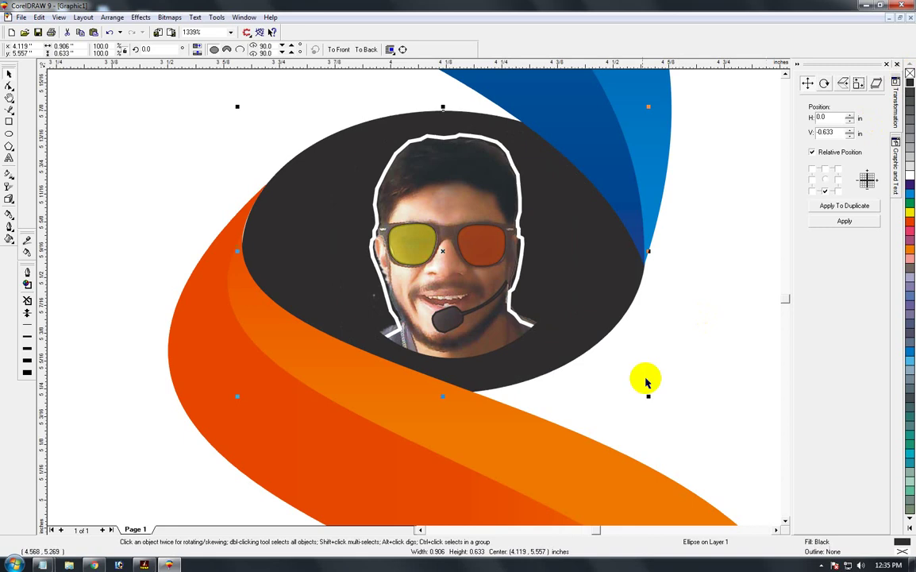
{"action": "left_click", "coordinate": [490, 296]}
{"action": "left_click", "coordinate": [524, 278]}
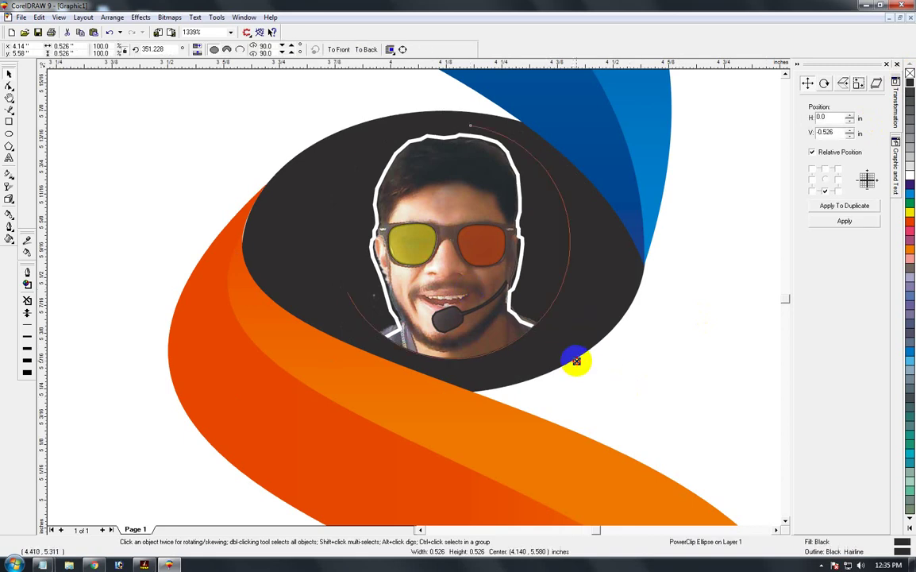
{"action": "left_click_drag", "start_coordinate": [577, 362], "coordinate": [587, 373]}
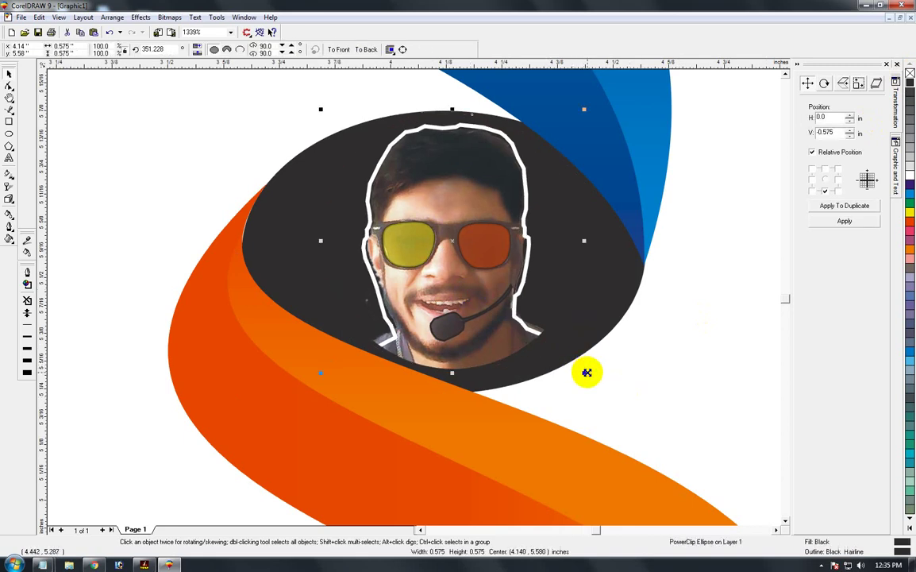
Examine the whole logo and the portrait's fit within the black ellipse between the swooshes.
{"action": "key", "text": "F3"}
{"action": "key", "text": "F3"}
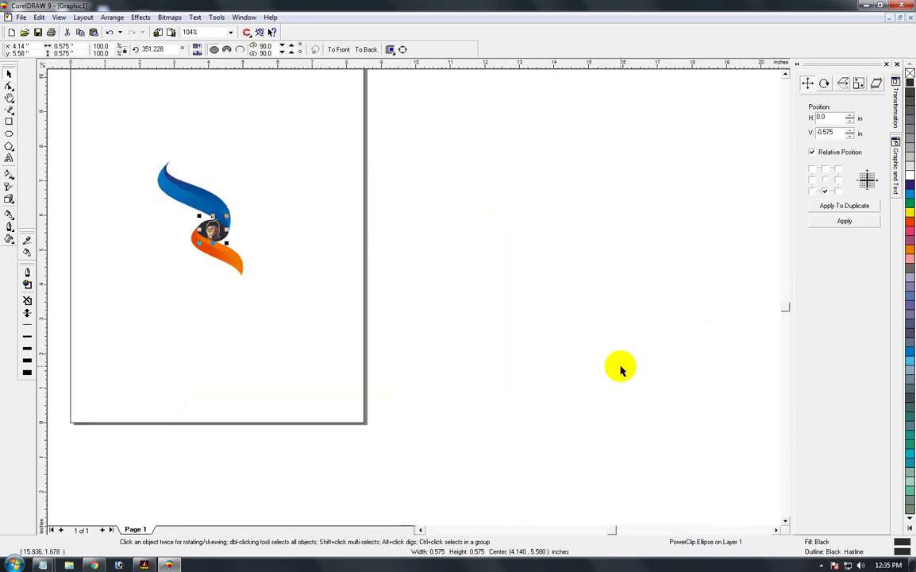
{"action": "left_click", "coordinate": [348, 282]}
{"action": "key", "text": "F2"}
{"action": "left_click_drag", "start_coordinate": [137, 145], "coordinate": [314, 326]}
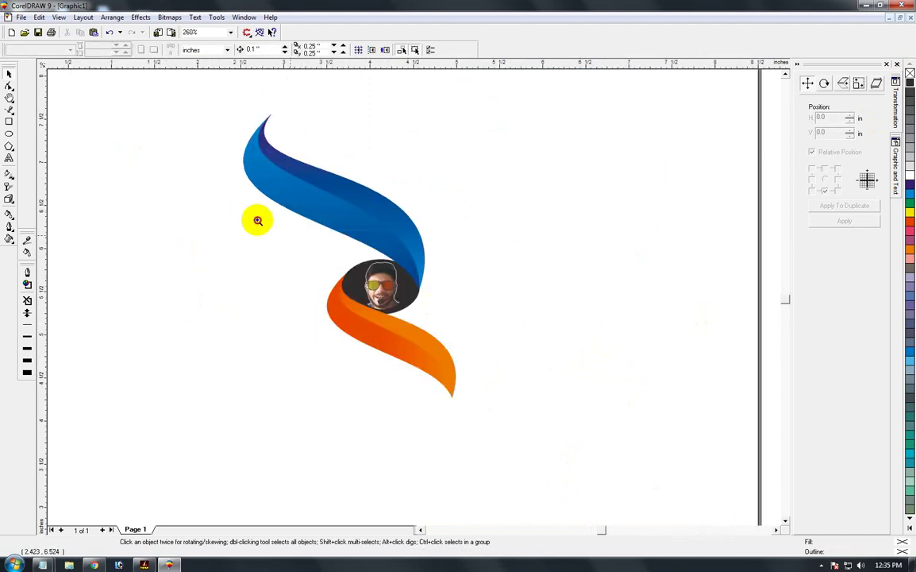
{"action": "left_click_drag", "start_coordinate": [468, 350], "coordinate": [230, 203]}
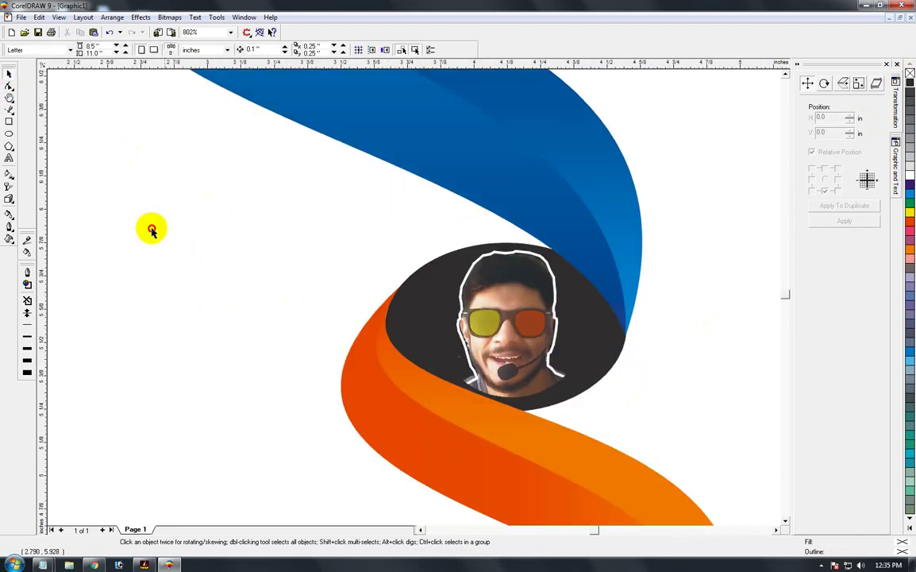